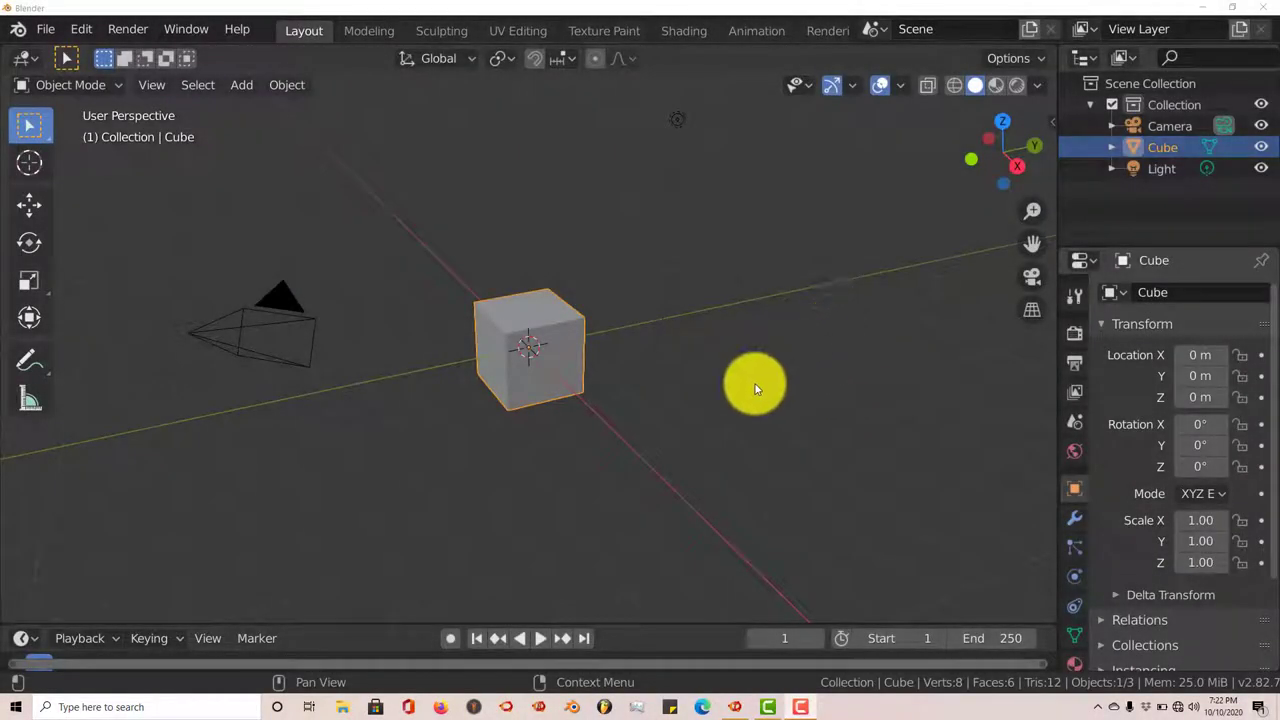
Step: Delete the default cube after orbiting to an angled view
middle_drag(726, 417, 638, 428)
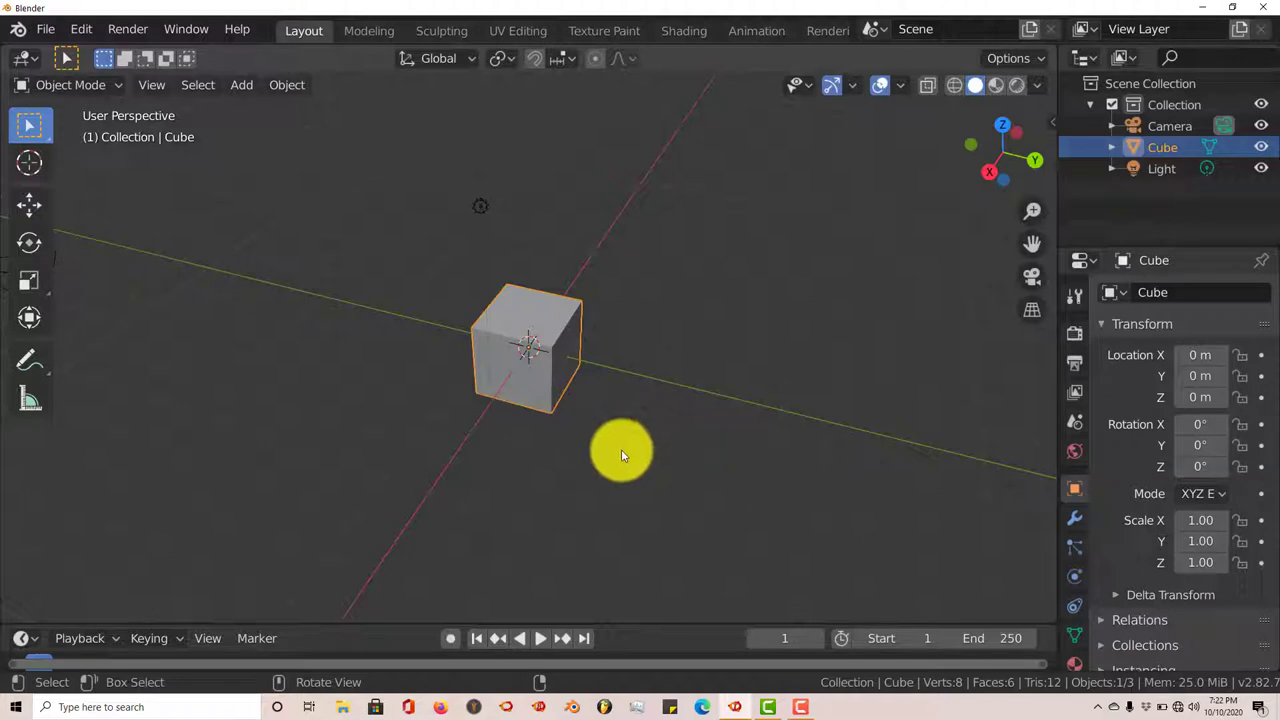
middle_drag(621, 453, 586, 466)
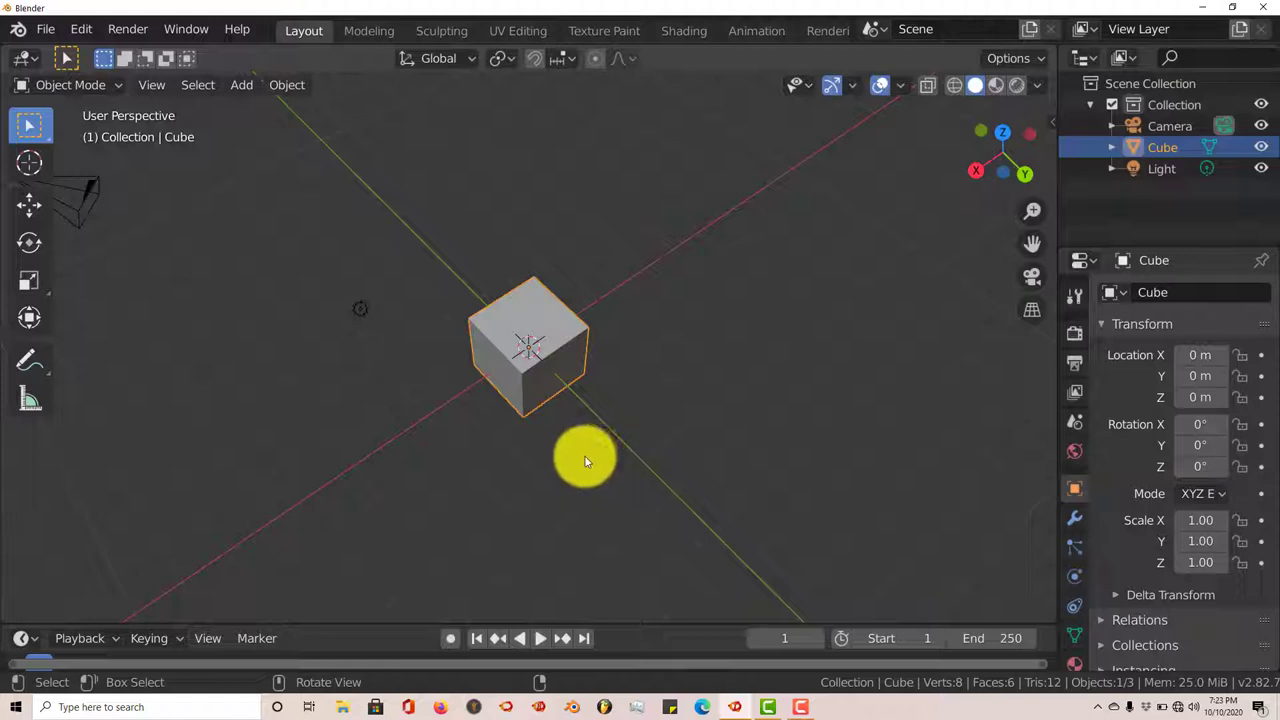
middle_drag(583, 457, 534, 434)
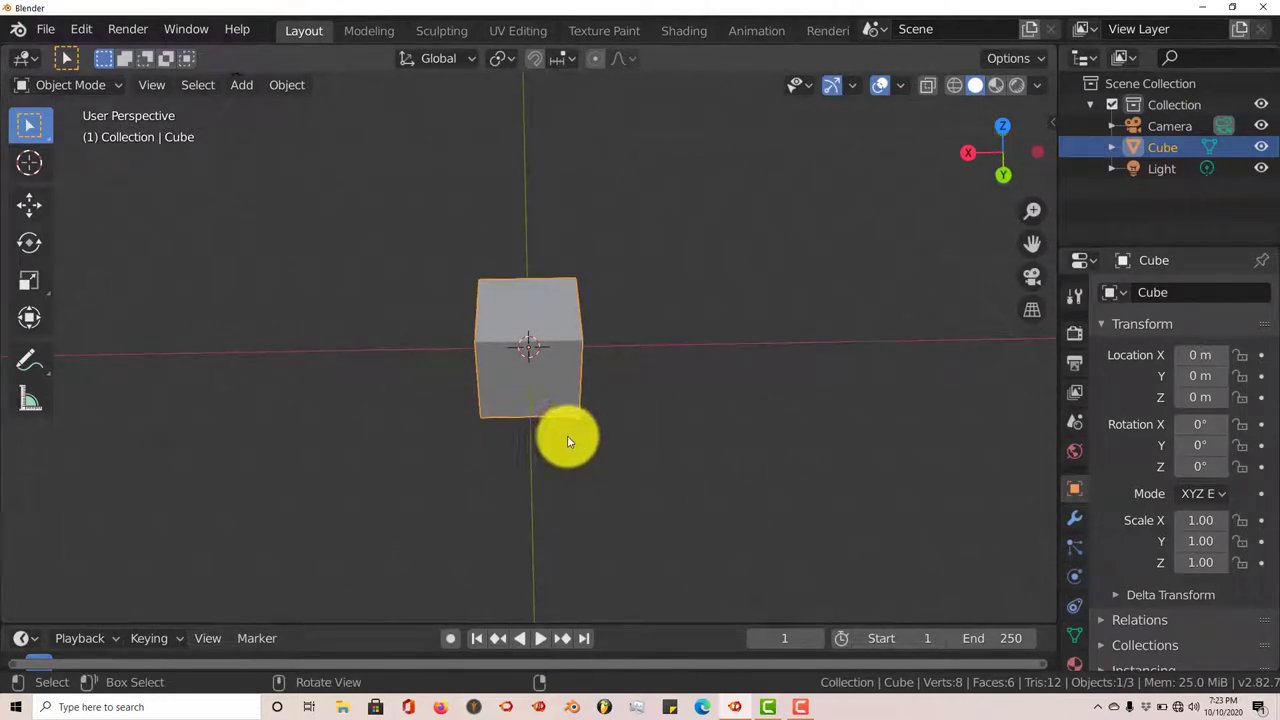
middle_drag(566, 444, 588, 465)
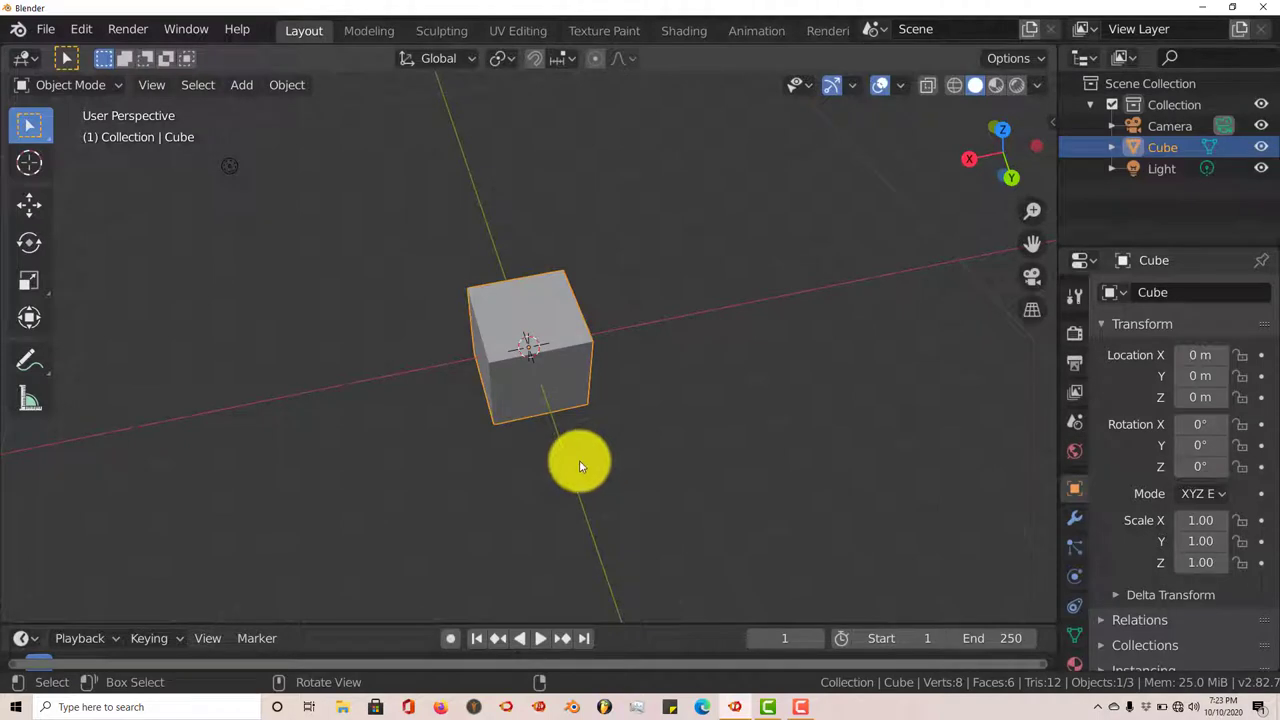
key(Delete)
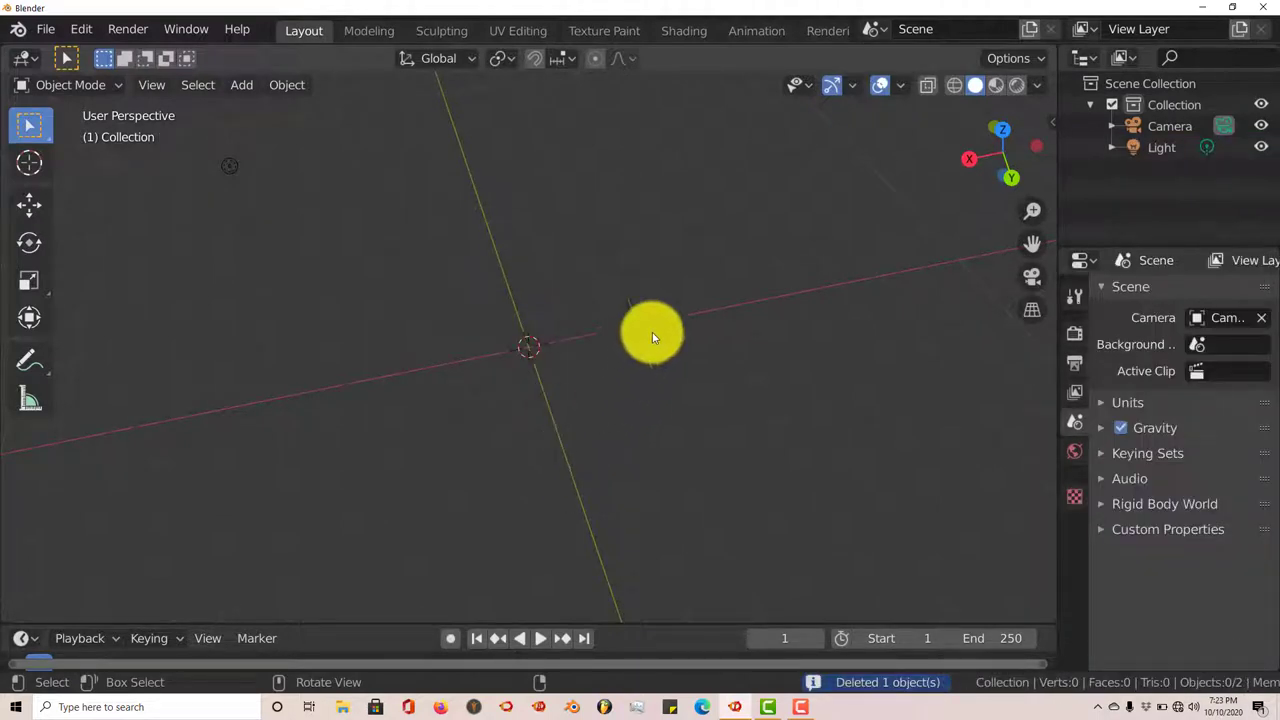
Step: Check the Screencast Keys settings in the sidebar, then collapse the sidebar
click(1052, 121)
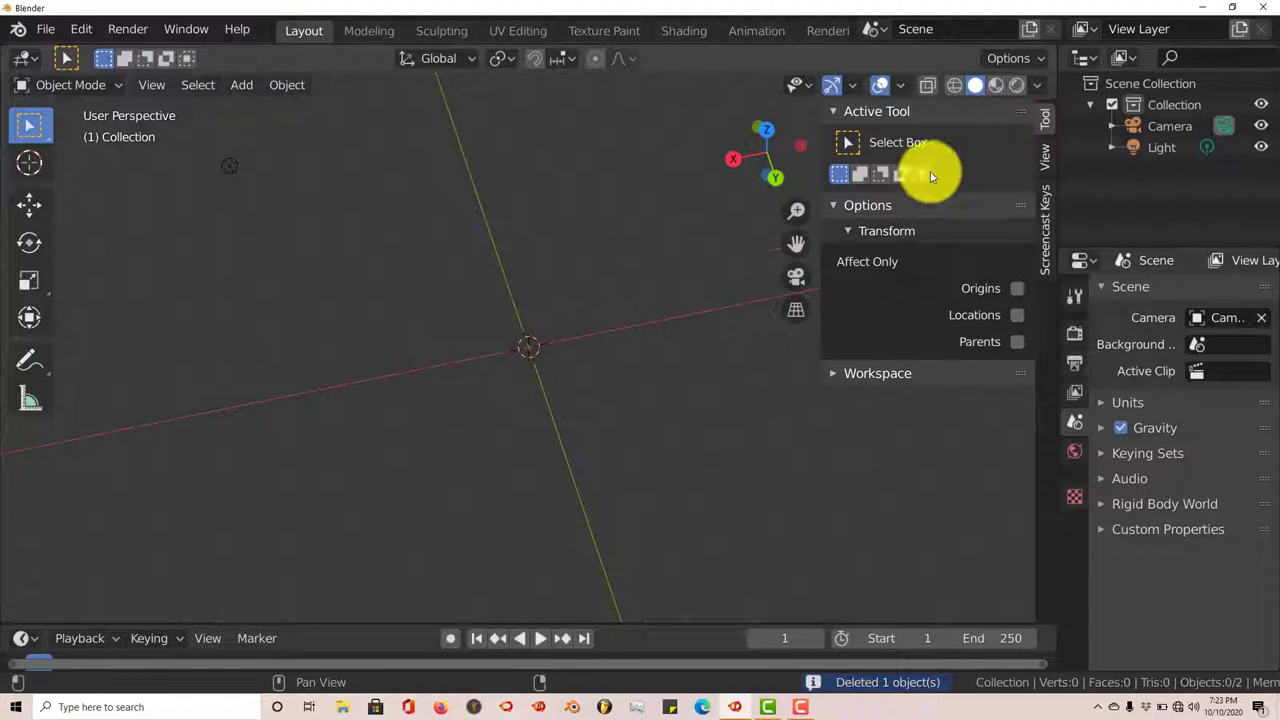
click(1044, 235)
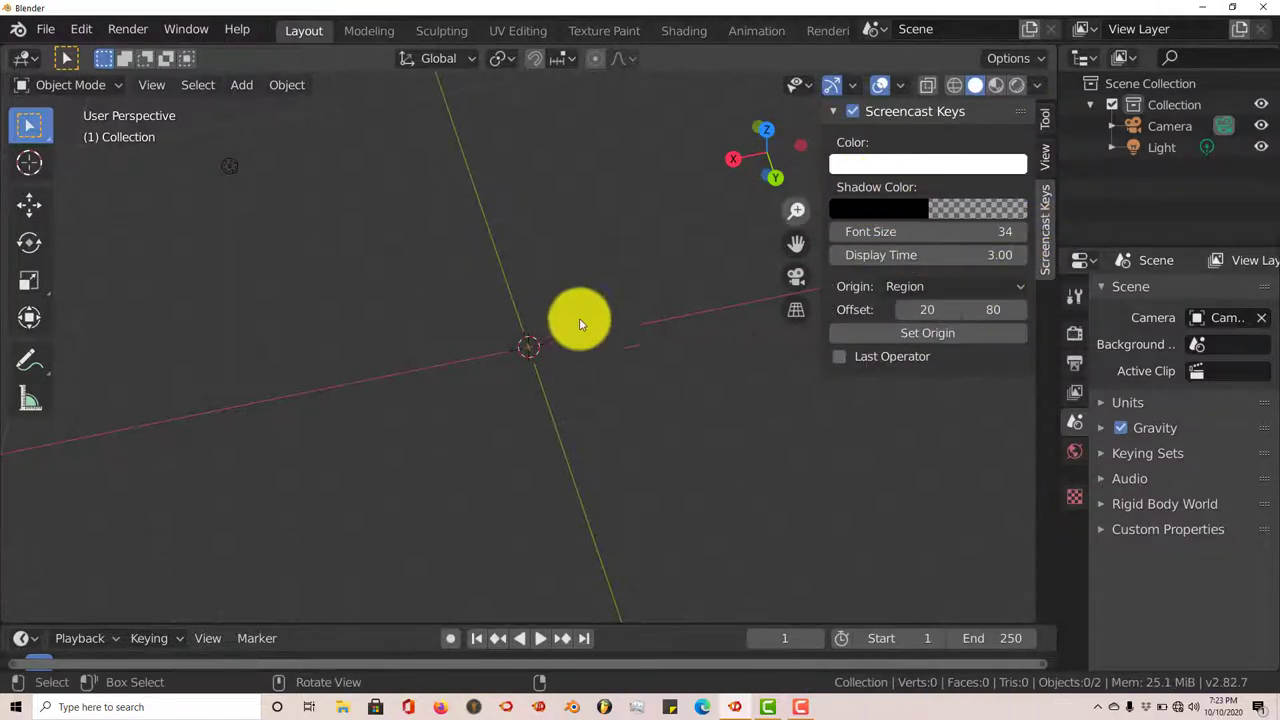
scroll(560, 327, down, 3)
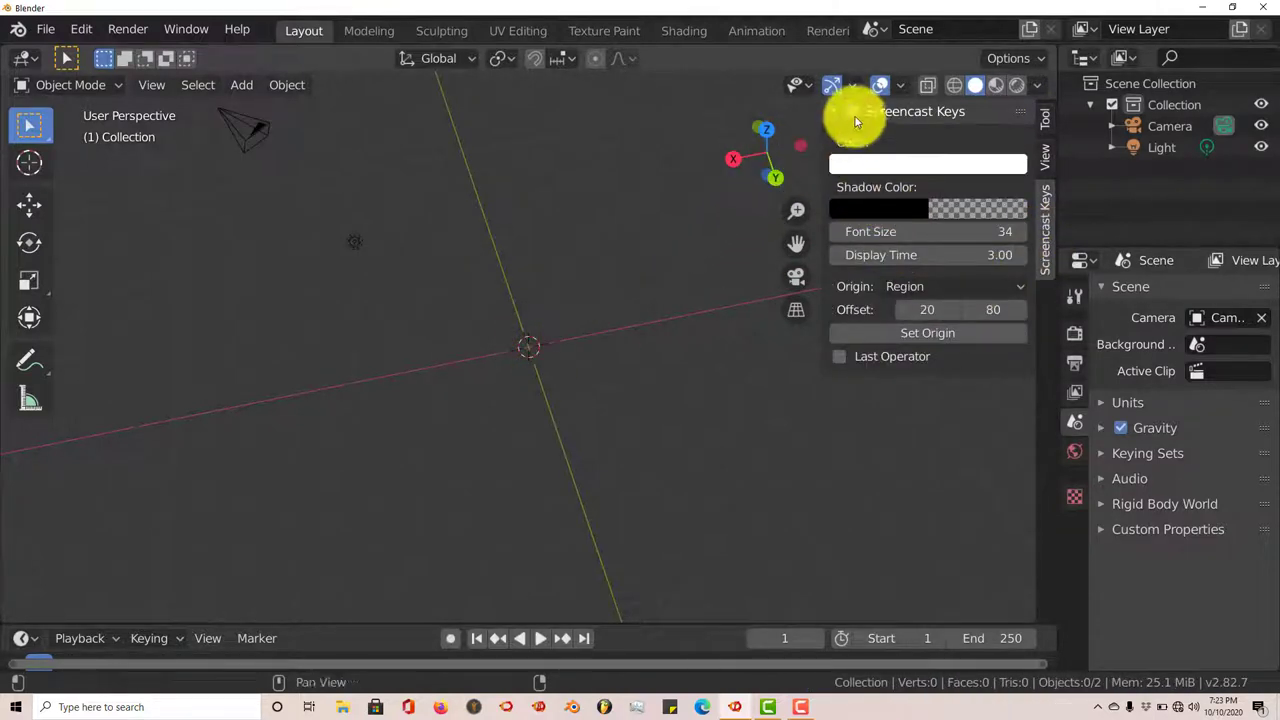
scroll(629, 334, down, 4)
scroll(700, 270, up, 3)
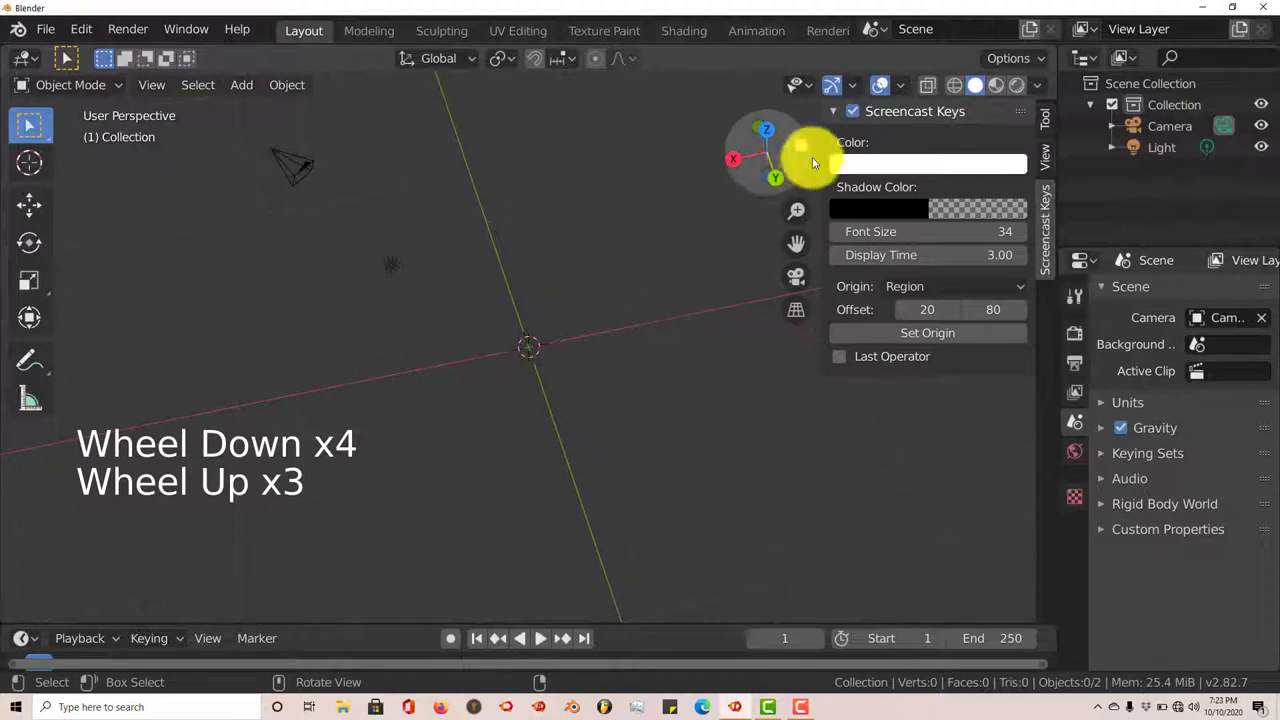
drag(820, 148, 1049, 171)
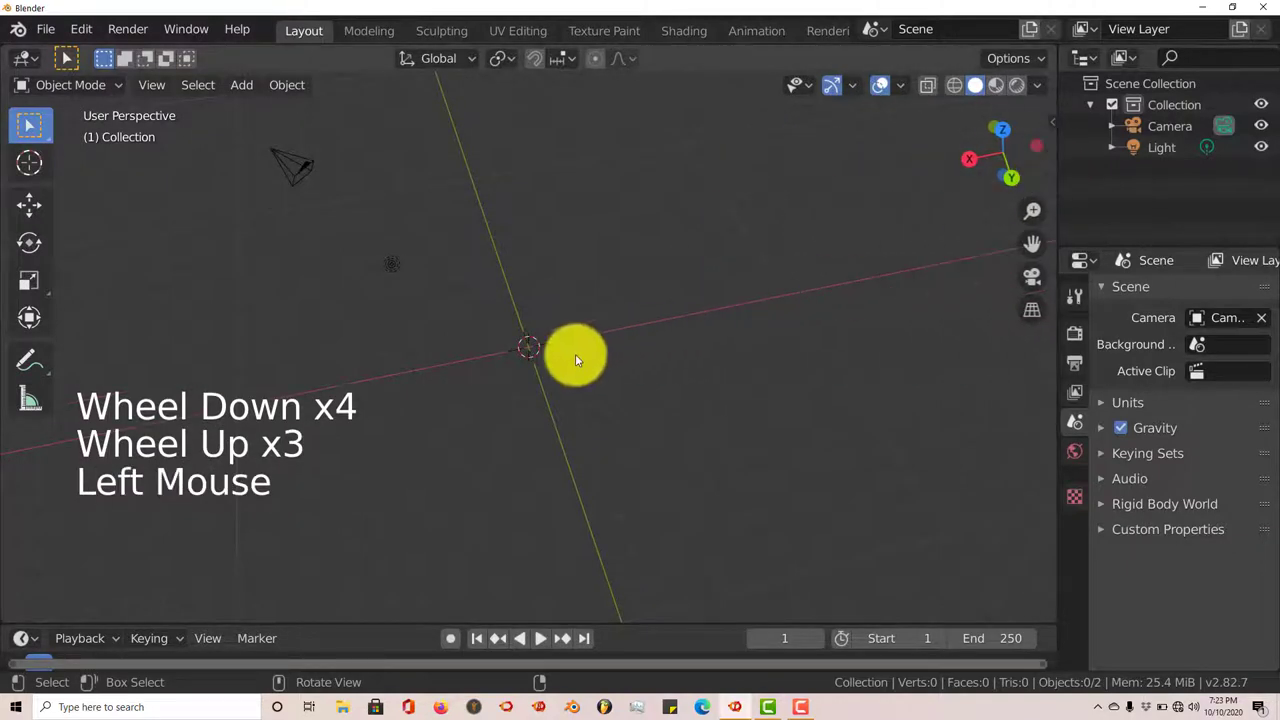
scroll(552, 377, up, 1)
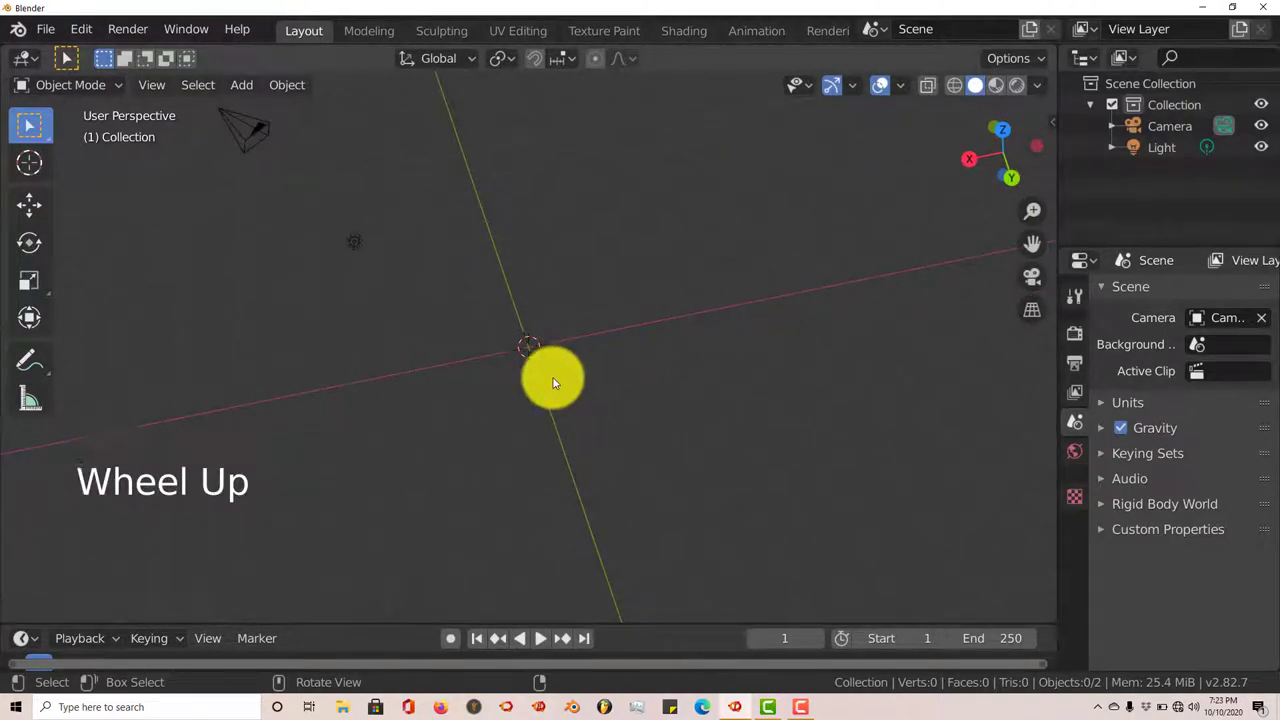
Step: Add a plane and scale it up to 5.31
key(shift)
key(shift+a)
mouse_move(571, 286)
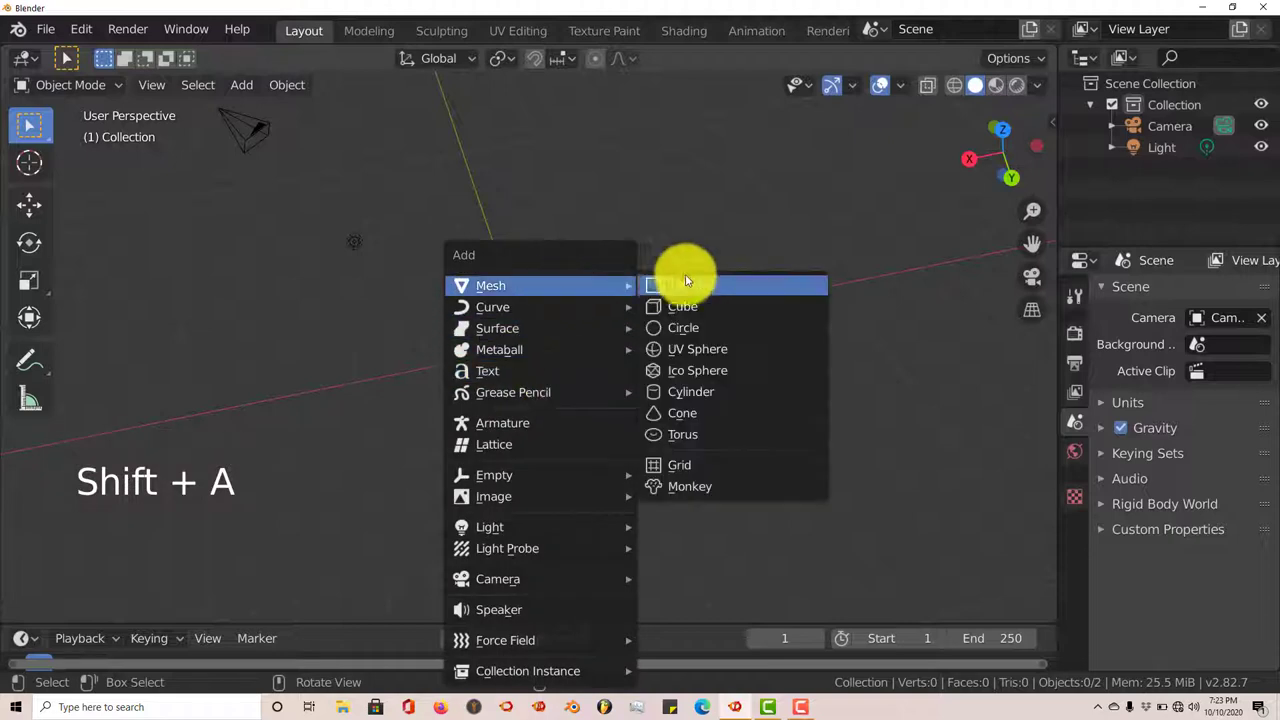
click(677, 284)
key(s)
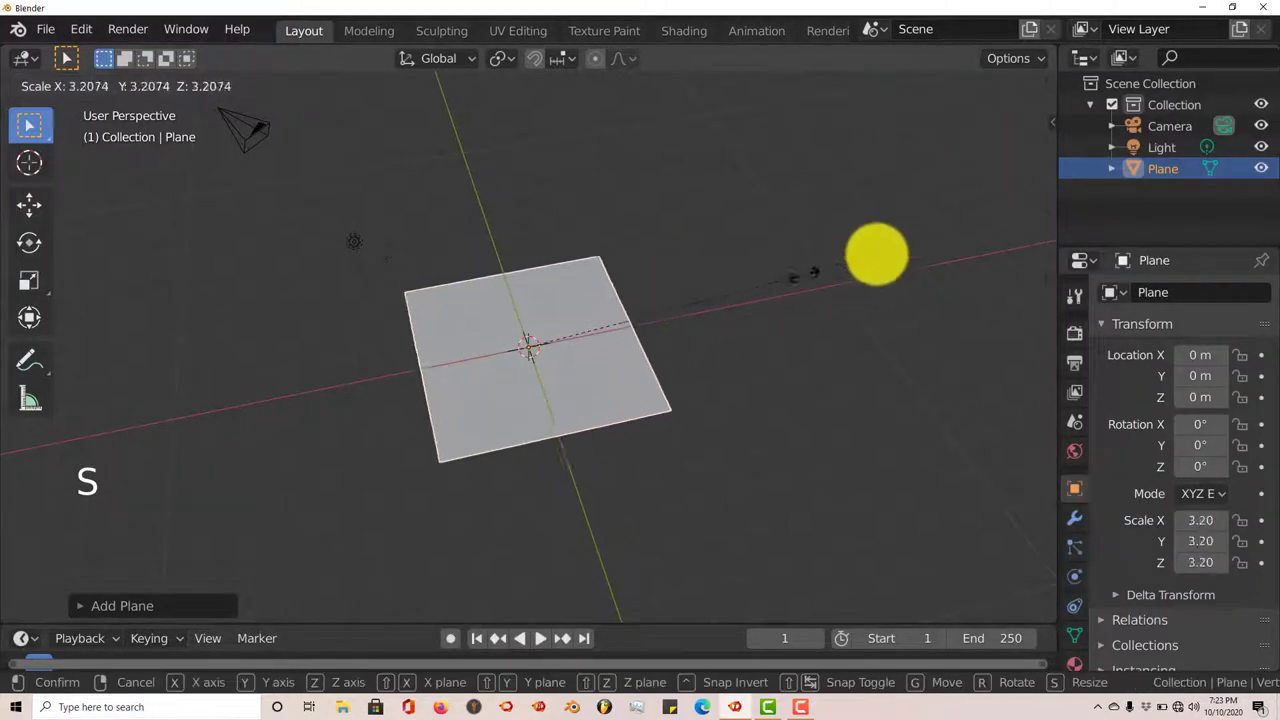
click(955, 215)
scroll(838, 352, down, 1)
middle_drag(838, 352, 511, 315)
key(Tab)
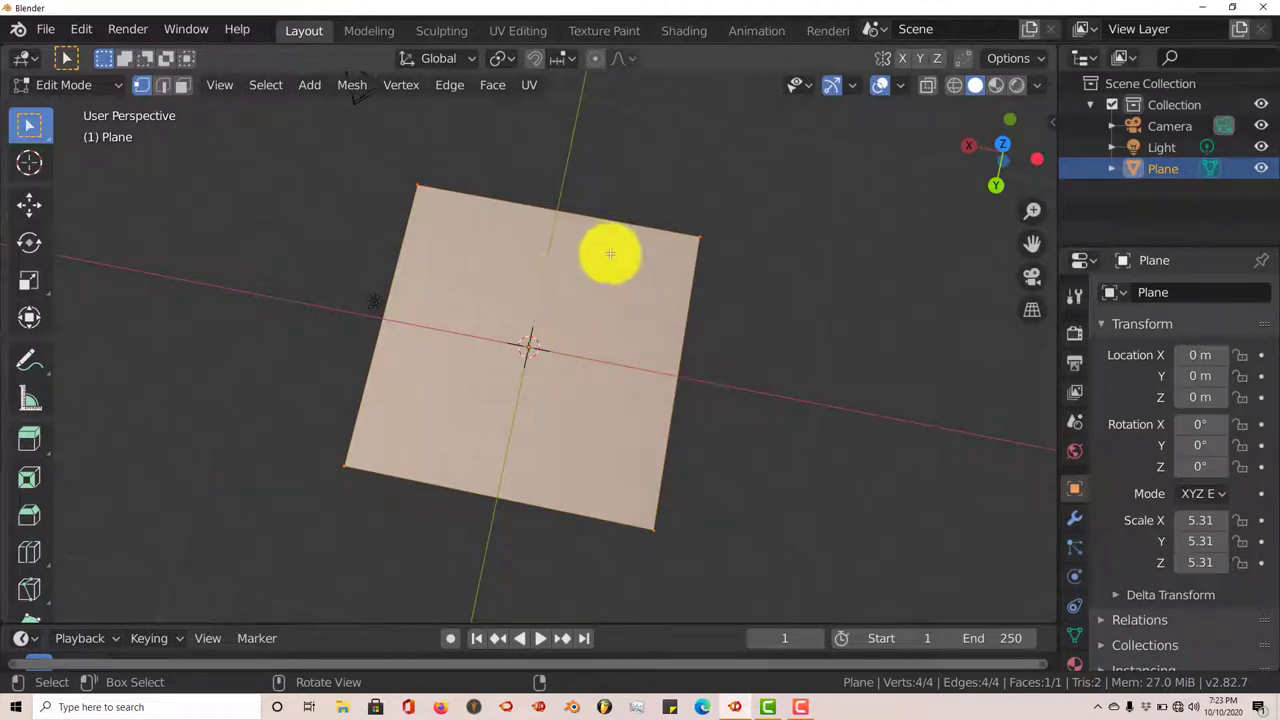
key(Tab)
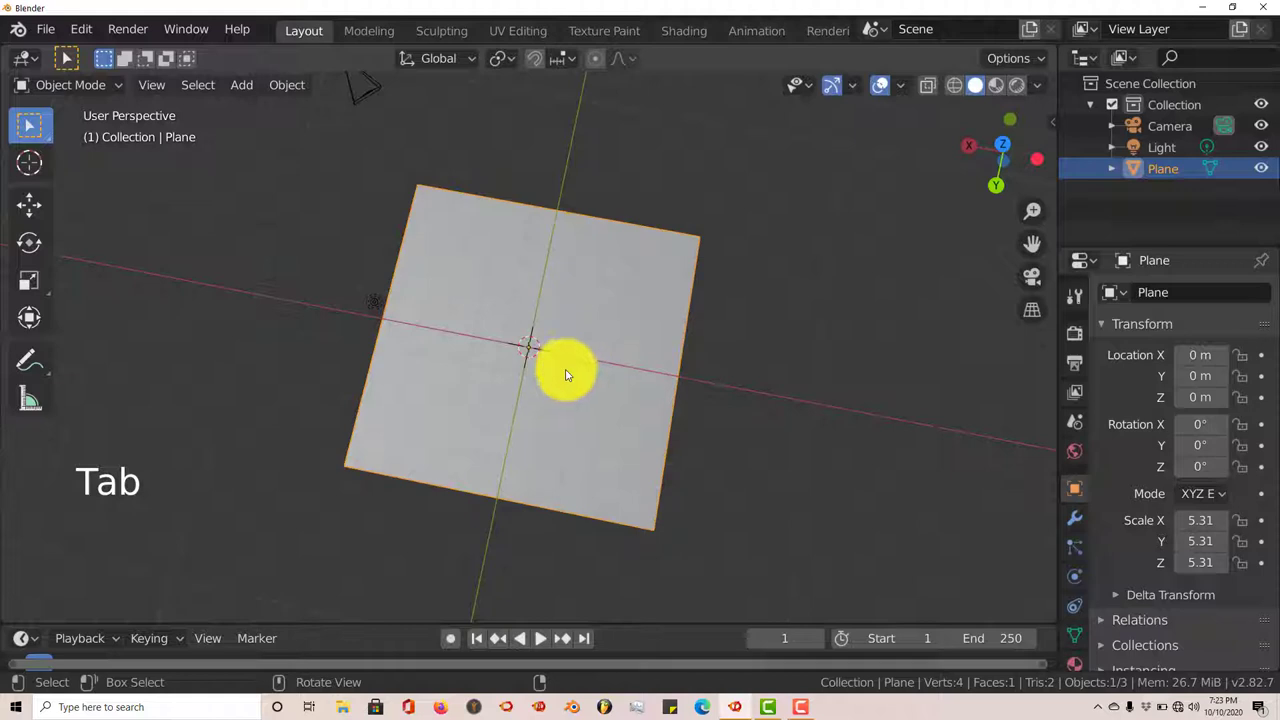
middle_drag(566, 380, 565, 351)
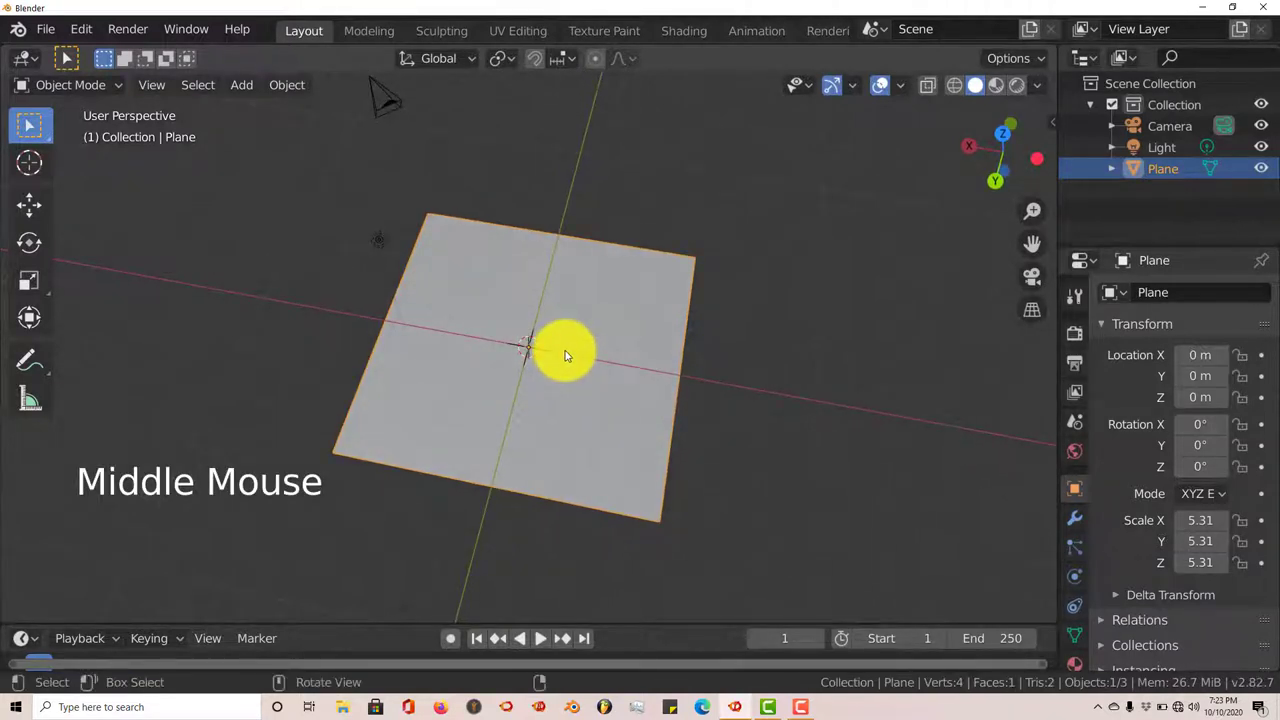
Step: Add a UV sphere at the plane's centre and shade it smooth
key(shift+a)
mouse_move(588, 283)
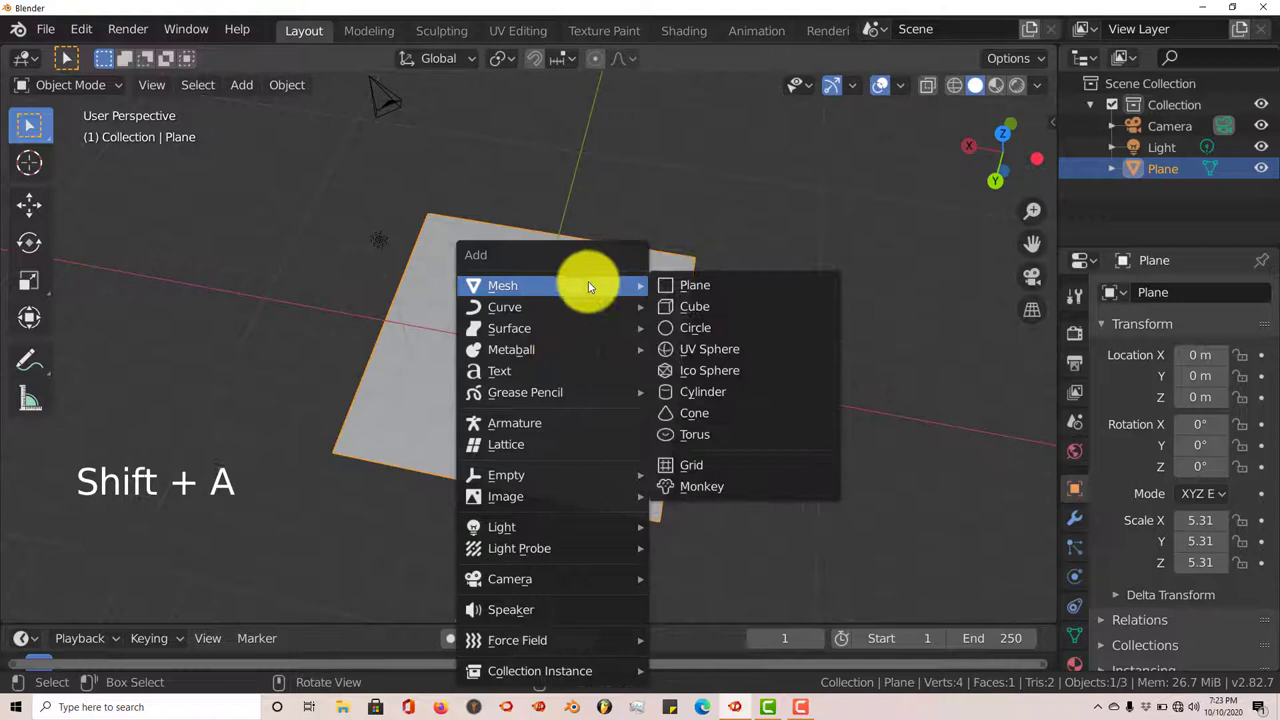
click(712, 349)
scroll(557, 391, up, 5)
middle_drag(566, 386, 576, 388)
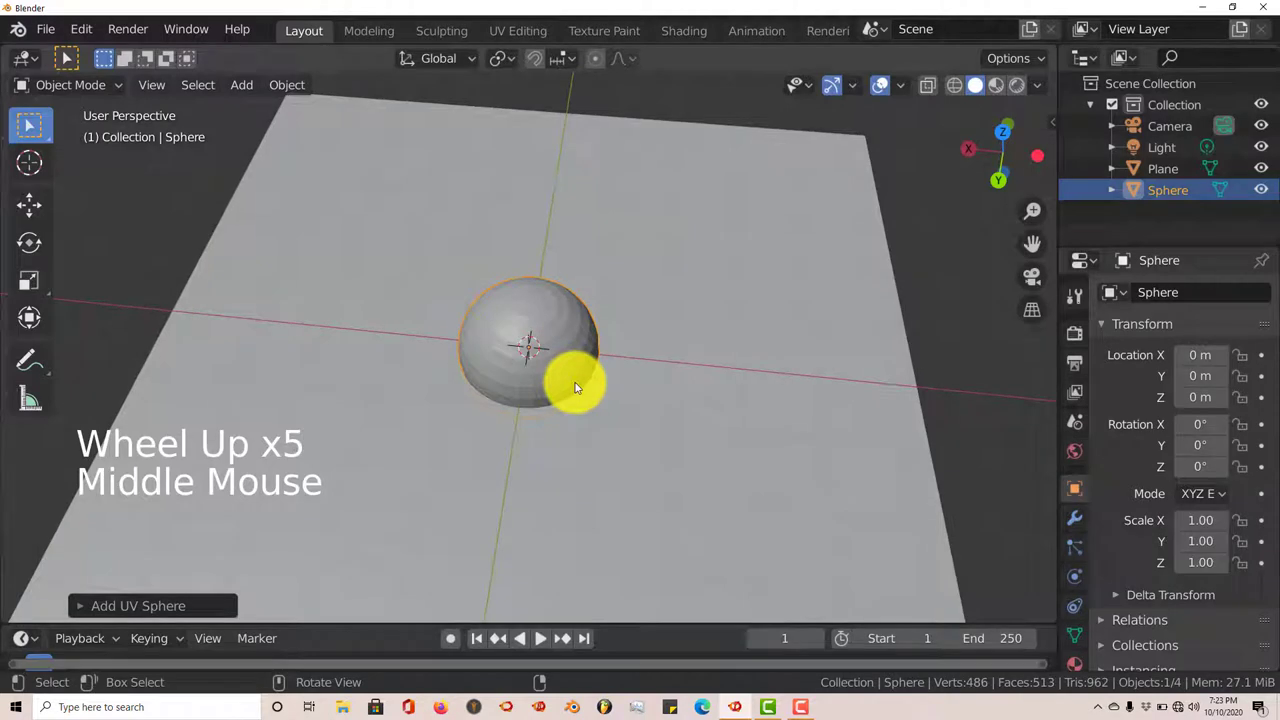
key(w)
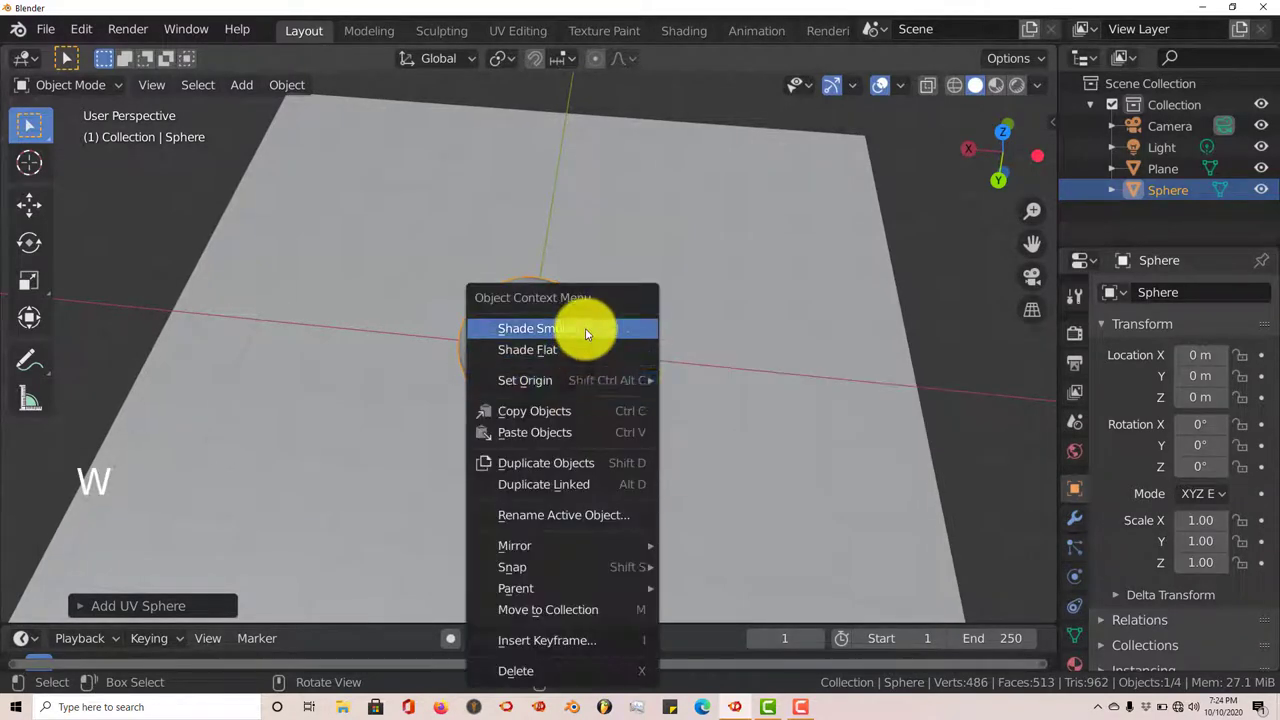
click(584, 333)
shift+middle_drag(580, 406, 612, 389)
scroll(612, 389, up, 1)
Step: Select the plane, ending with the plane as the active object
middle_click(609, 382)
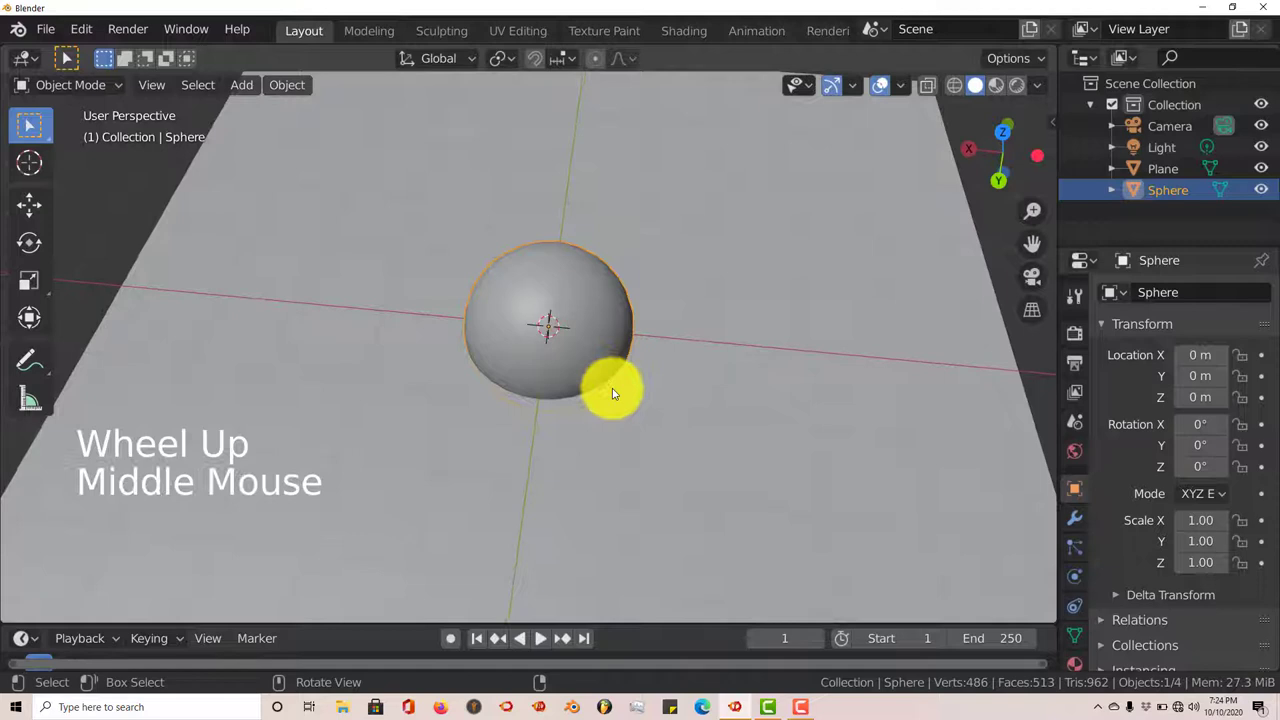
scroll(880, 309, down, 1)
click(864, 280)
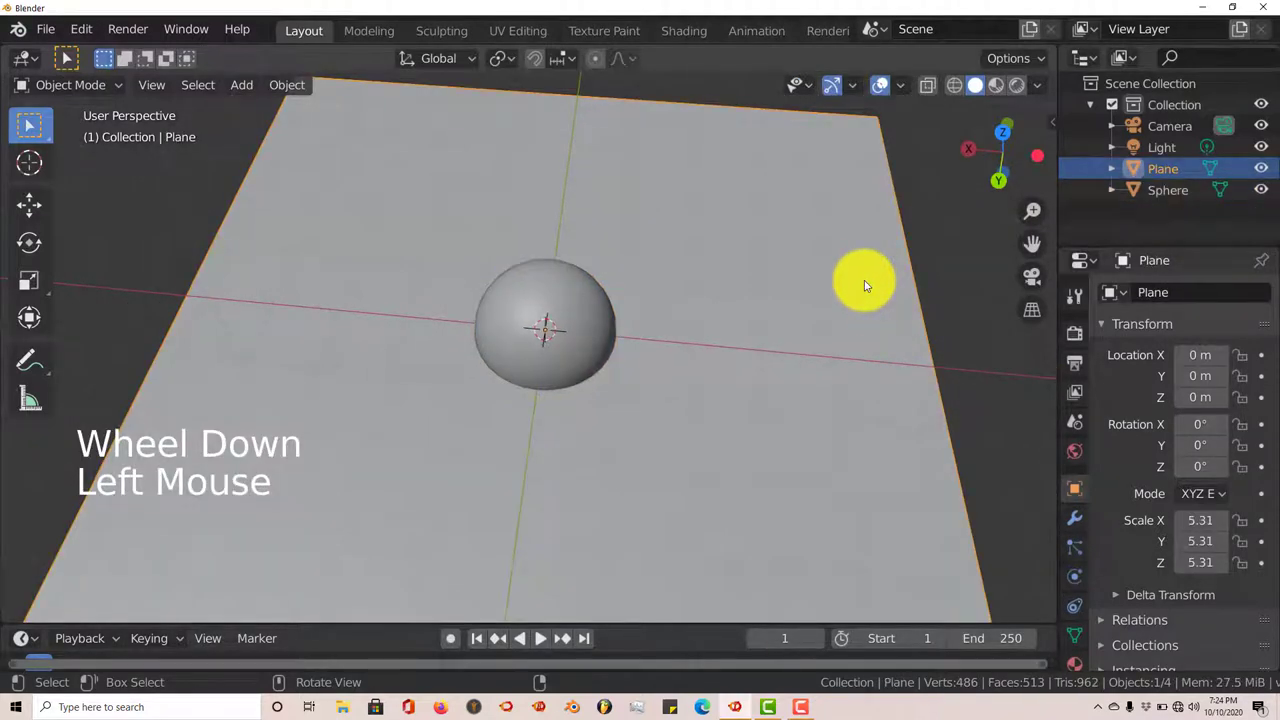
mouse_move(771, 401)
middle_down()
mouse_move(780, 386)
mouse_move(781, 405)
middle_up()
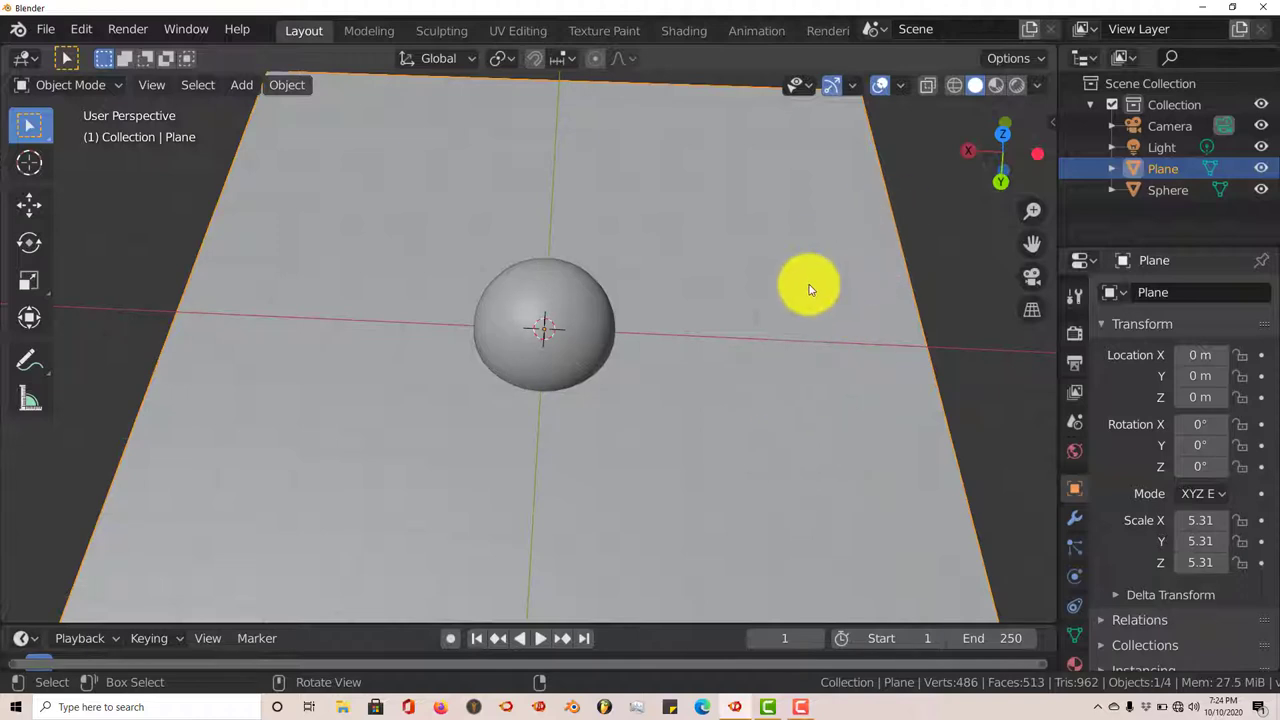
middle_drag(829, 325, 820, 320)
click(535, 310)
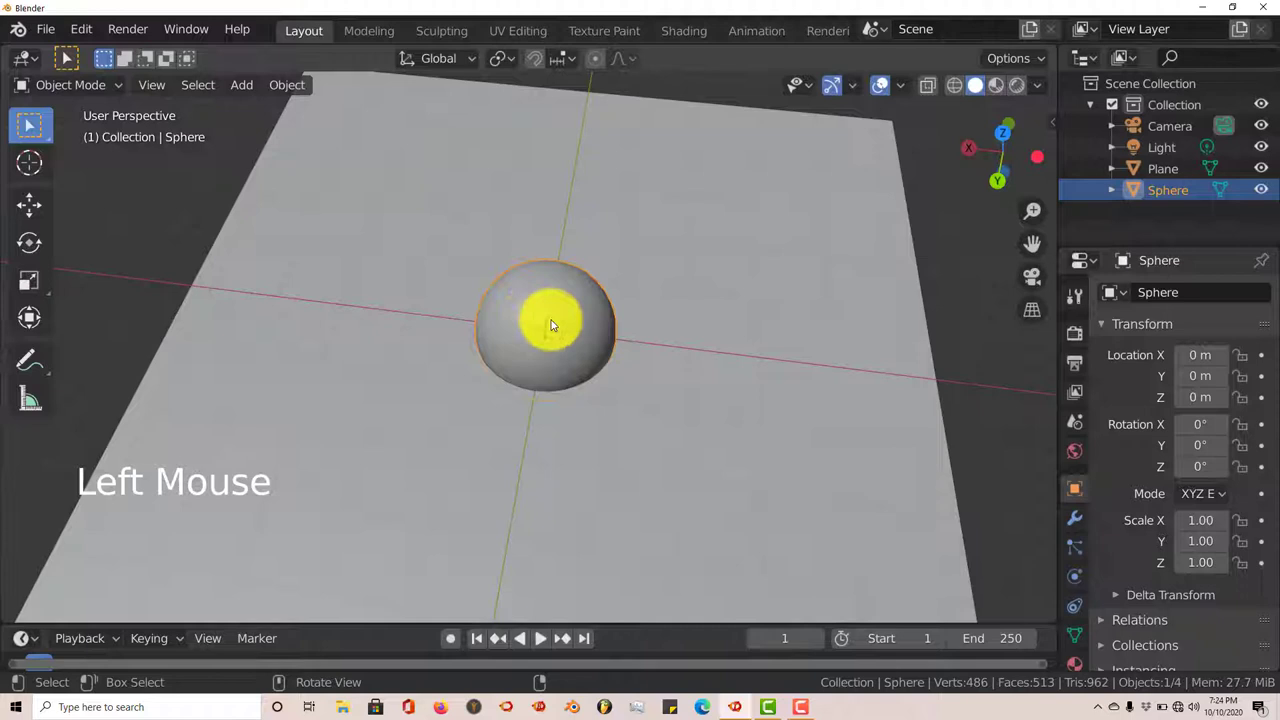
click(828, 260)
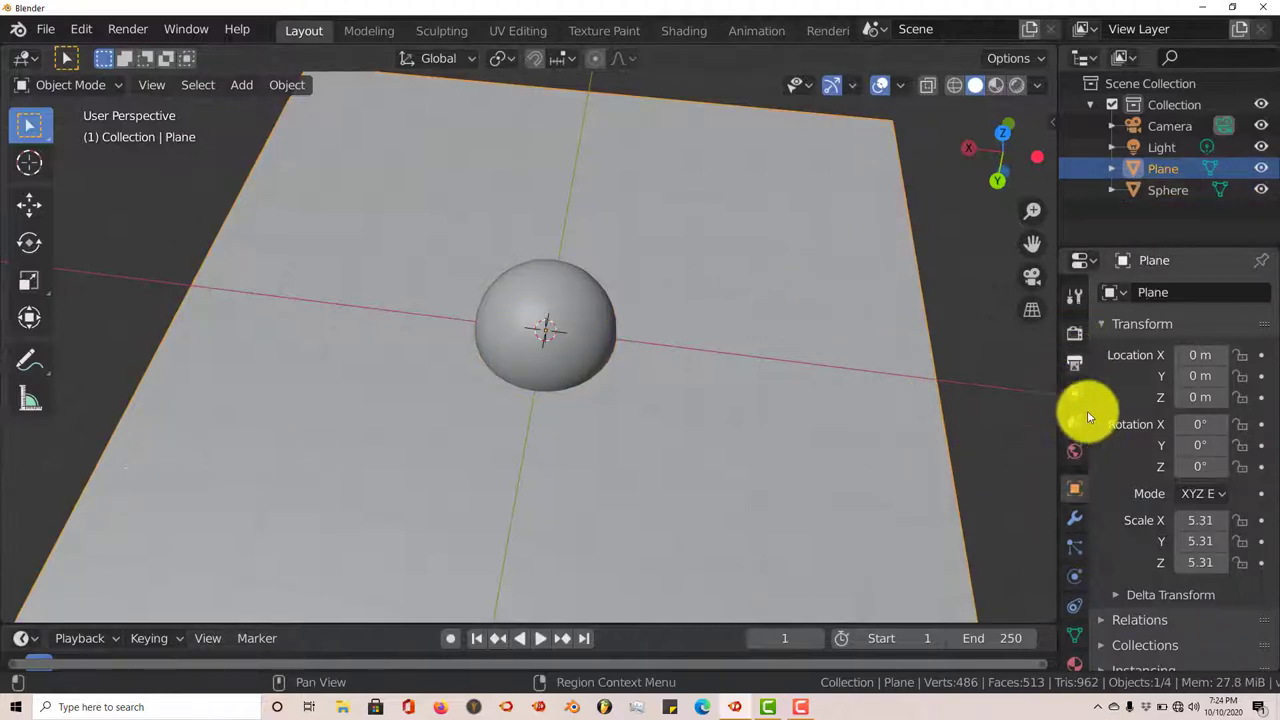
Step: Add a Boolean Difference modifier to the plane with the Sphere as cutter
click(1077, 518)
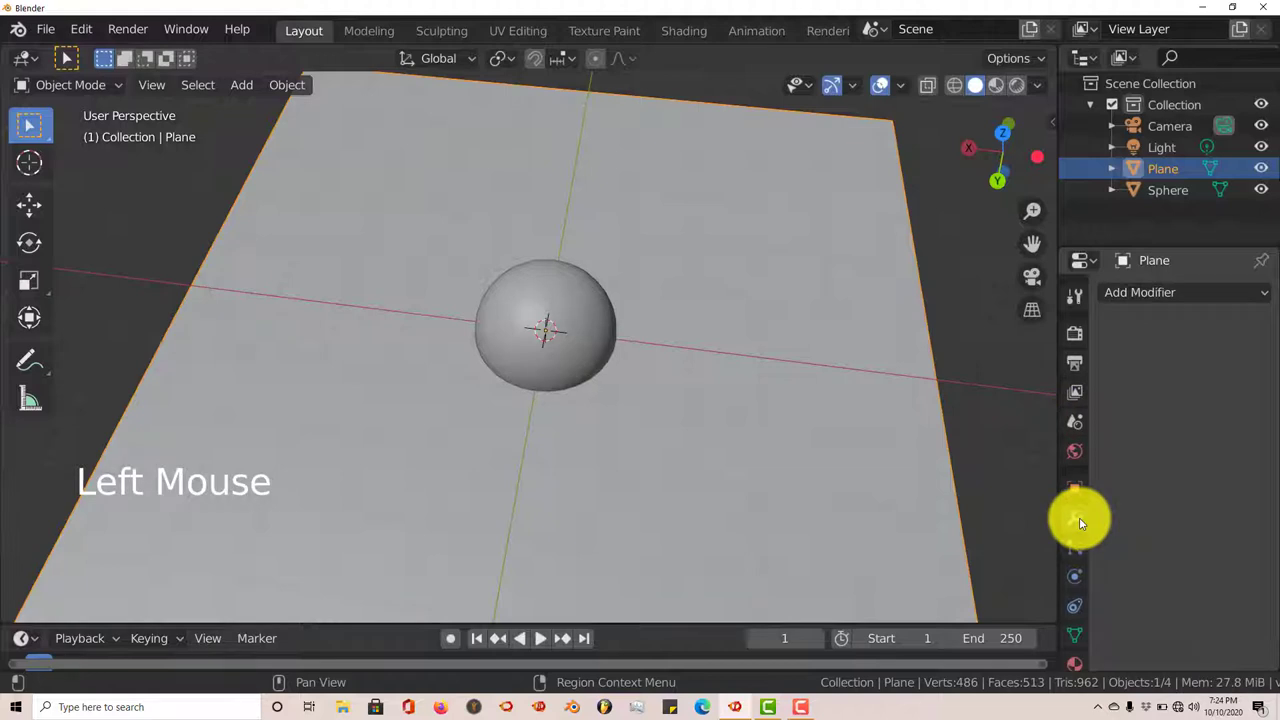
click(1177, 291)
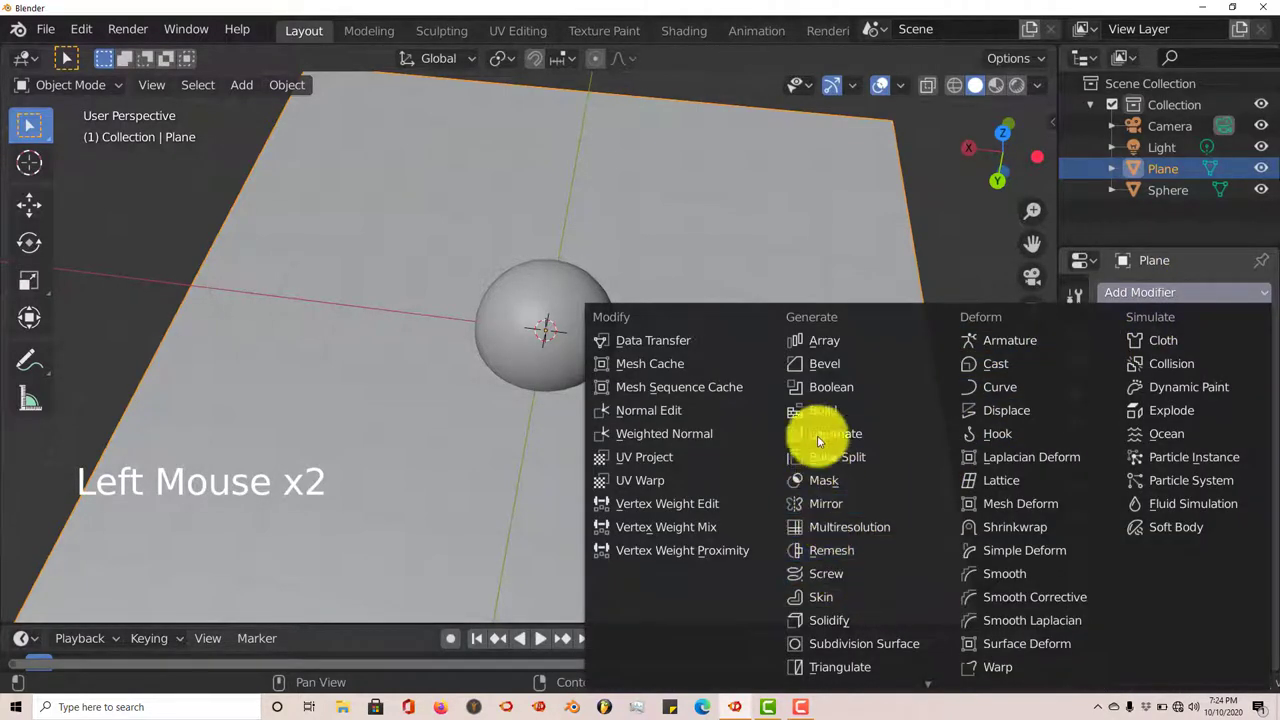
click(829, 393)
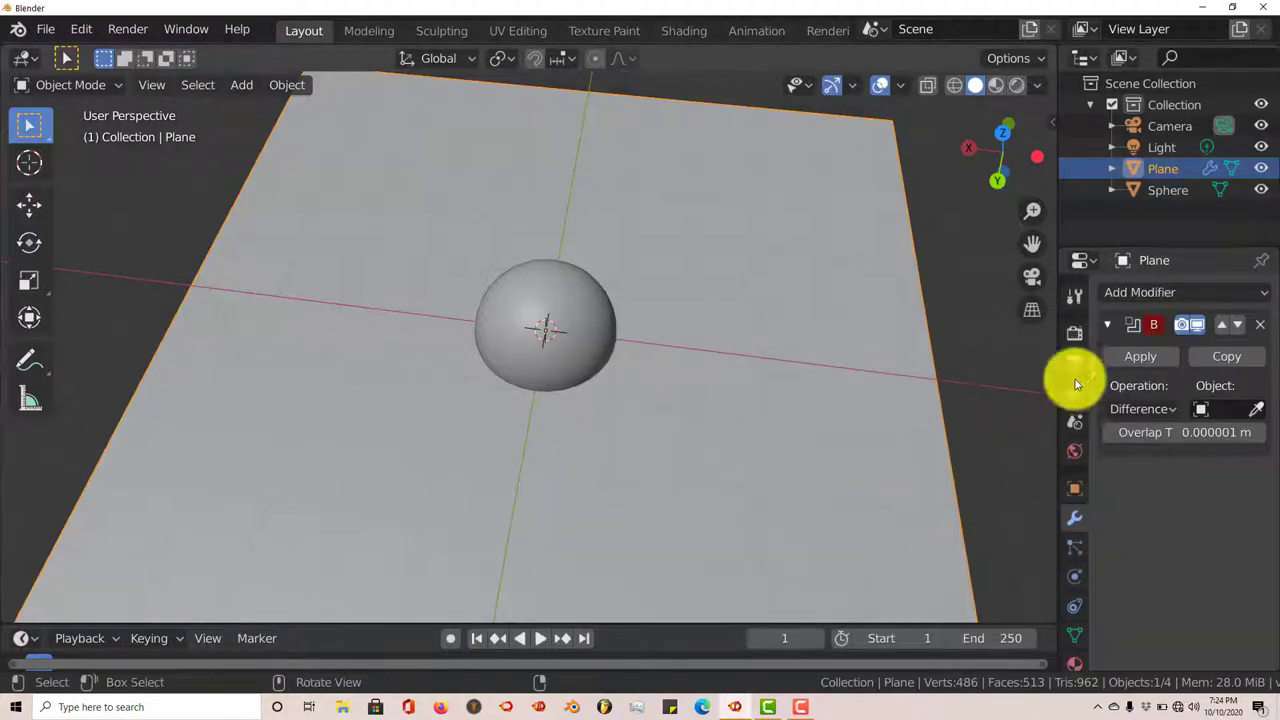
click(1257, 418)
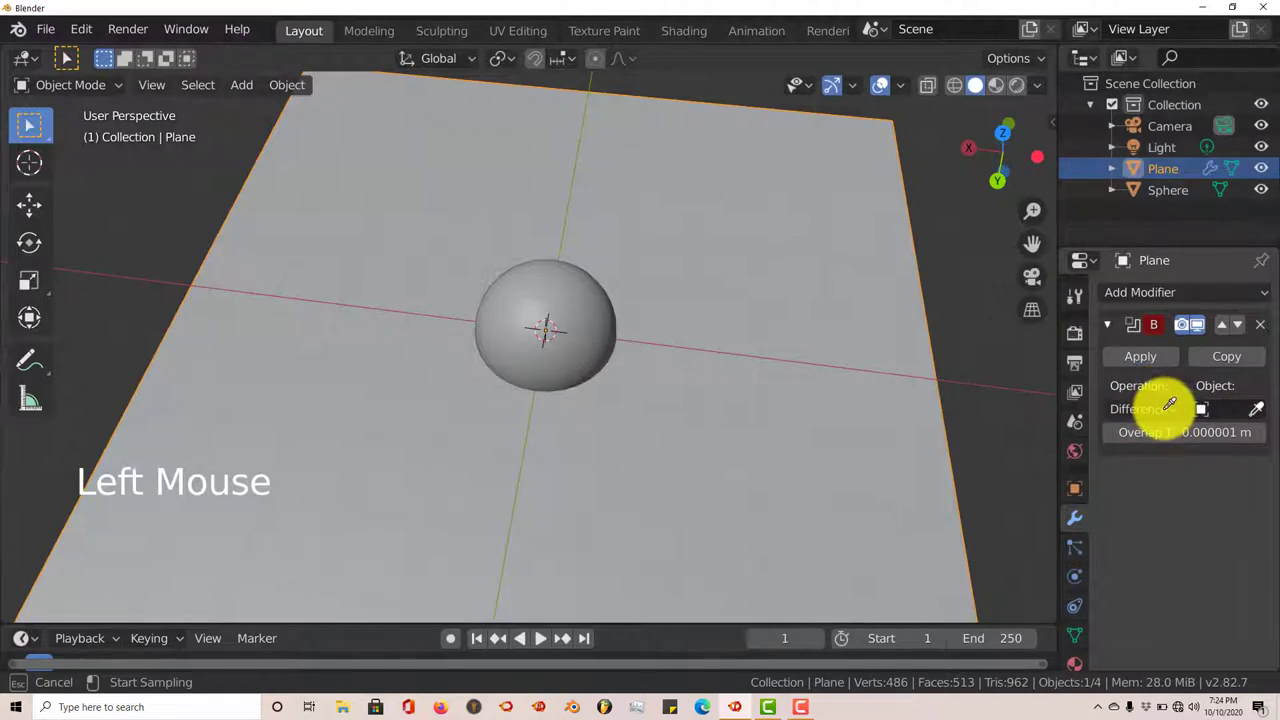
click(541, 295)
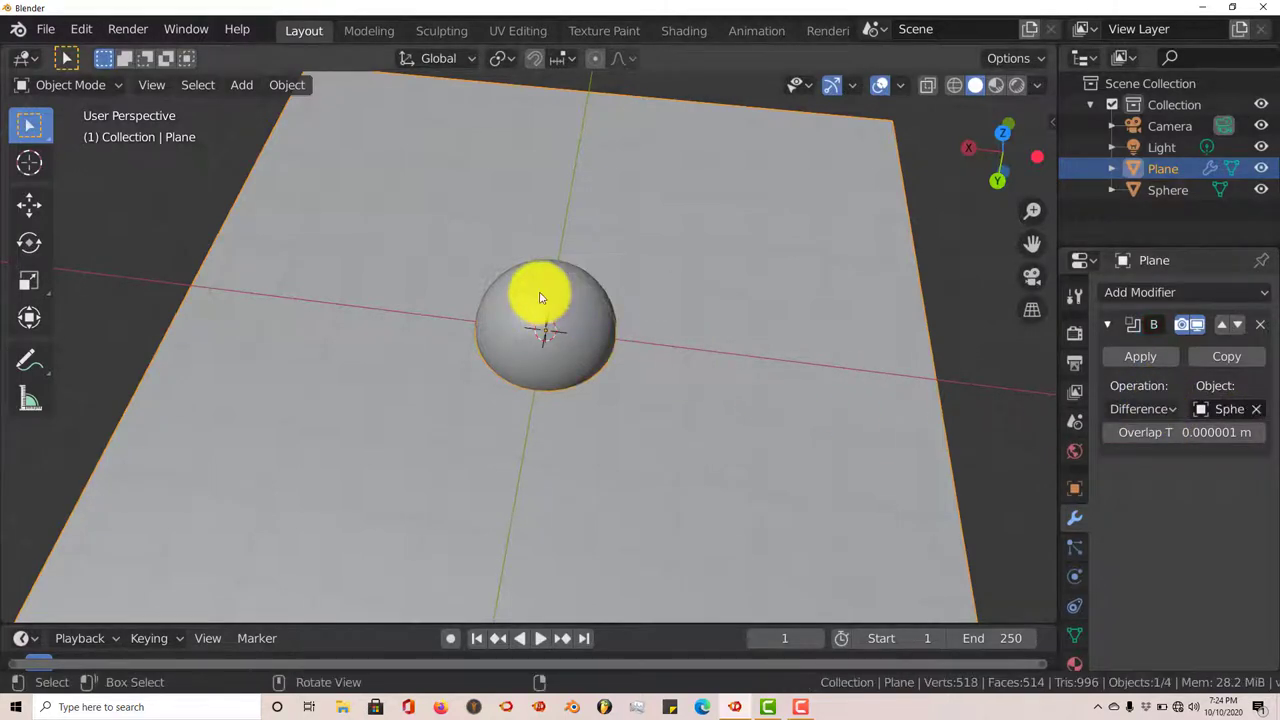
Step: Apply the Boolean cut, then lift the sphere above the plane to reveal the round hole
click(1136, 356)
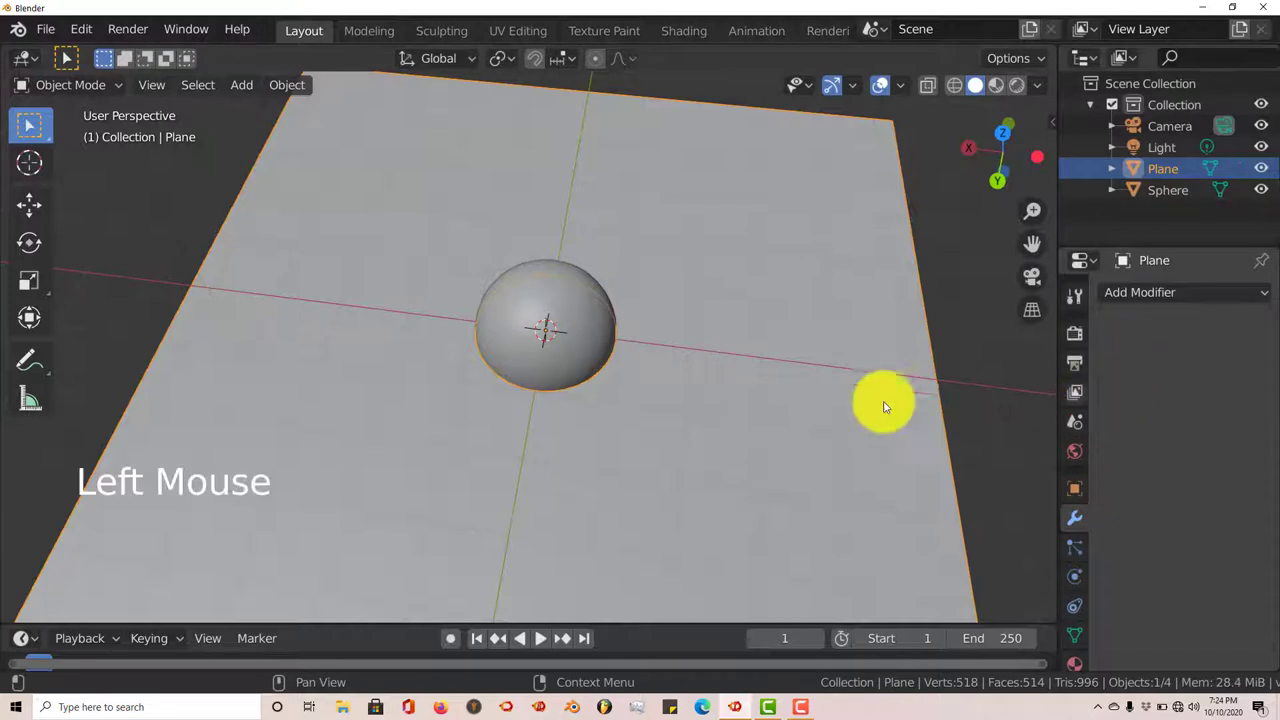
click(543, 325)
scroll(544, 328, down, 2)
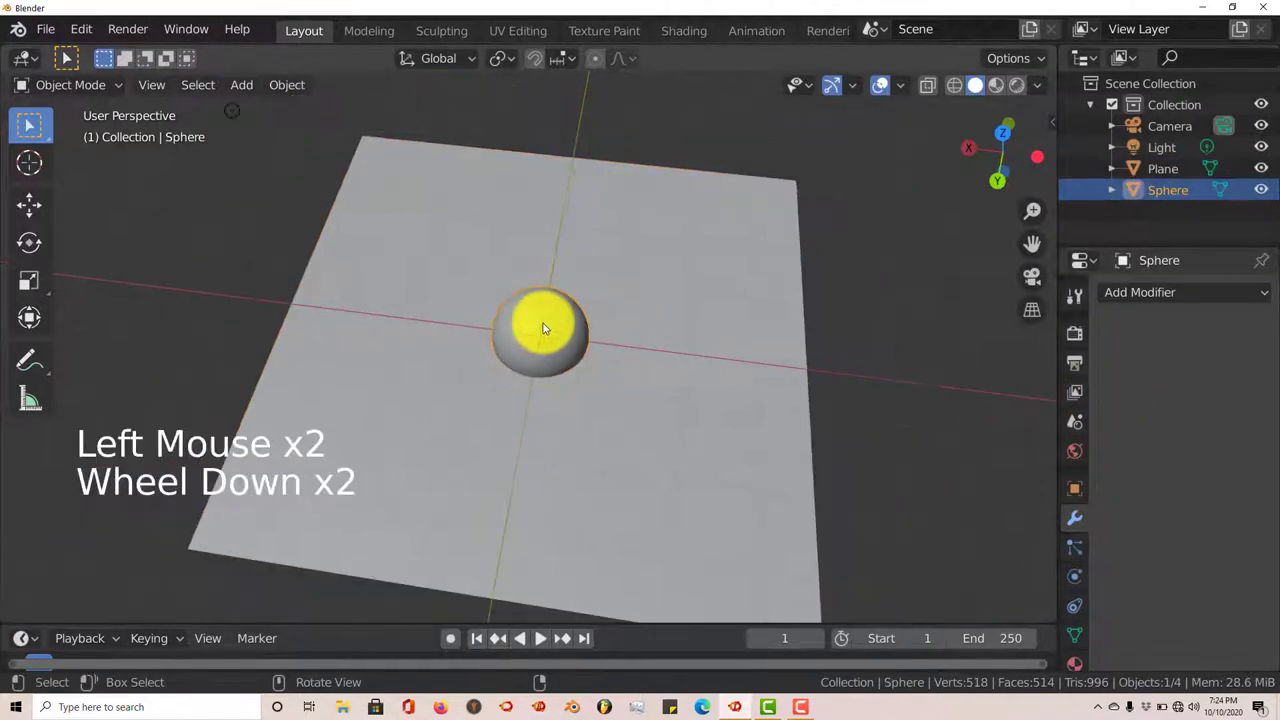
click(41, 212)
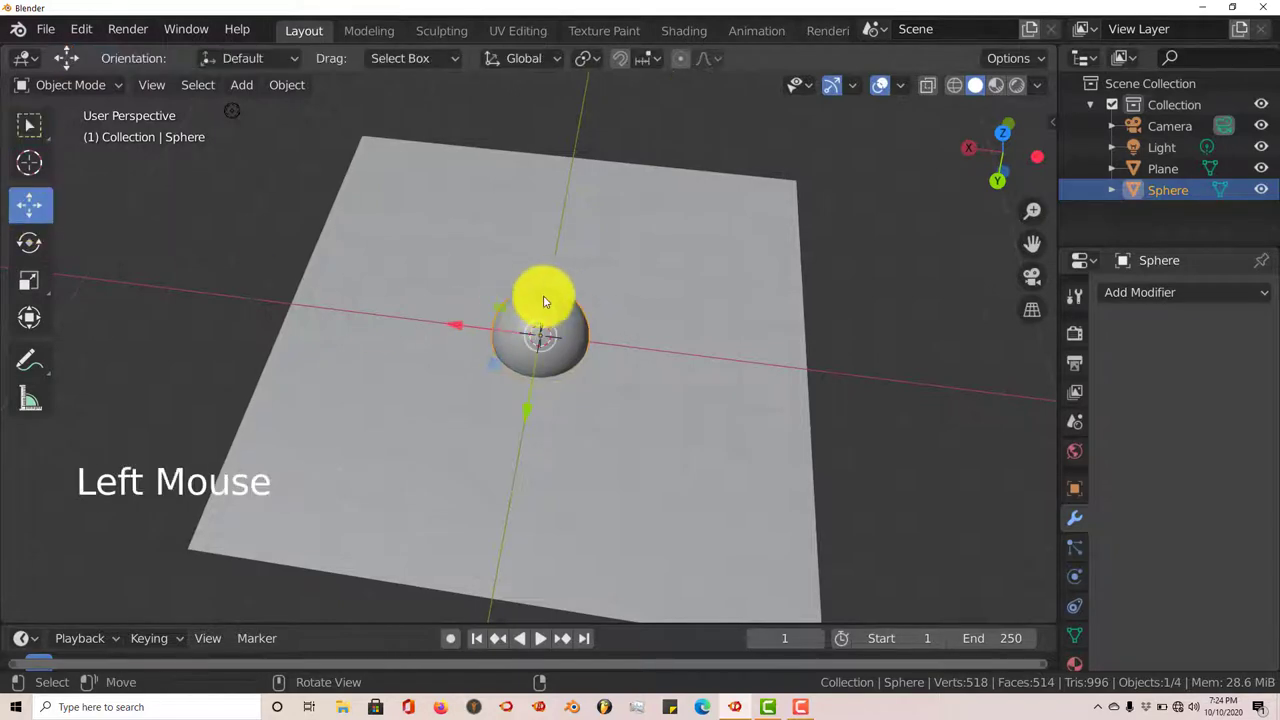
click(535, 271)
drag(535, 271, 505, 80)
scroll(666, 400, up, 2)
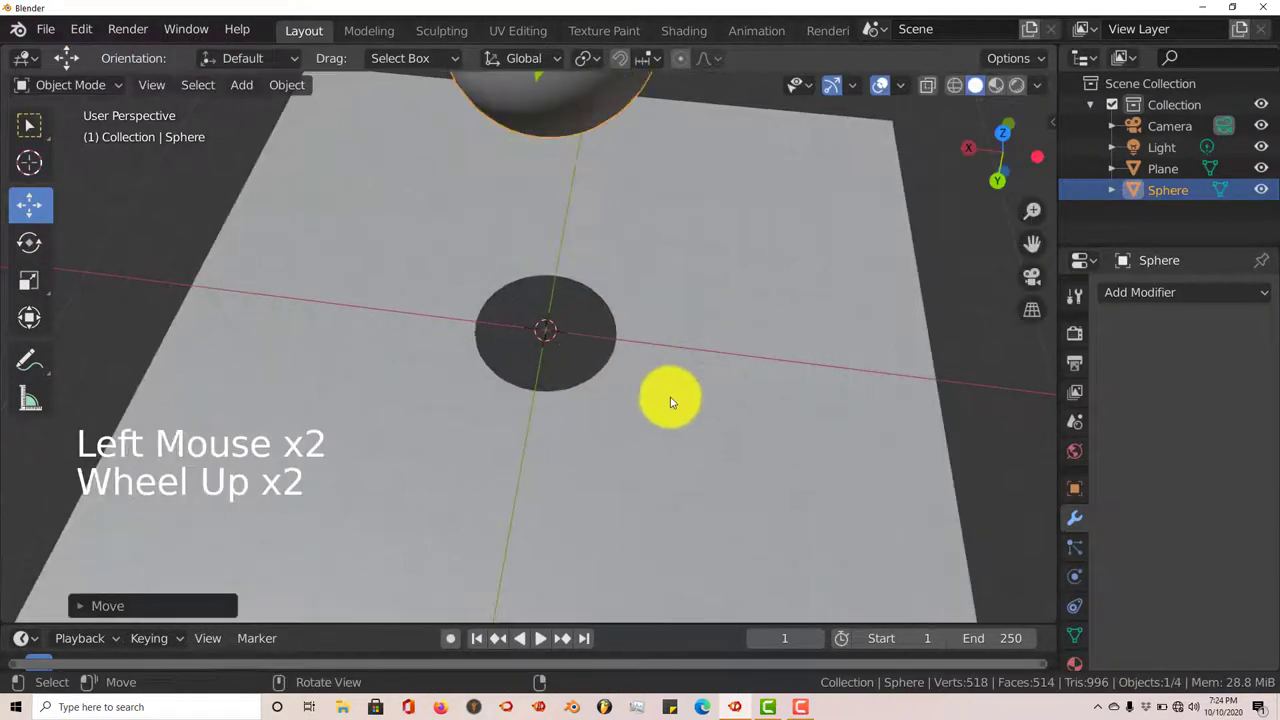
middle_drag(666, 400, 639, 272)
scroll(650, 415, up, 3)
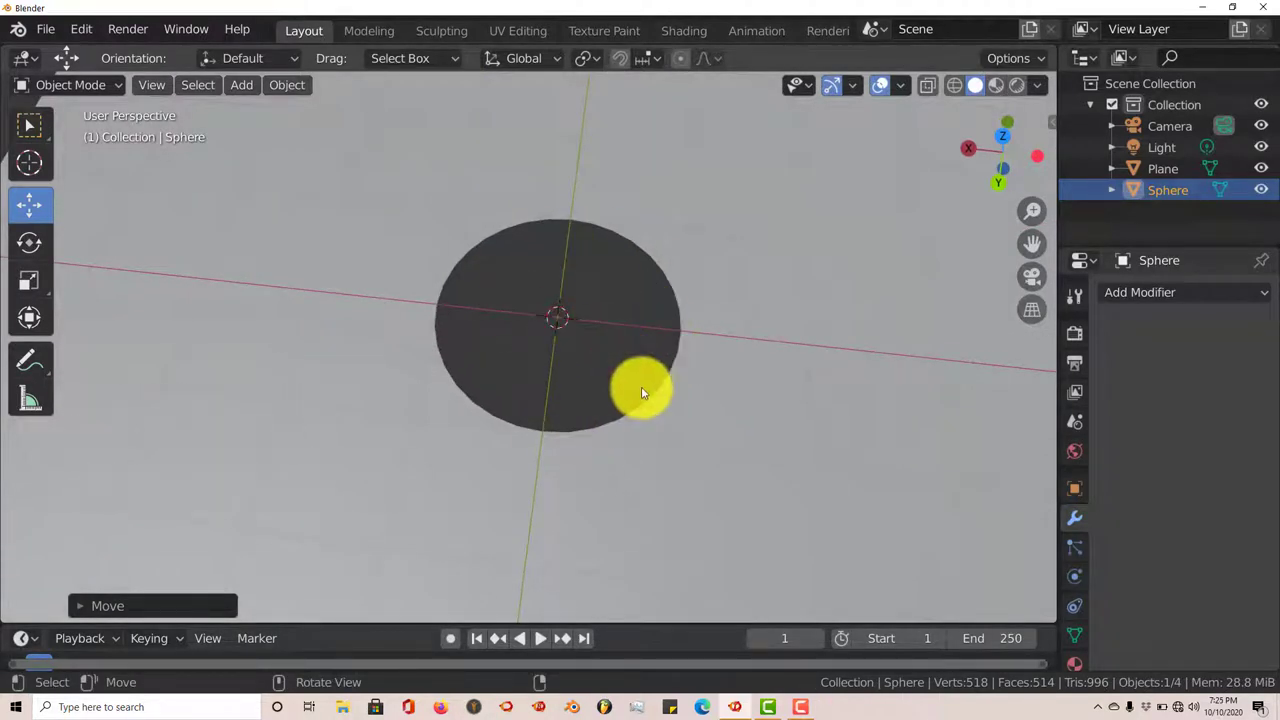
scroll(650, 440, down, 1)
key(Tab)
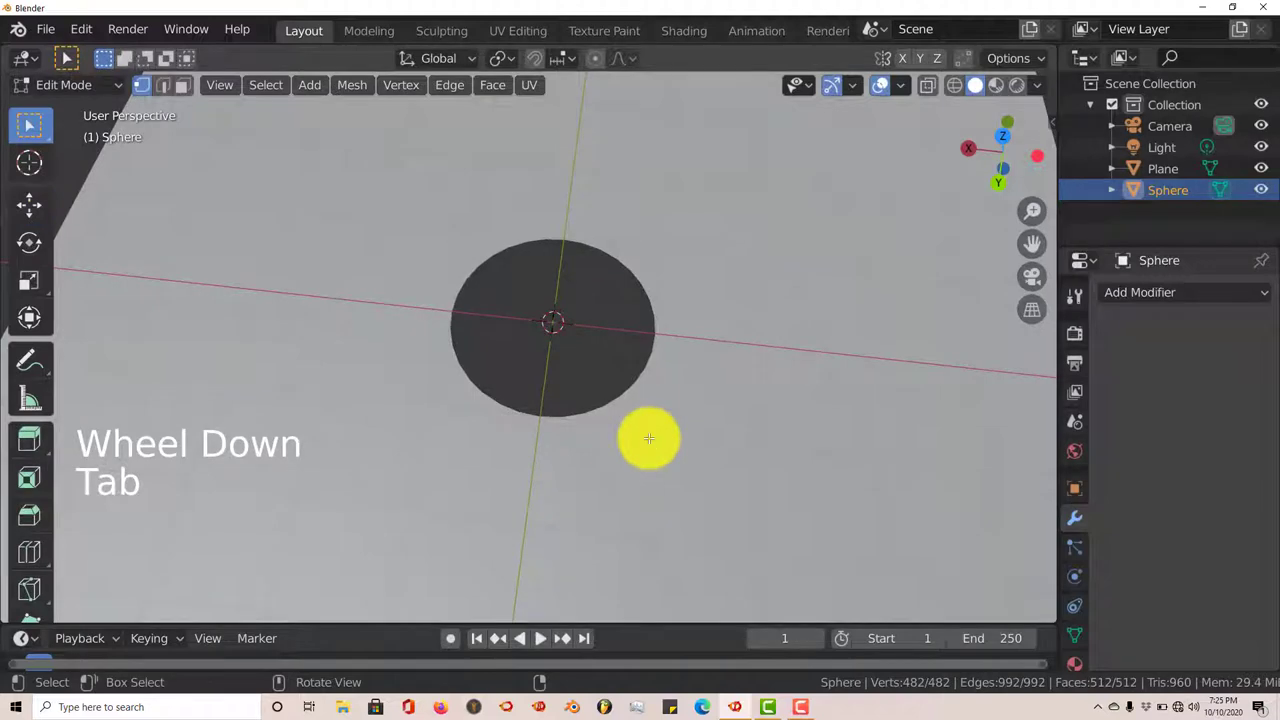
key(Tab)
click(650, 440)
key(Tab)
scroll(650, 440, down, 2)
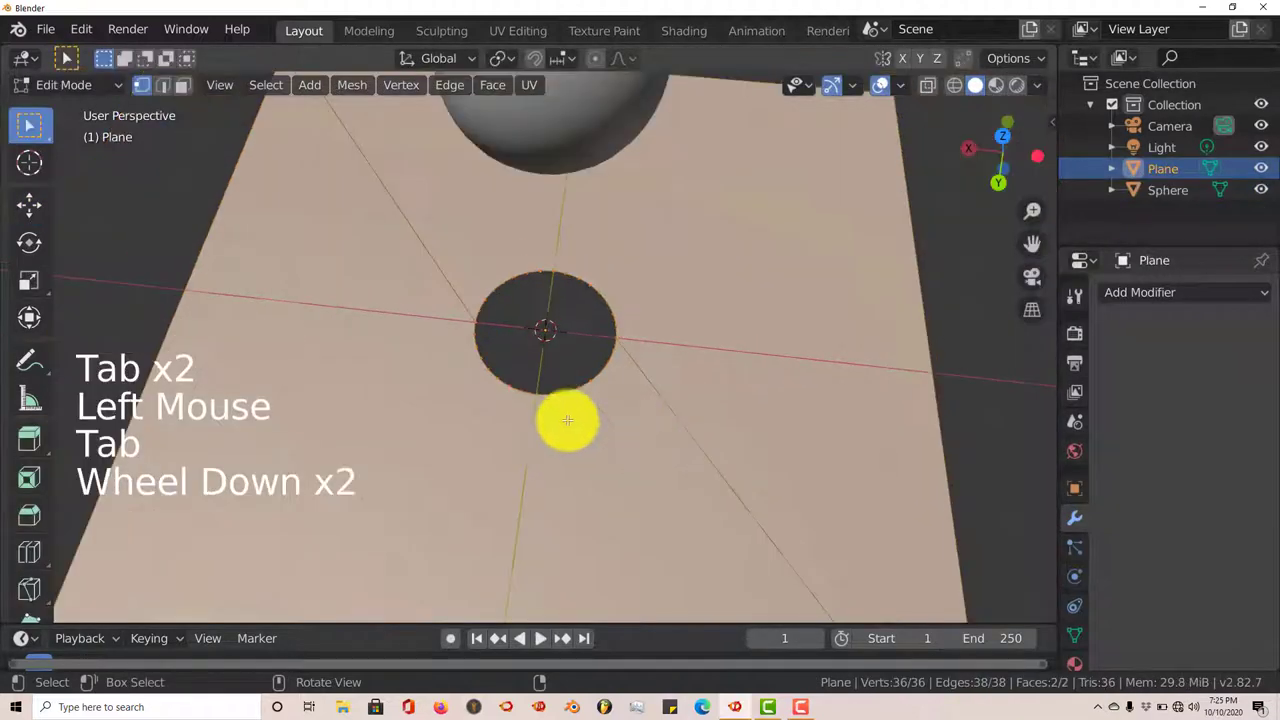
mouse_move(443, 337)
middle_down()
mouse_move(477, 320)
mouse_move(457, 331)
middle_up()
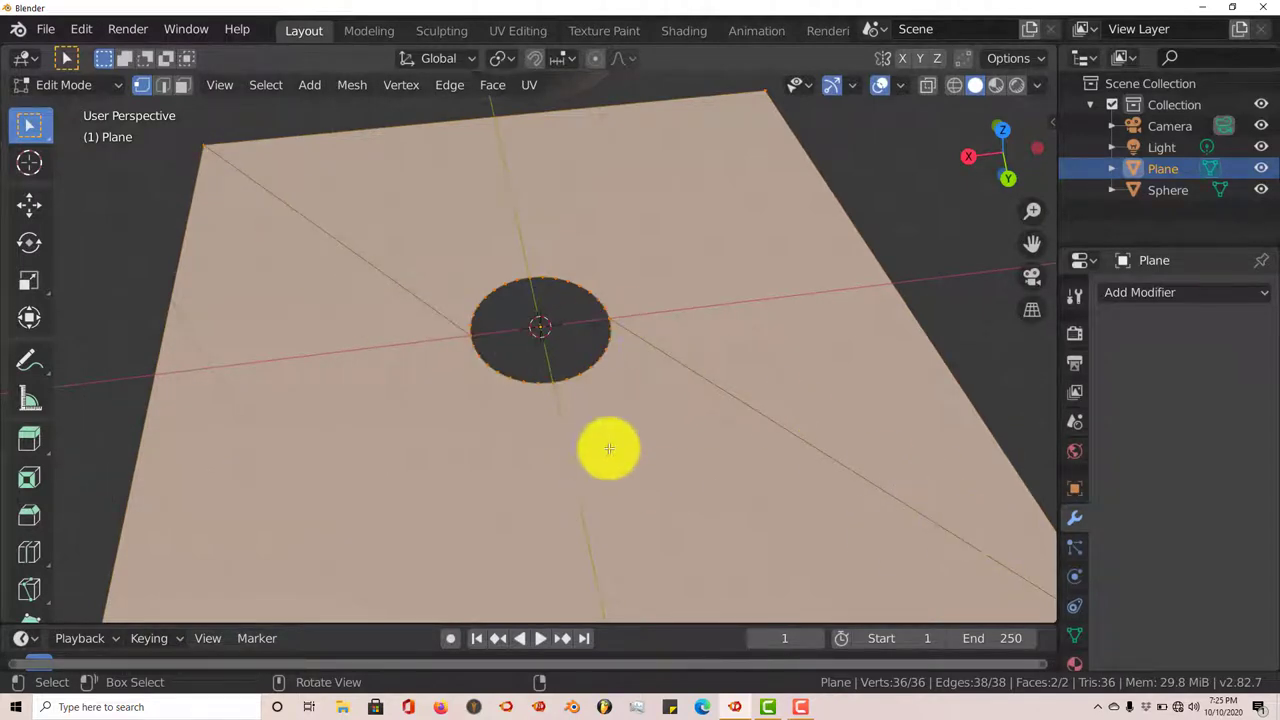
scroll(605, 345, up, 2)
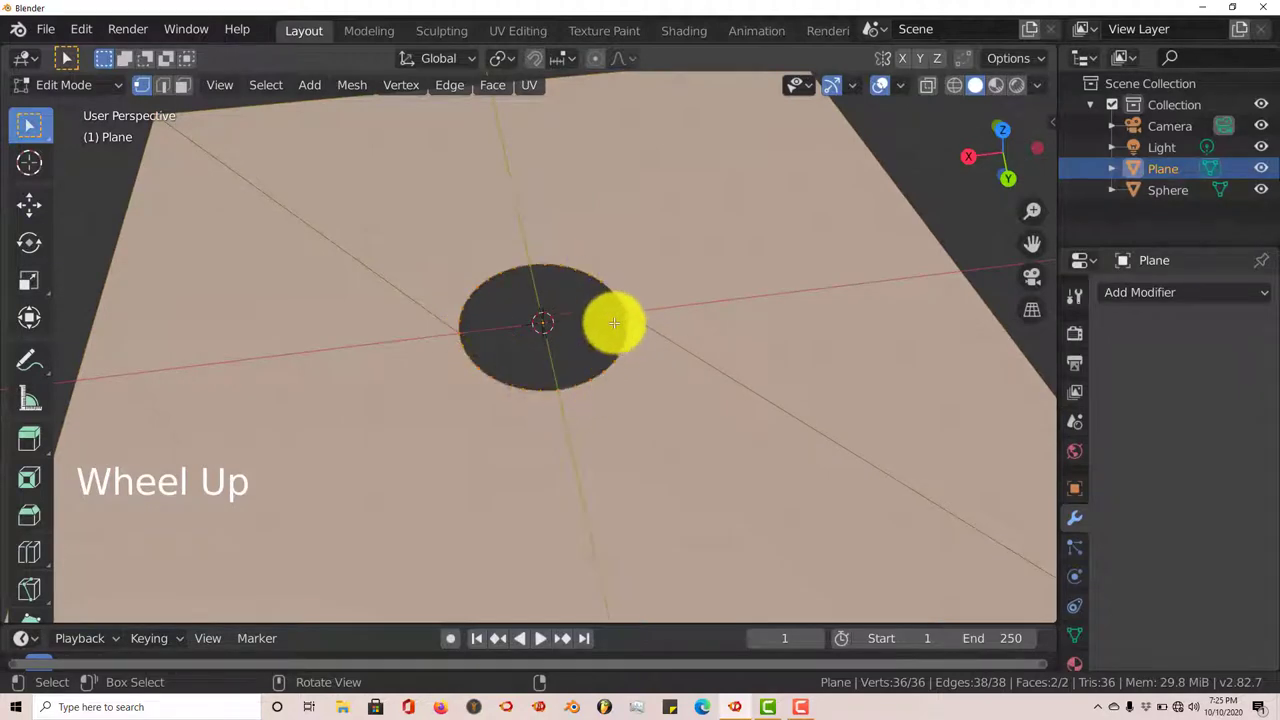
scroll(660, 425, down, 1)
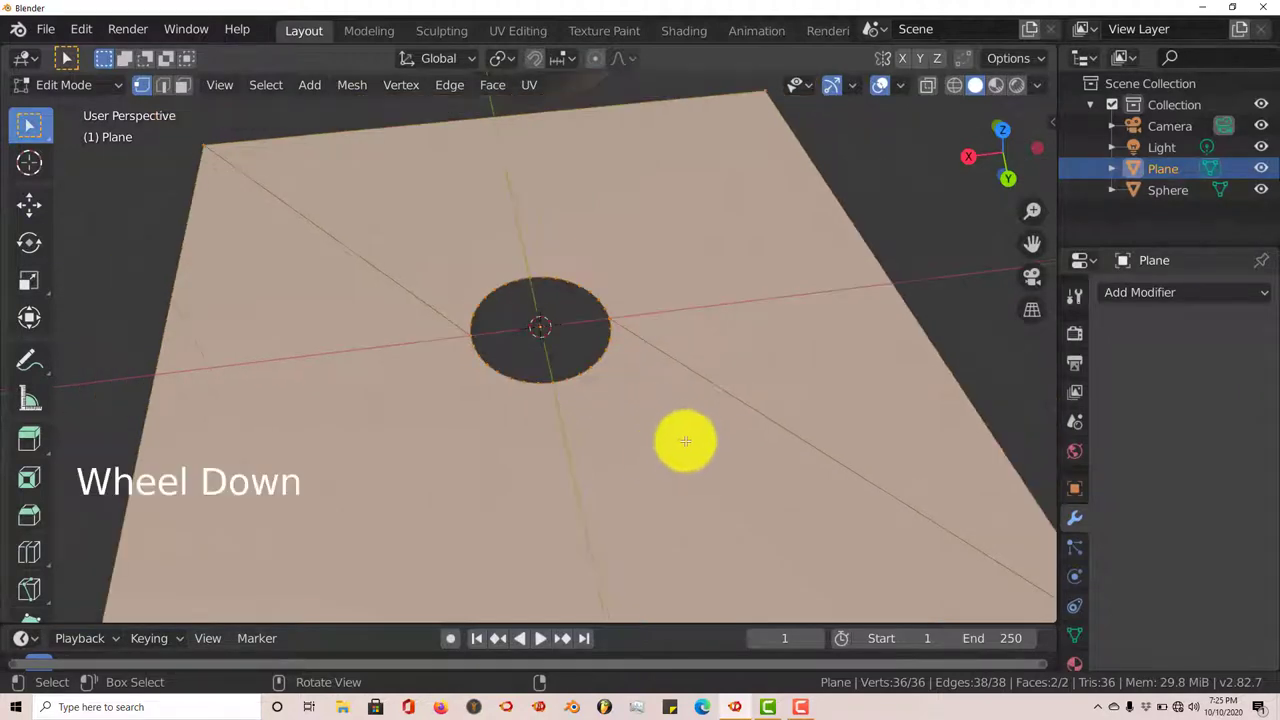
mouse_move(685, 441)
middle_down()
mouse_move(663, 449)
mouse_move(665, 428)
middle_up()
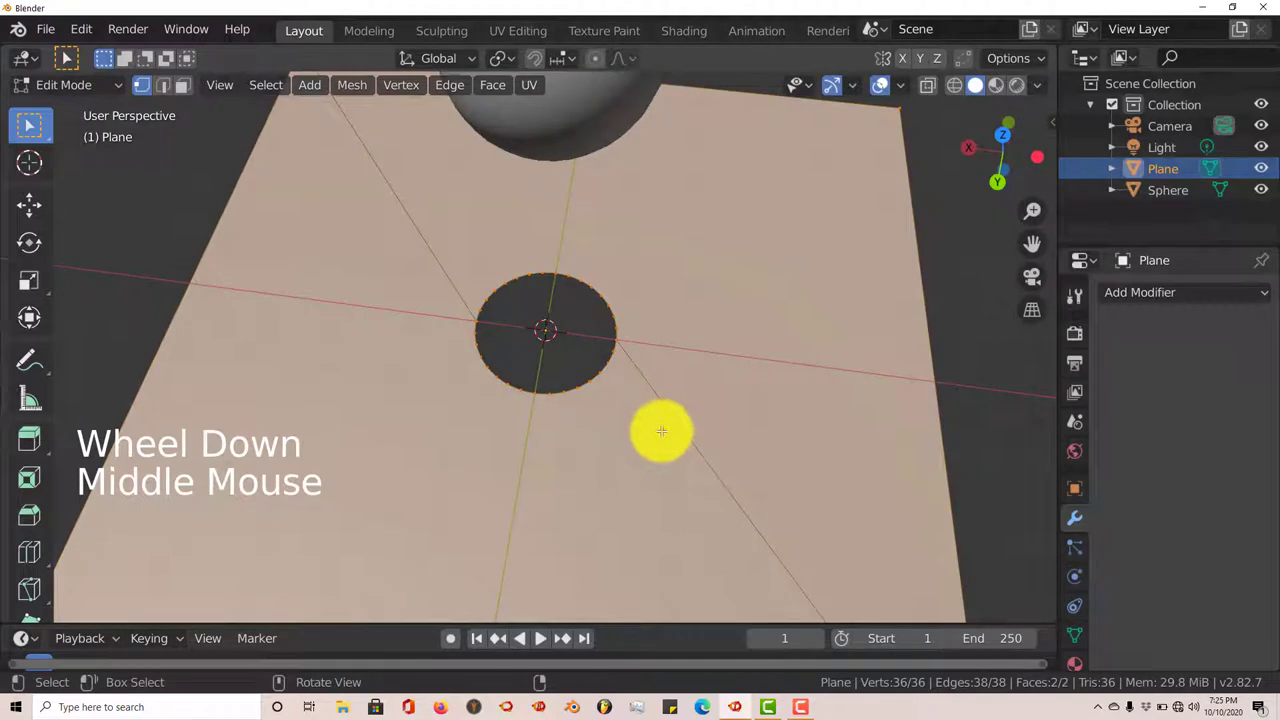
middle_drag(663, 423, 580, 394)
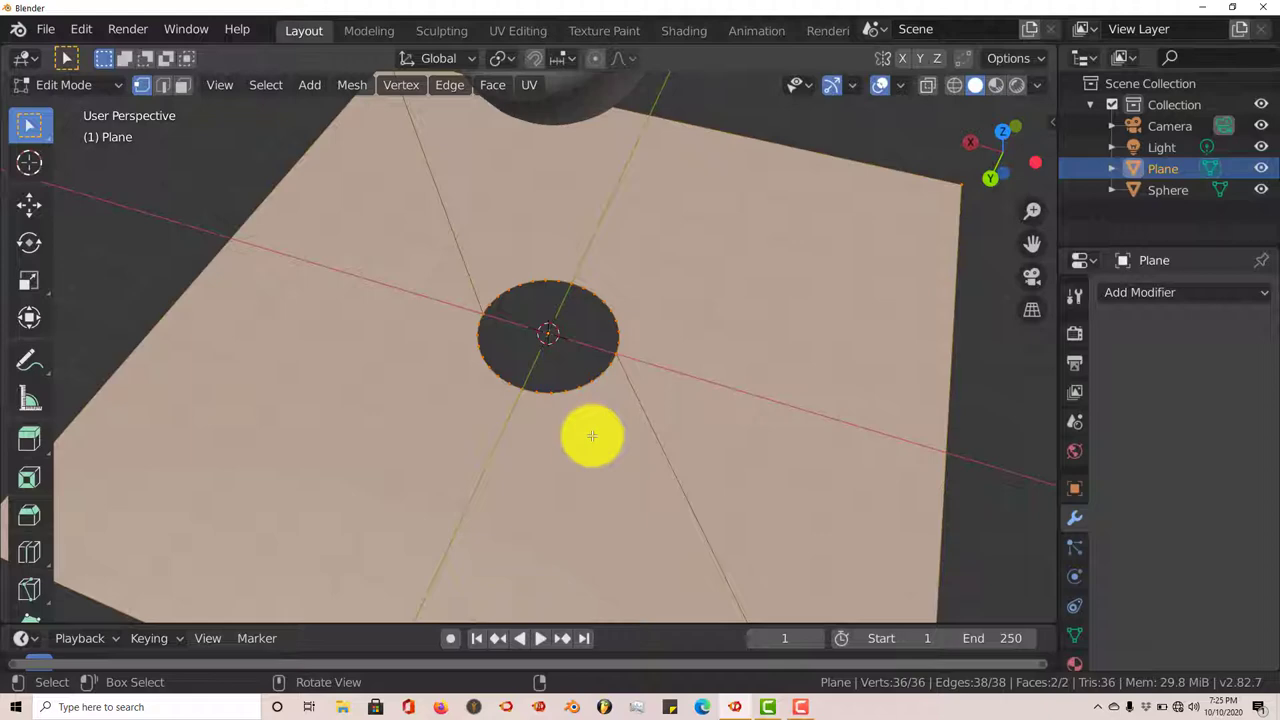
middle_drag(600, 449, 628, 450)
scroll(644, 382, down, 2)
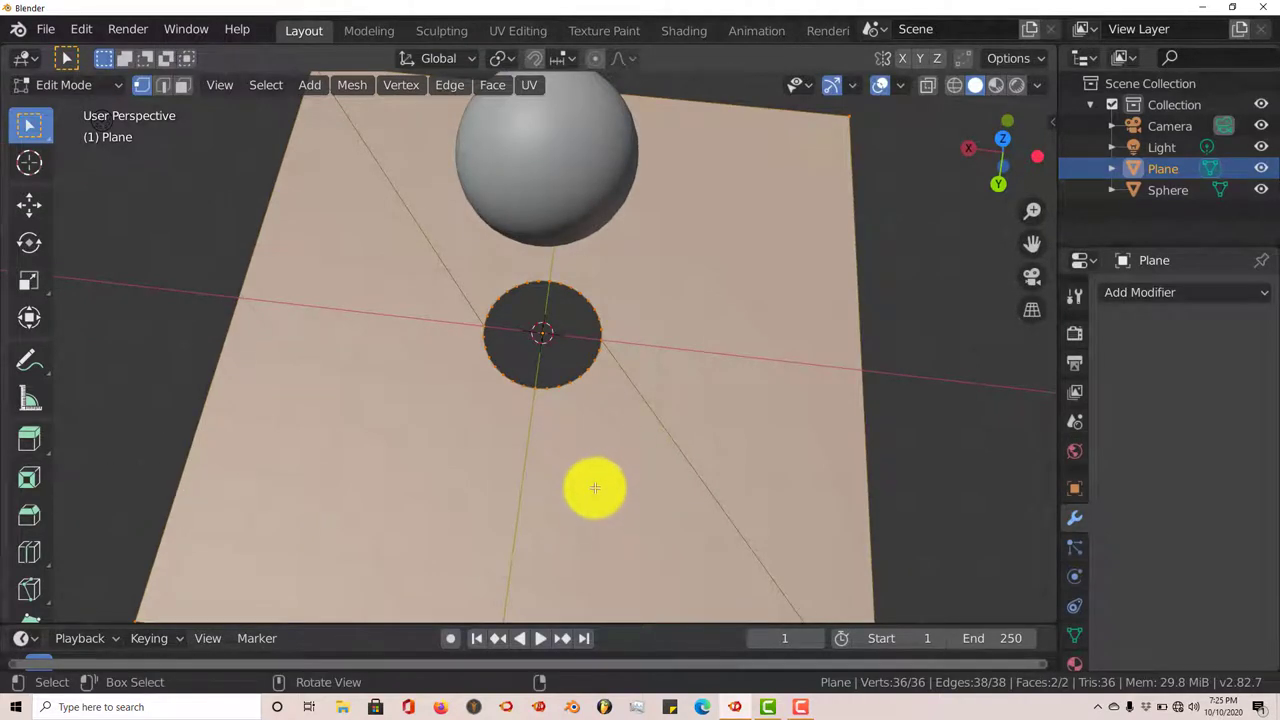
mouse_move(595, 487)
middle_down()
mouse_move(606, 457)
mouse_move(595, 476)
middle_up()
scroll(583, 478, down, 1)
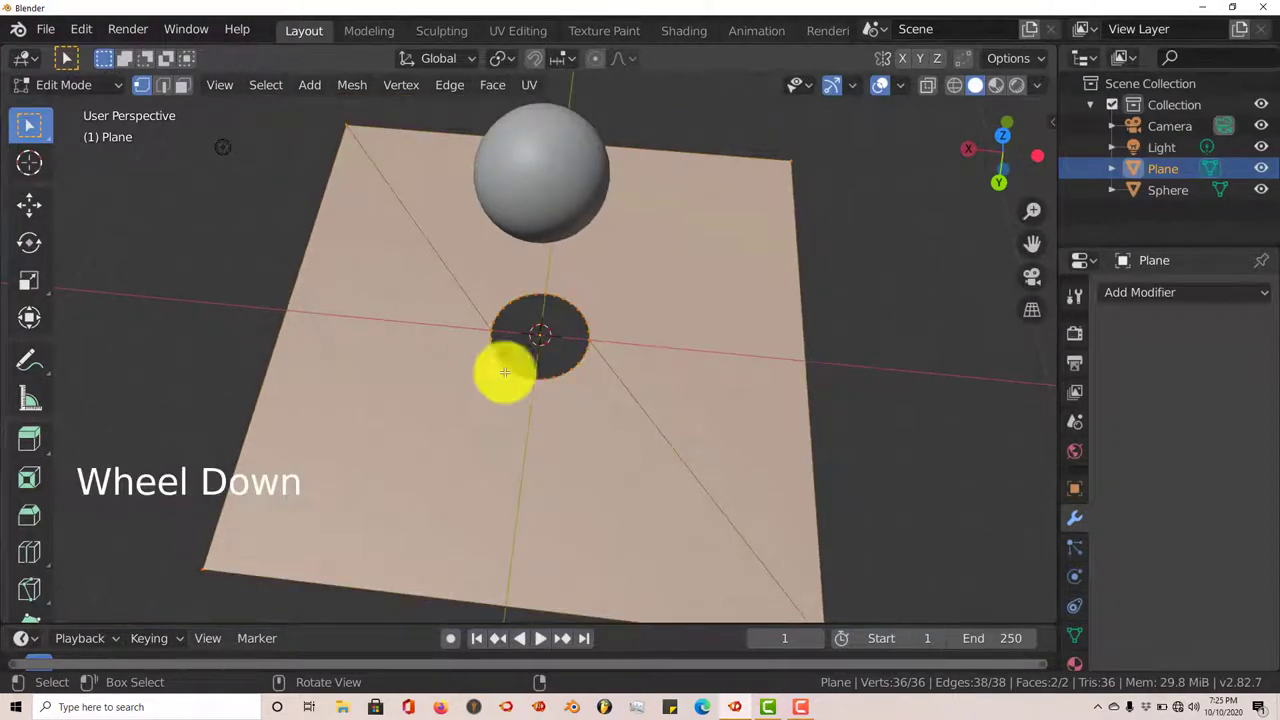
scroll(590, 437, up, 2)
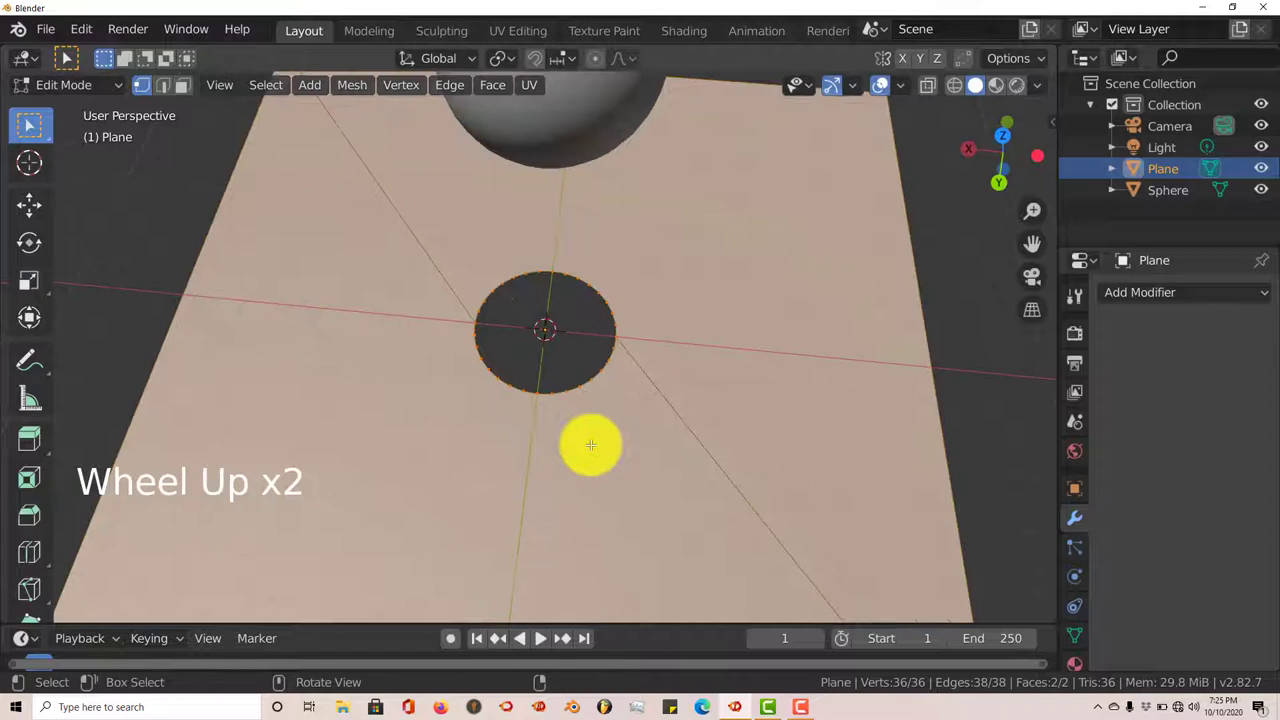
middle_drag(594, 464, 589, 486)
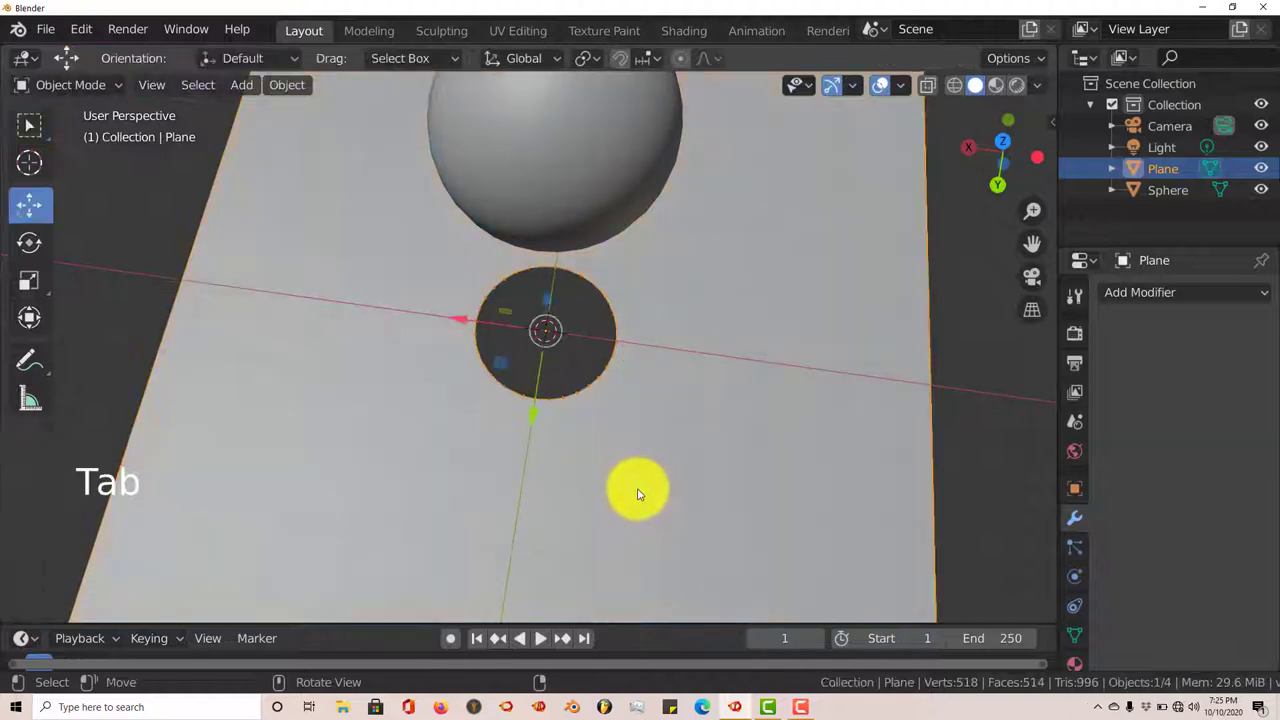
middle_drag(674, 514, 647, 495)
scroll(647, 498, down, 1)
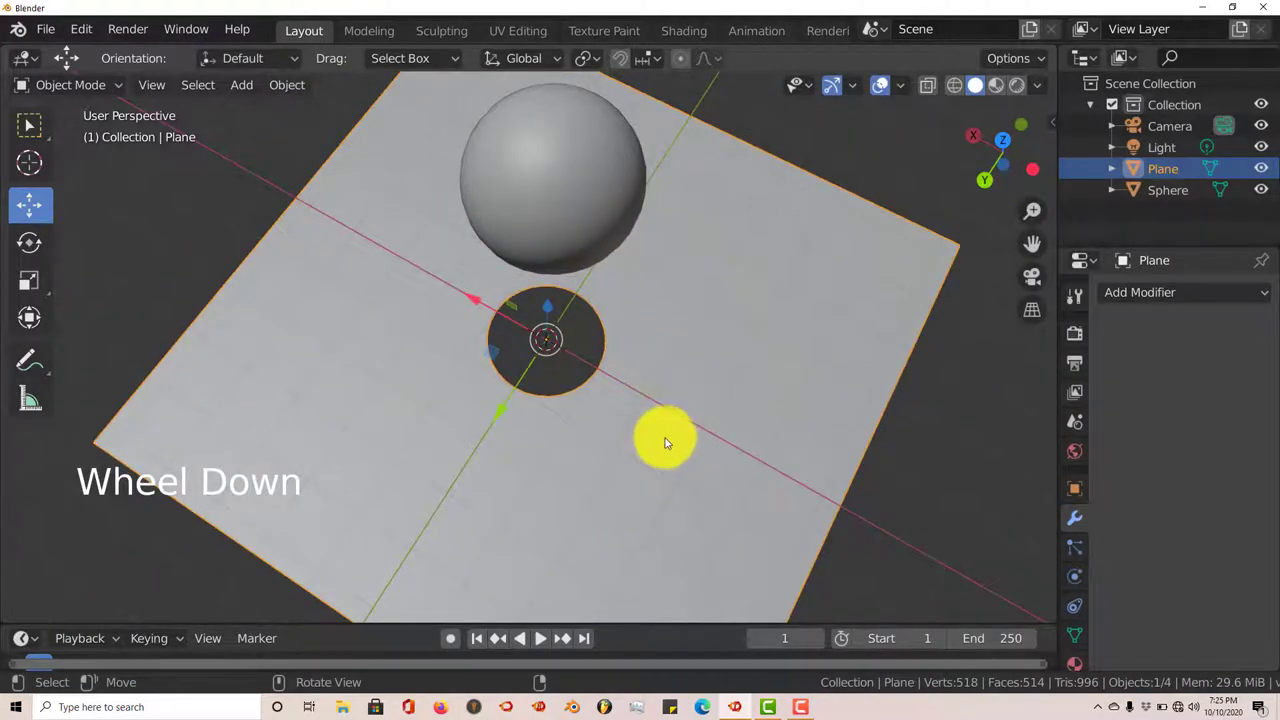
Step: Clear the scene and add a scaled-up cube, viewed from the front
key(a)
key(a)
key(a)
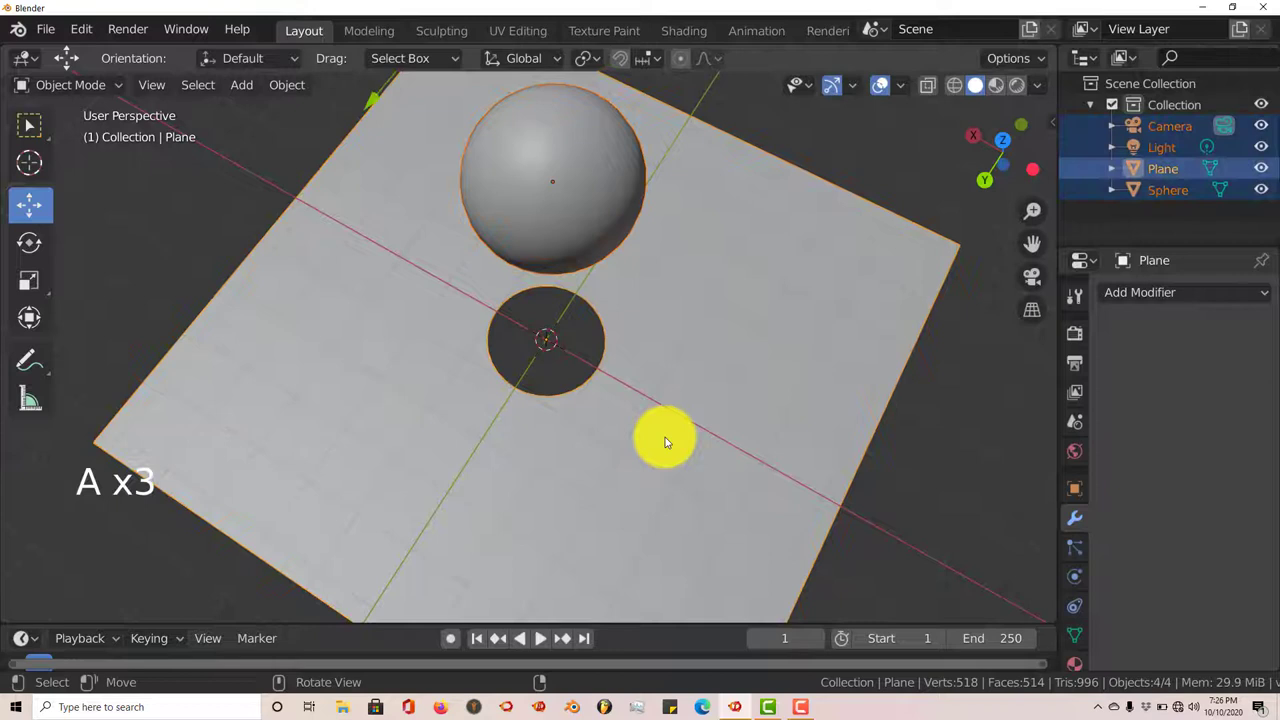
key(Delete)
key(shift+a)
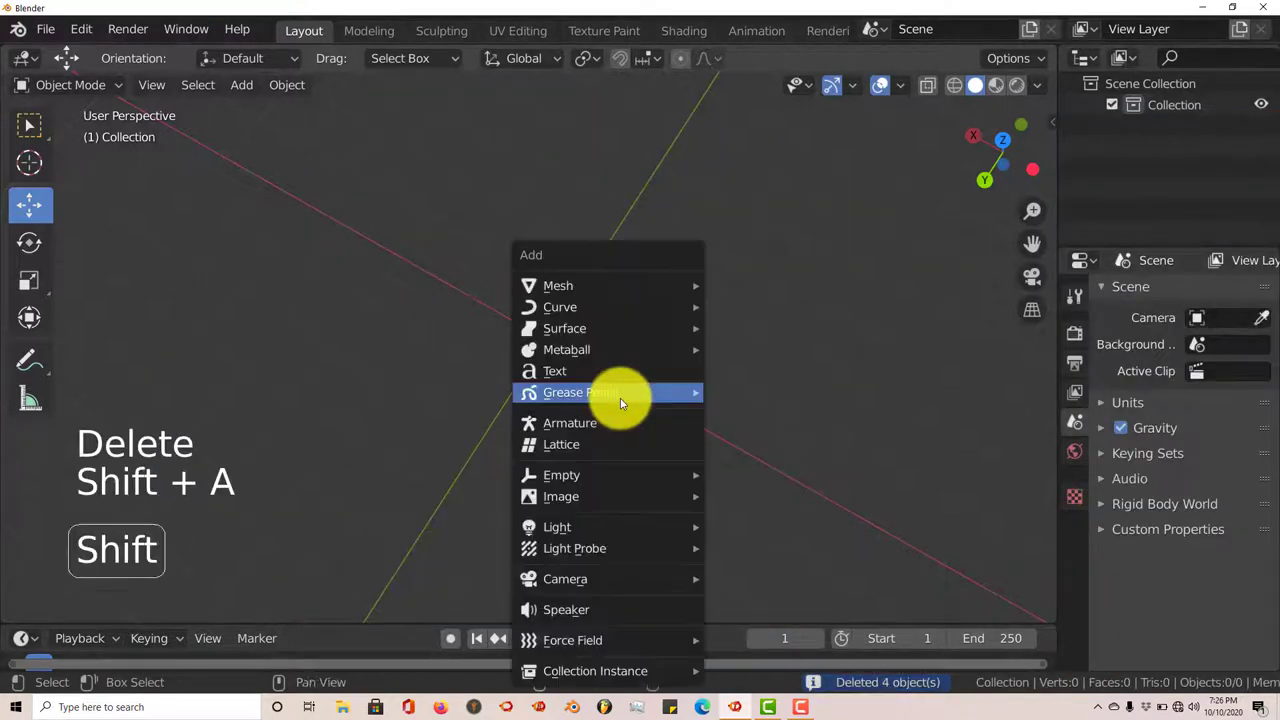
mouse_move(609, 286)
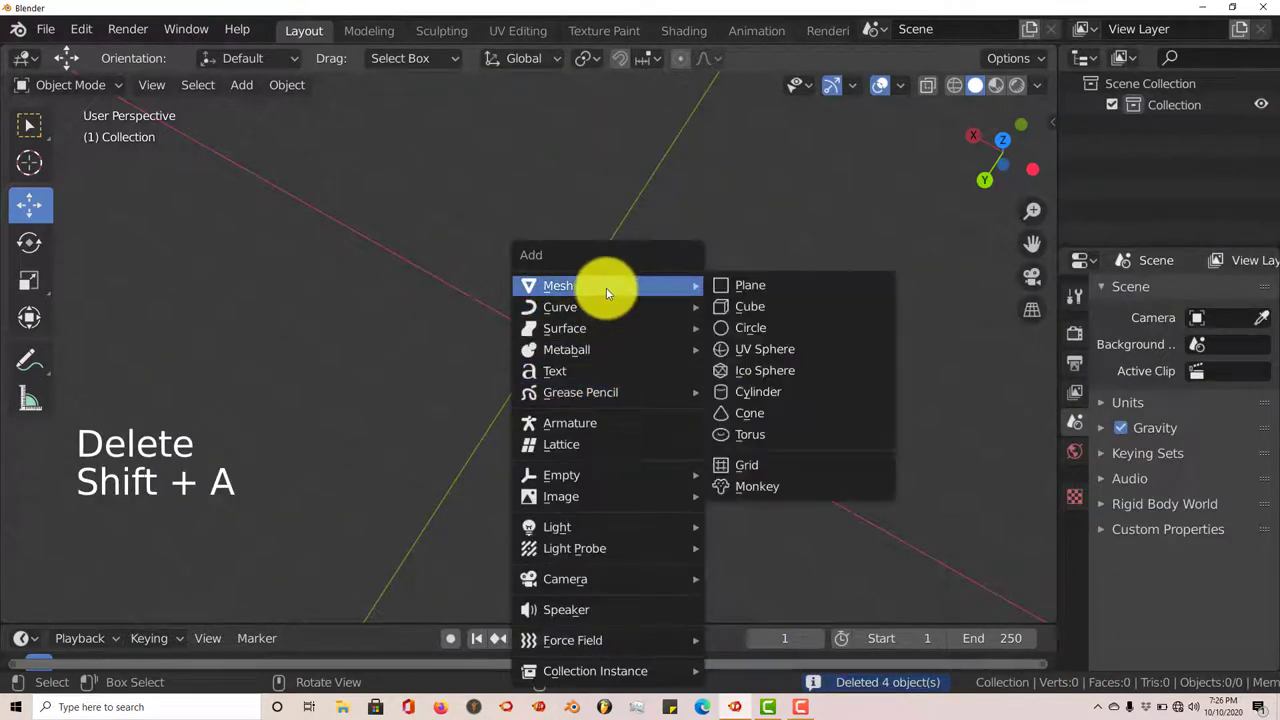
click(779, 306)
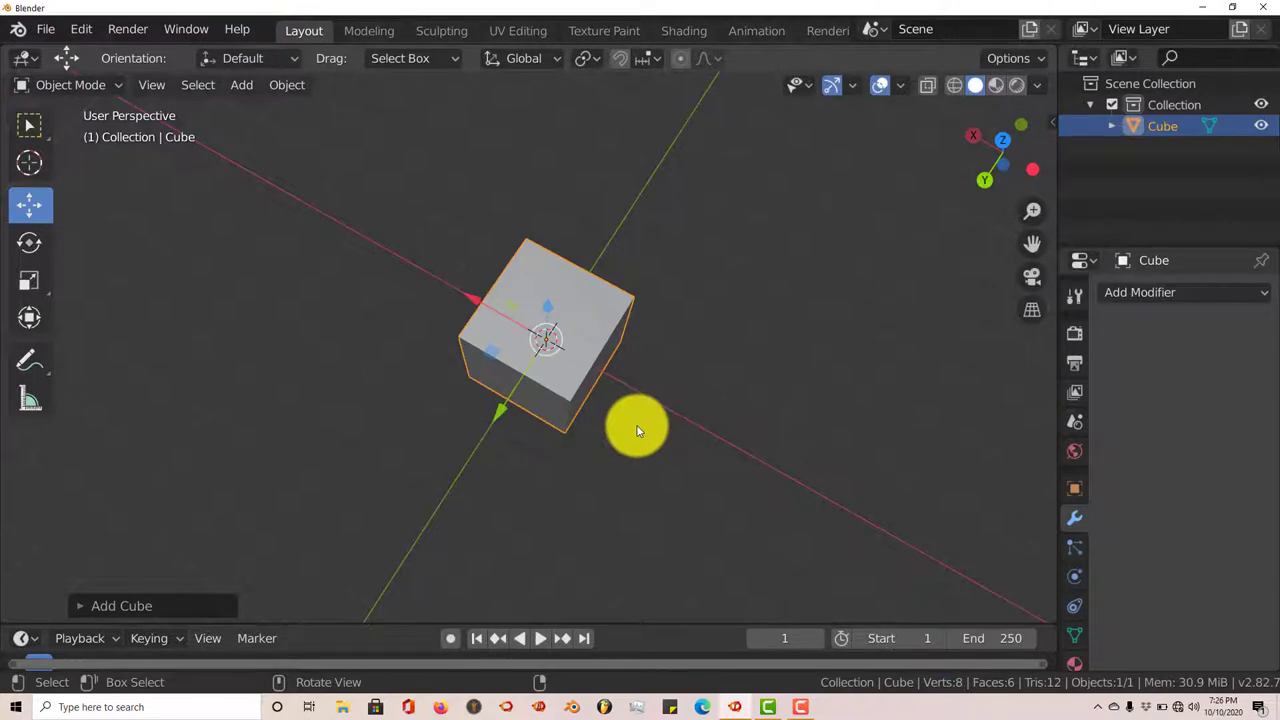
key(s)
click(818, 513)
key(KP_1)
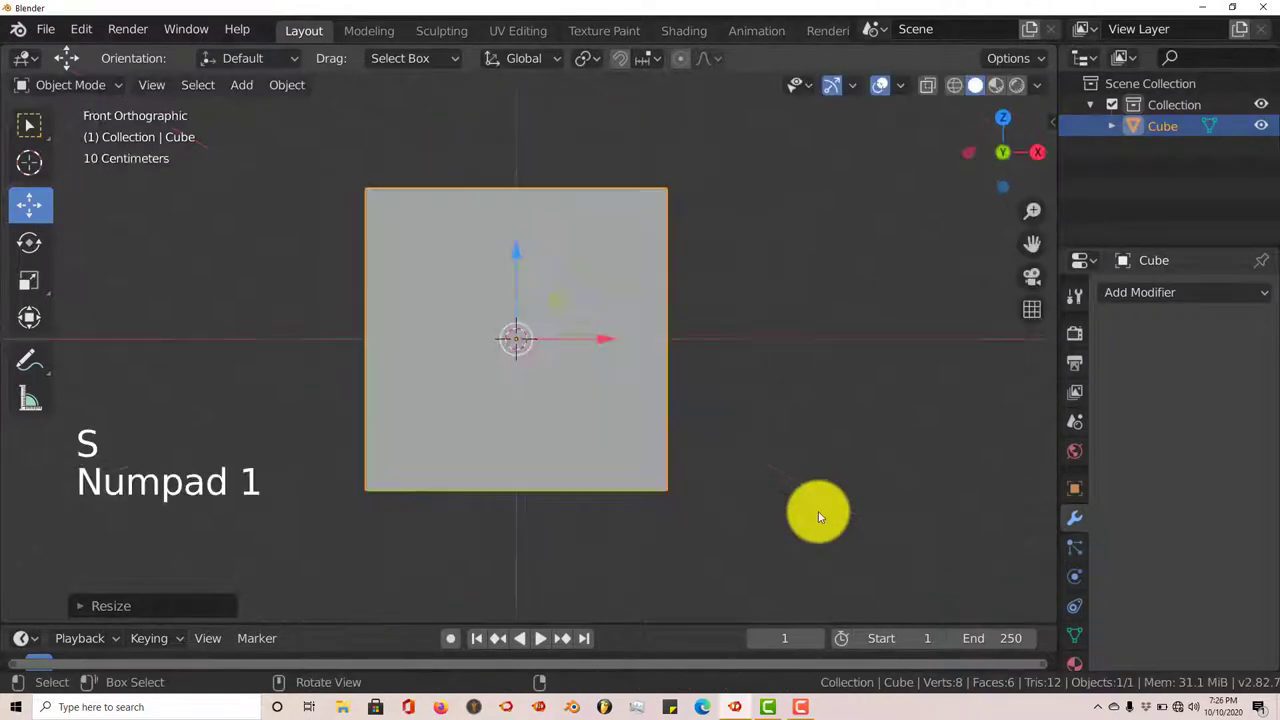
scroll(703, 466, up, 1)
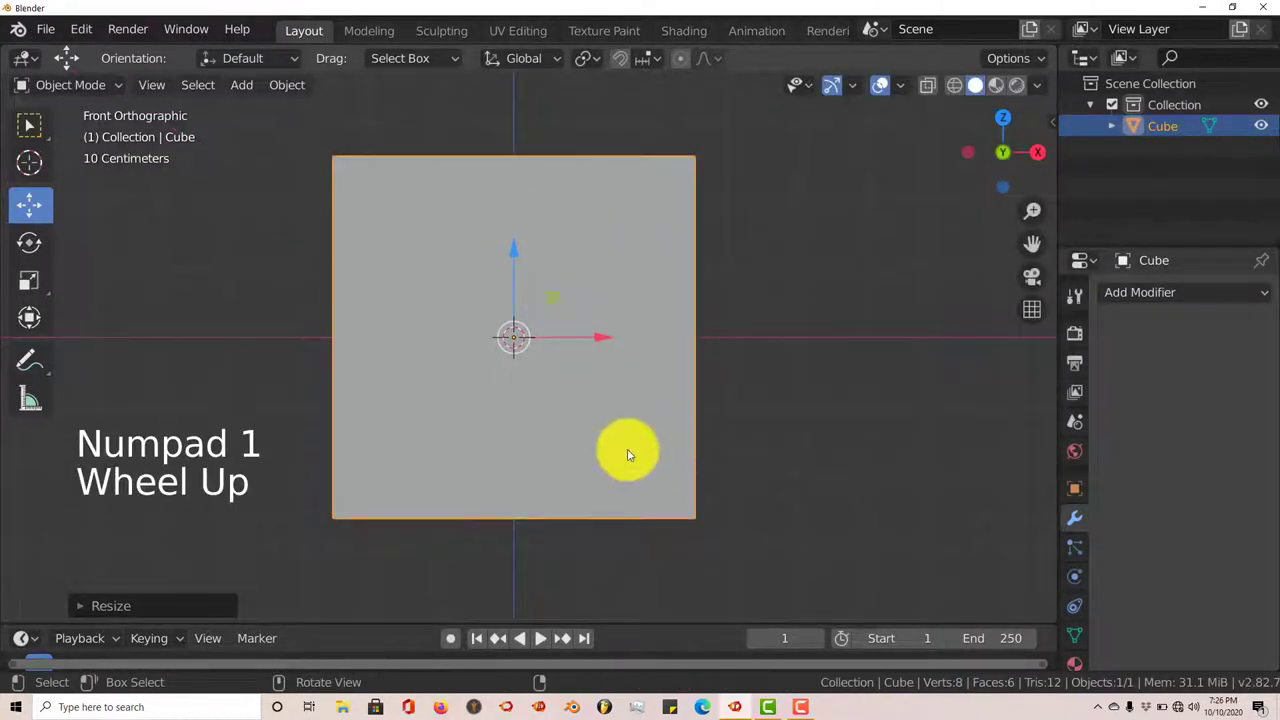
Step: Add a UV sphere and move it out to the left of the cube
key(shift+a)
mouse_move(620, 288)
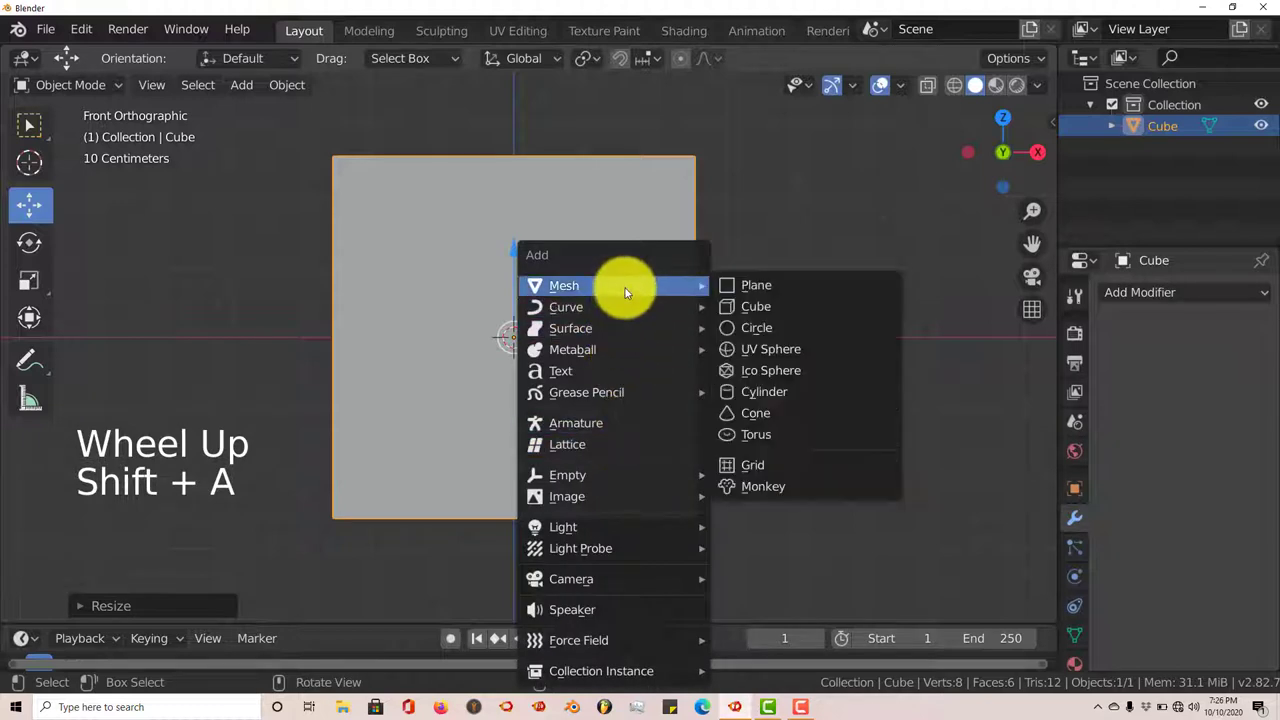
click(776, 348)
middle_drag(681, 399, 577, 337)
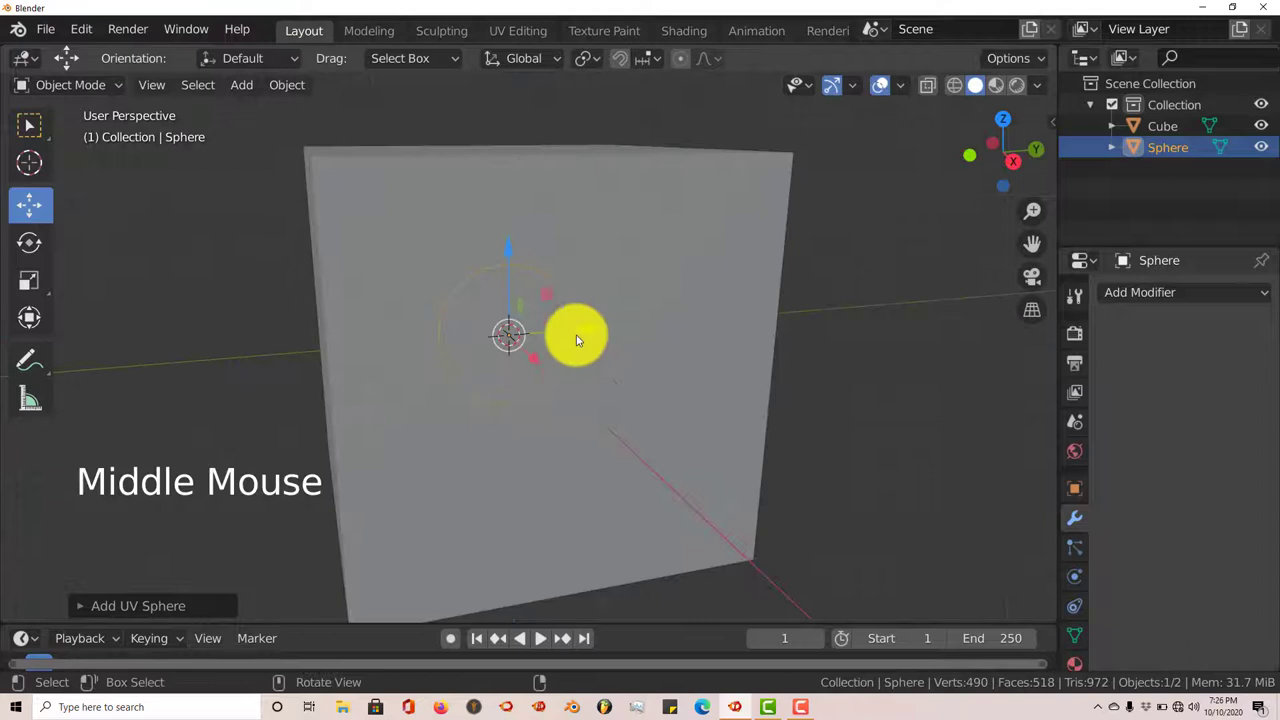
drag(577, 337, 248, 352)
scroll(354, 406, down, 3)
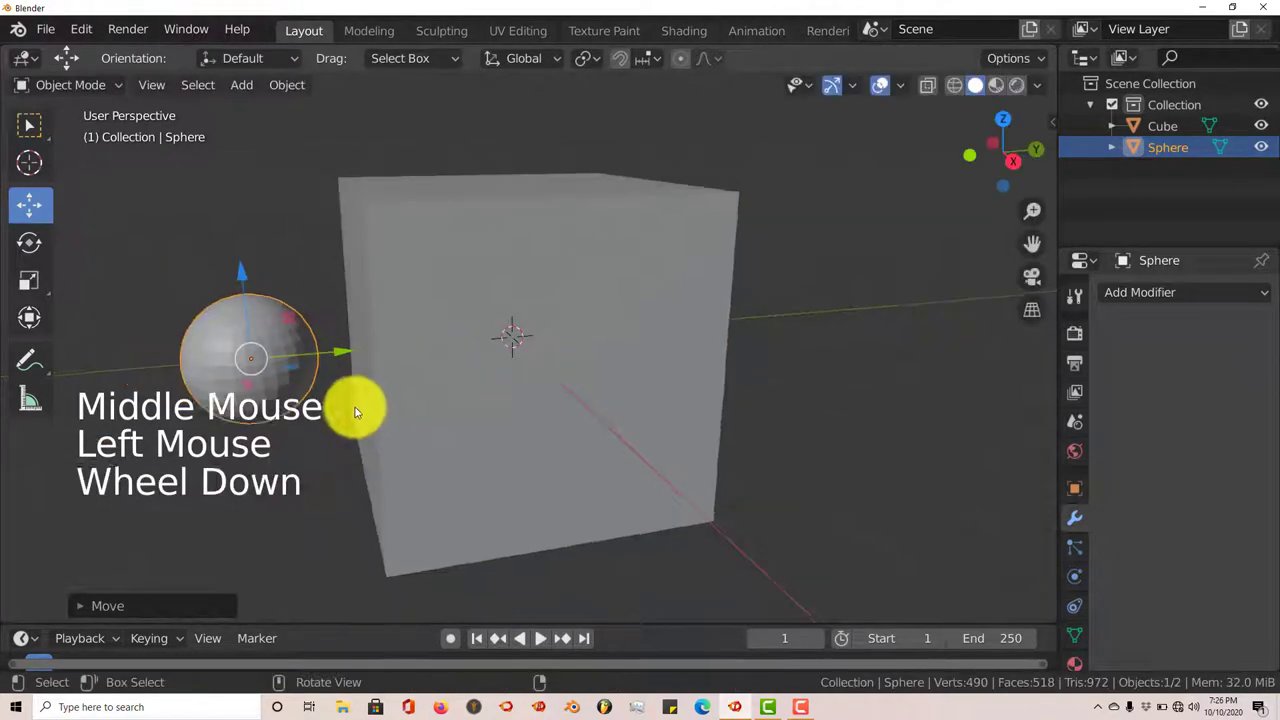
middle_drag(354, 406, 446, 421)
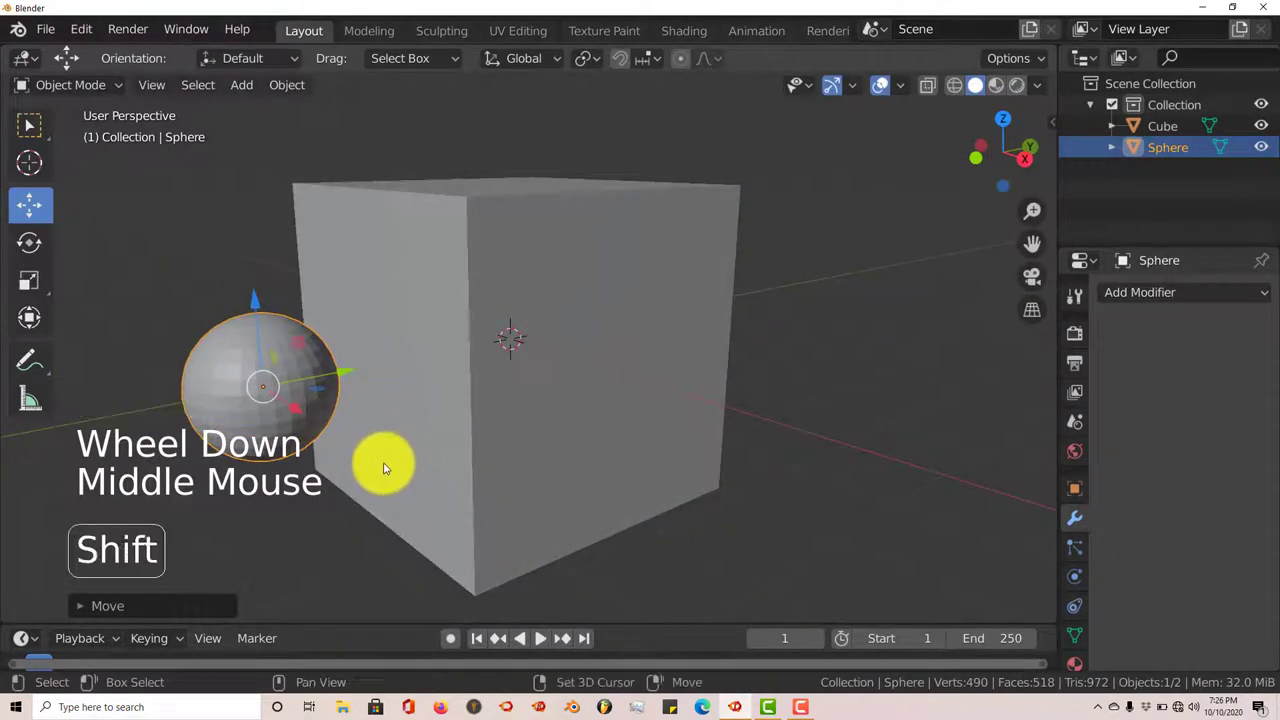
shift+middle_drag(380, 466, 560, 450)
scroll(560, 450, up, 2)
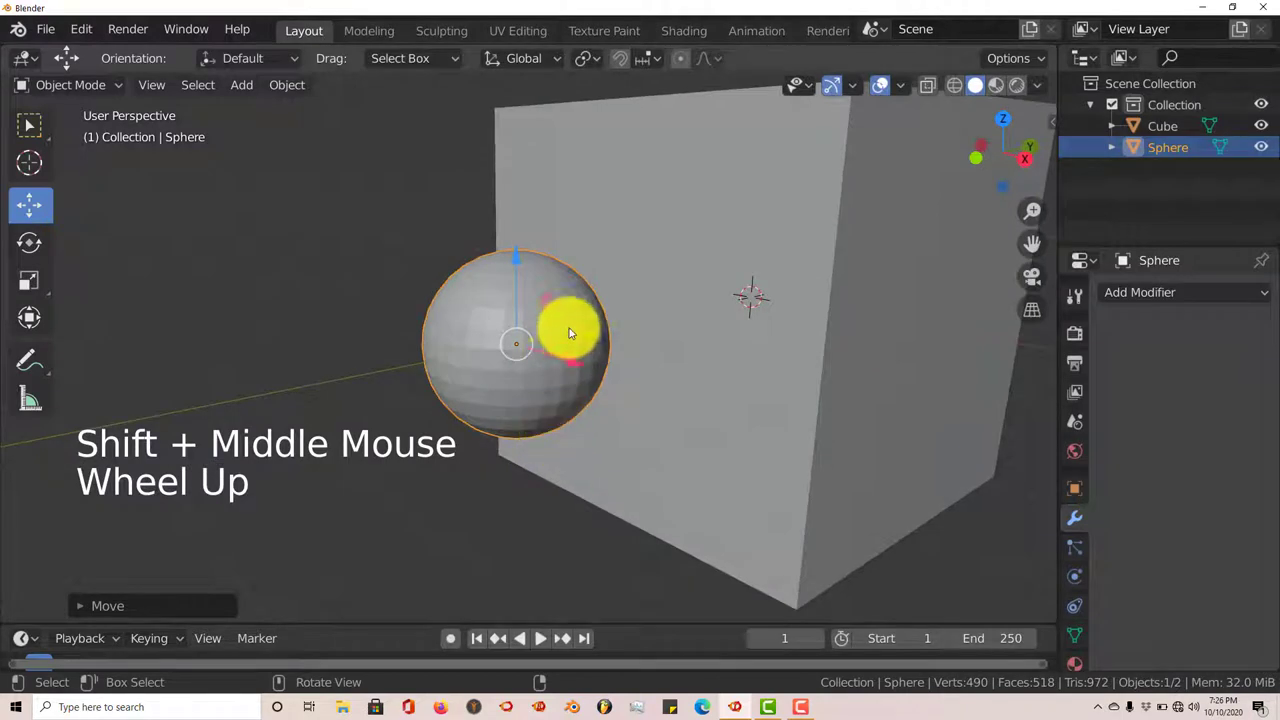
middle_drag(737, 306, 748, 337)
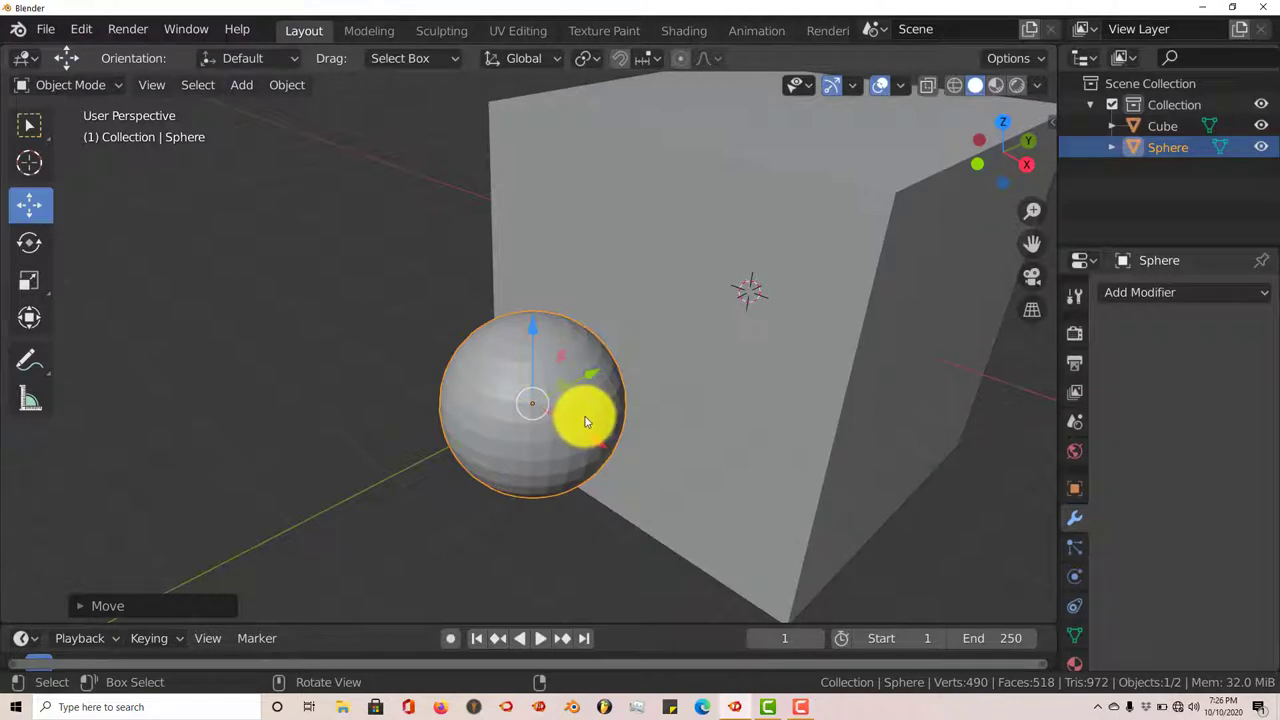
middle_drag(652, 353, 600, 349)
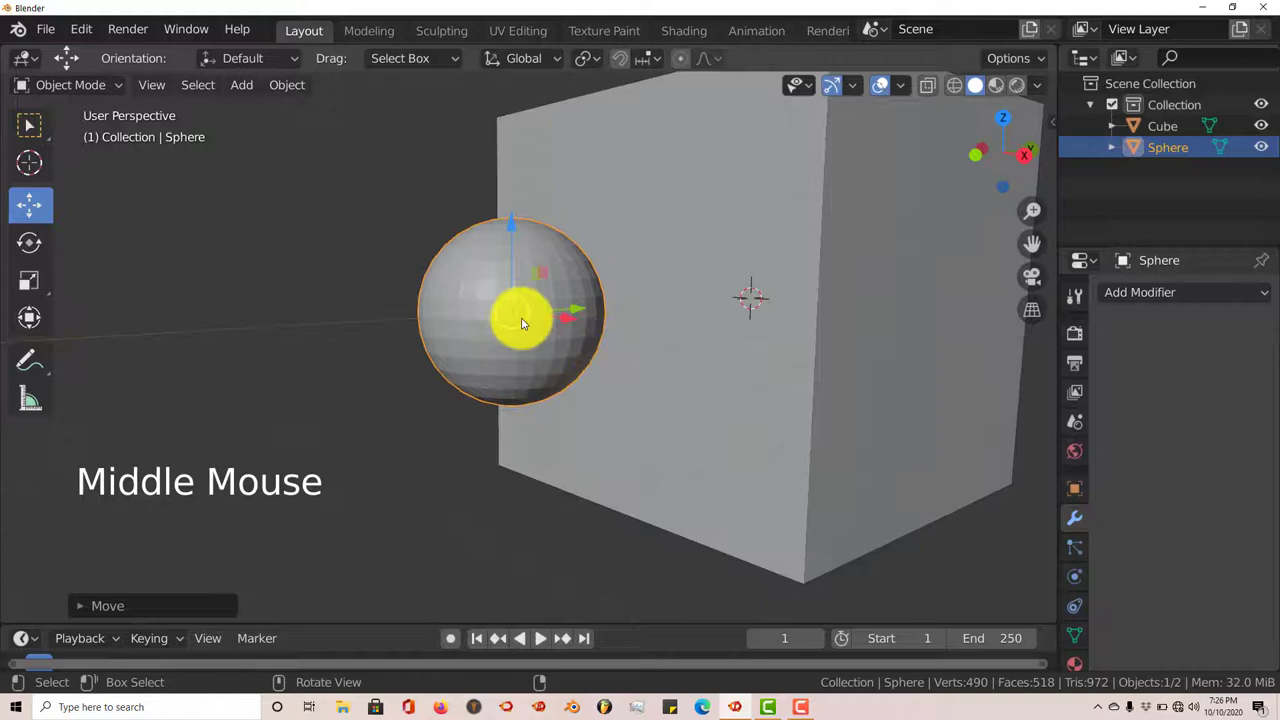
middle_drag(523, 314, 506, 324)
scroll(504, 319, up, 2)
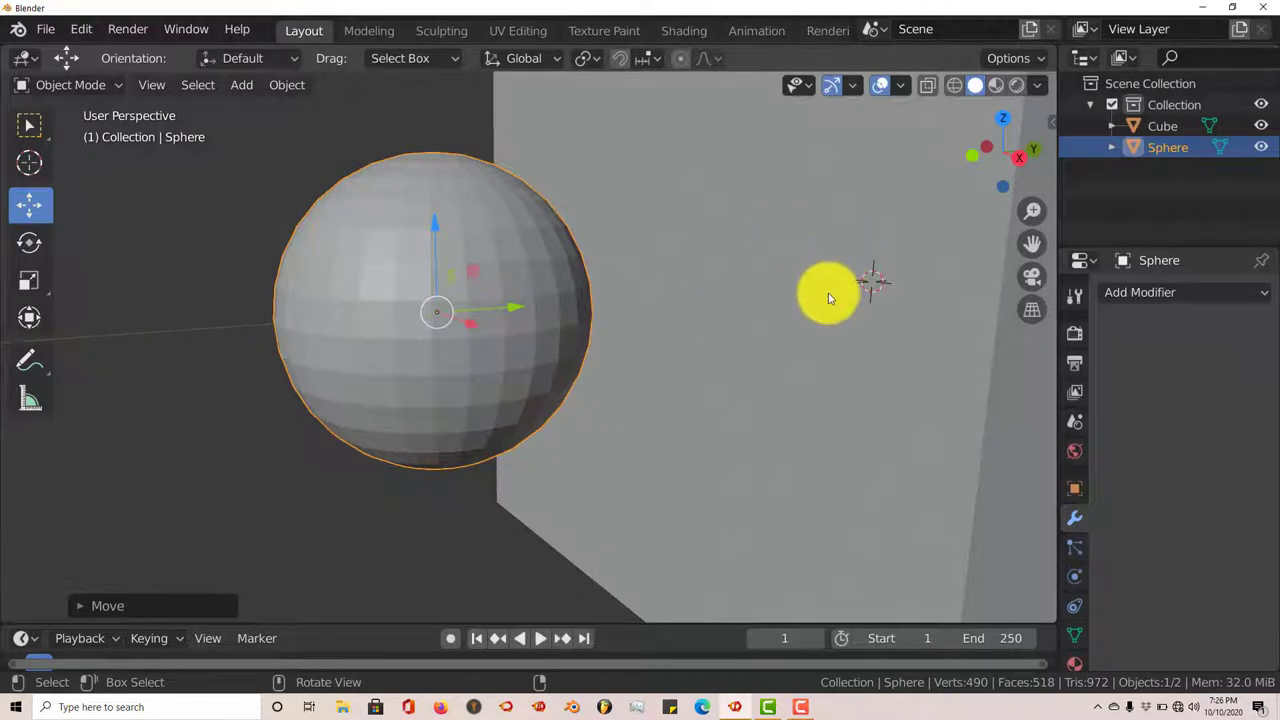
Step: Add and apply a Subdivision Surface modifier on the sphere for smooth shading
click(1120, 293)
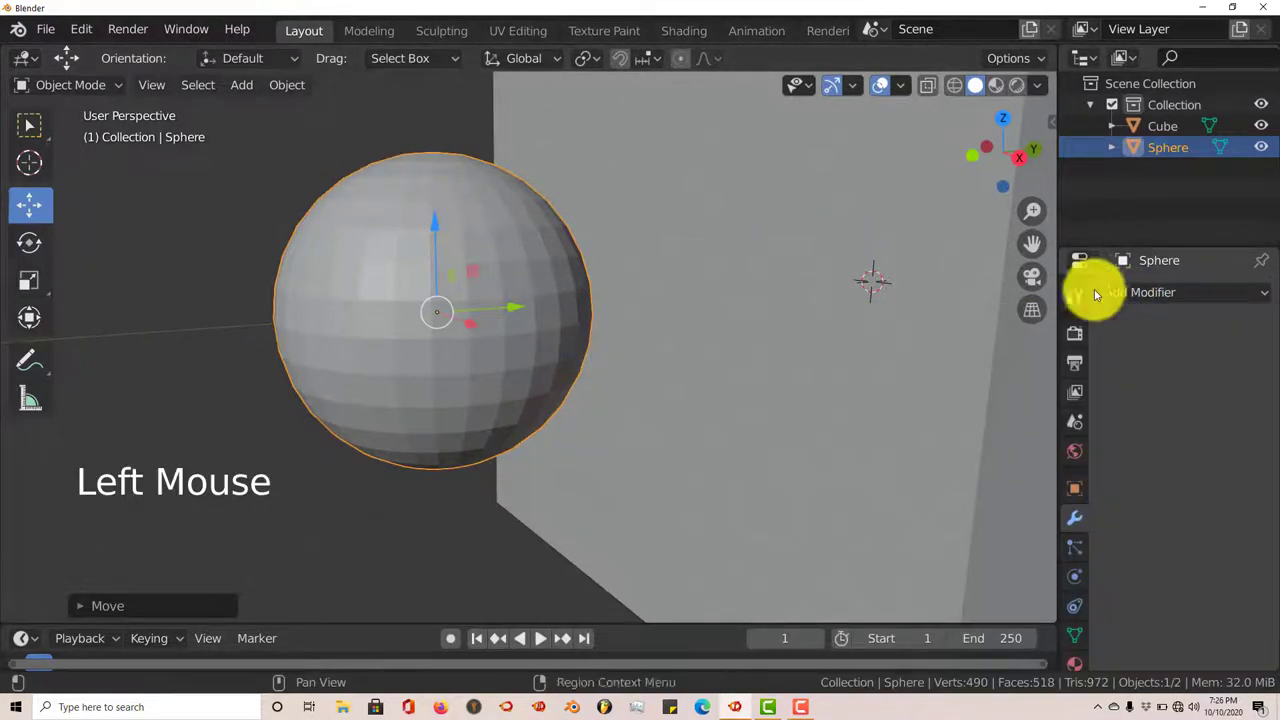
click(1130, 294)
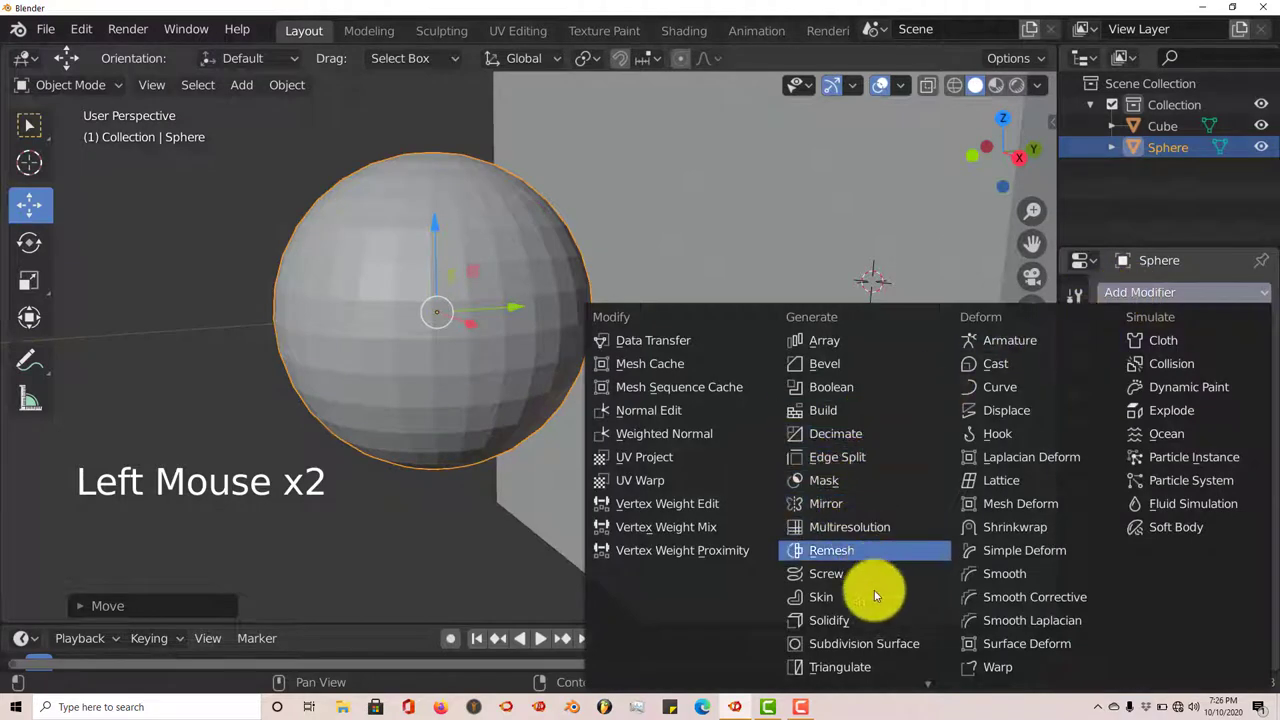
click(866, 636)
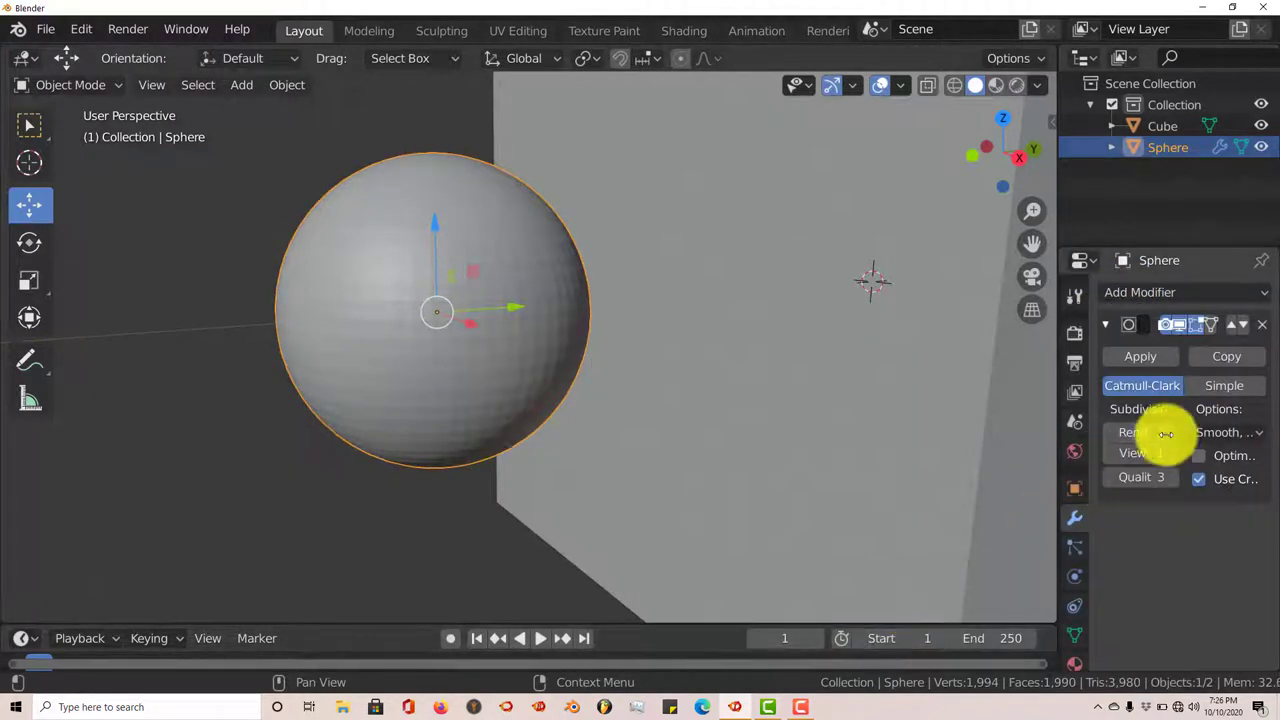
click(1144, 358)
key(w)
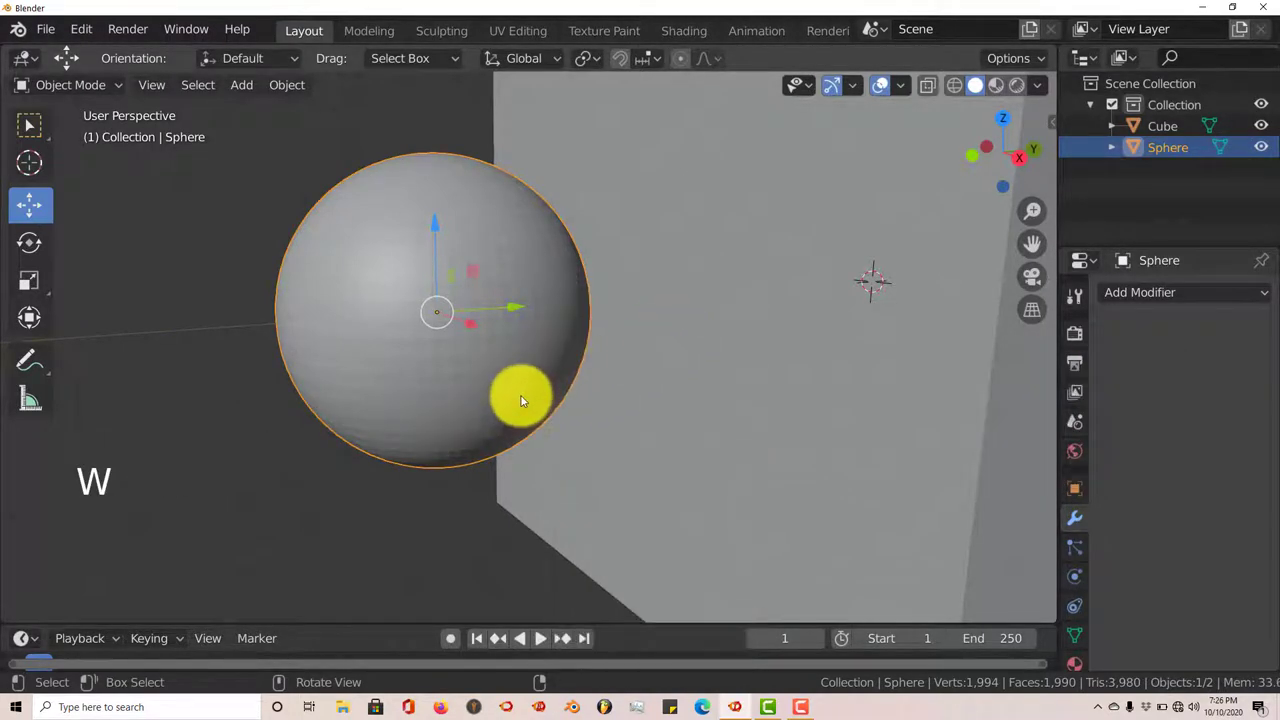
Step: Push the sphere right, partway into the cube's wall
middle_drag(520, 400, 510, 398)
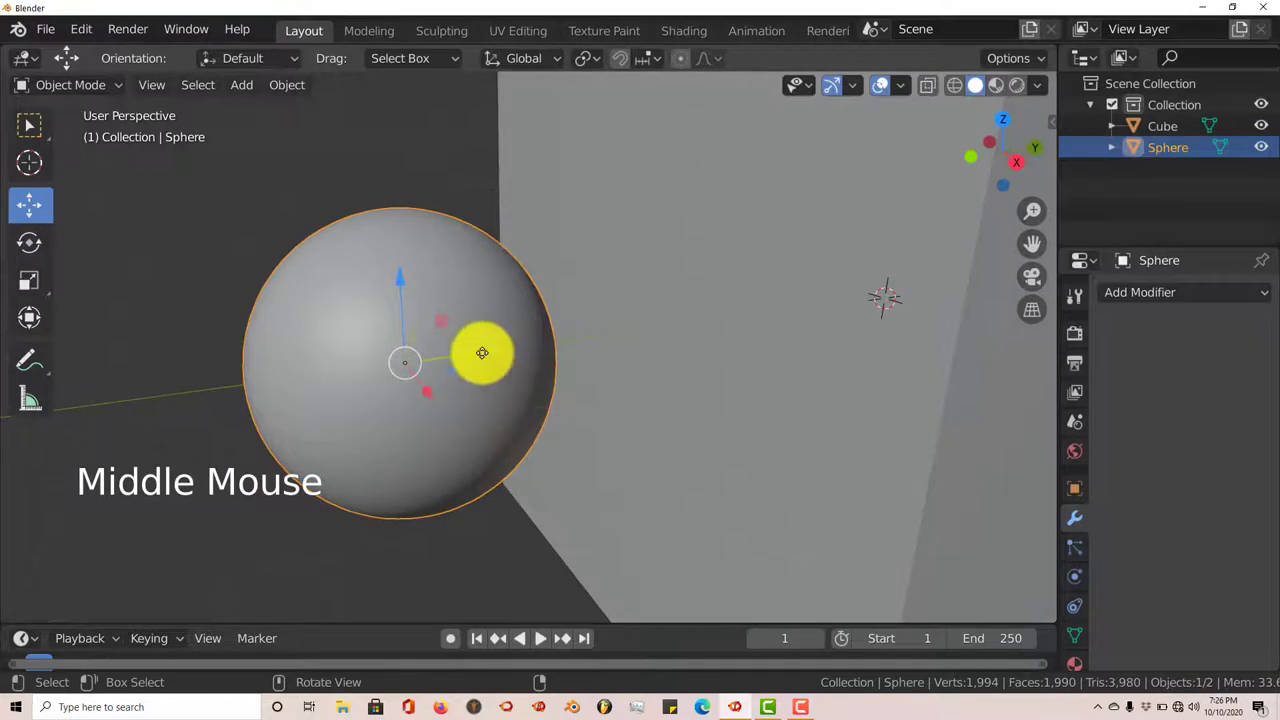
drag(482, 352, 693, 330)
scroll(700, 400, down, 2)
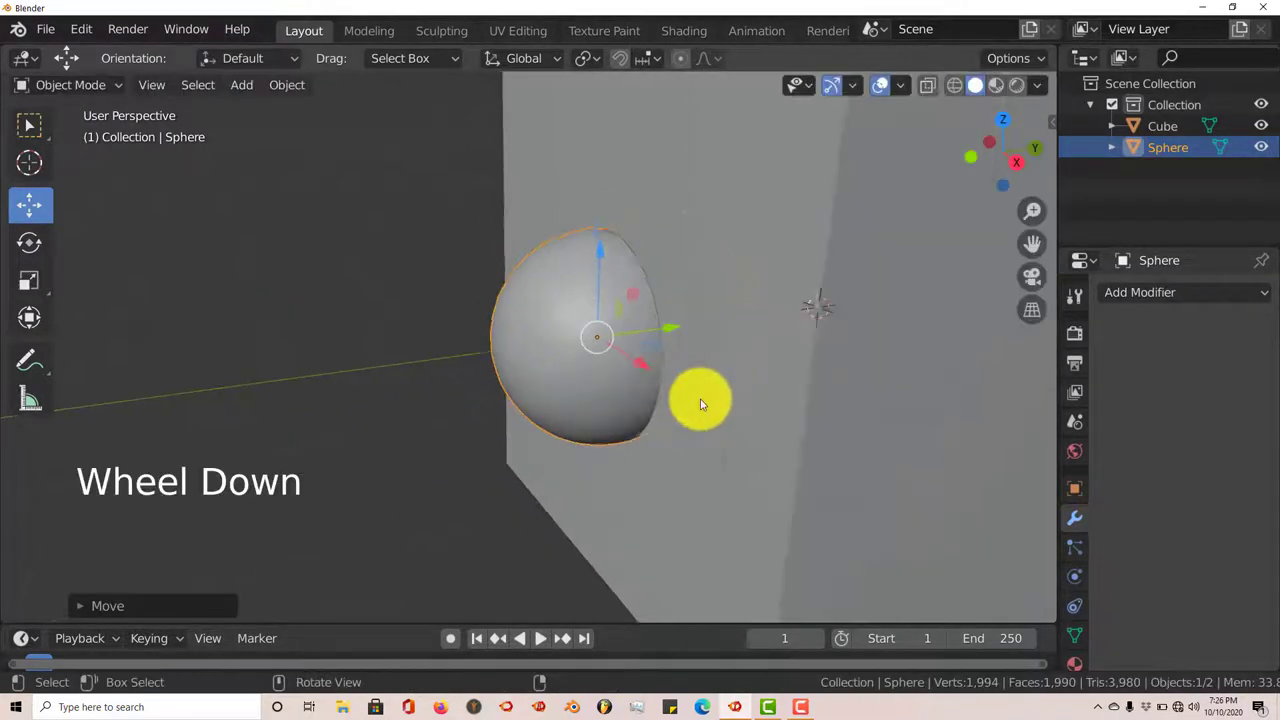
Step: Apply a Boolean modifier on the cube using the Sphere as the cutting object
click(731, 237)
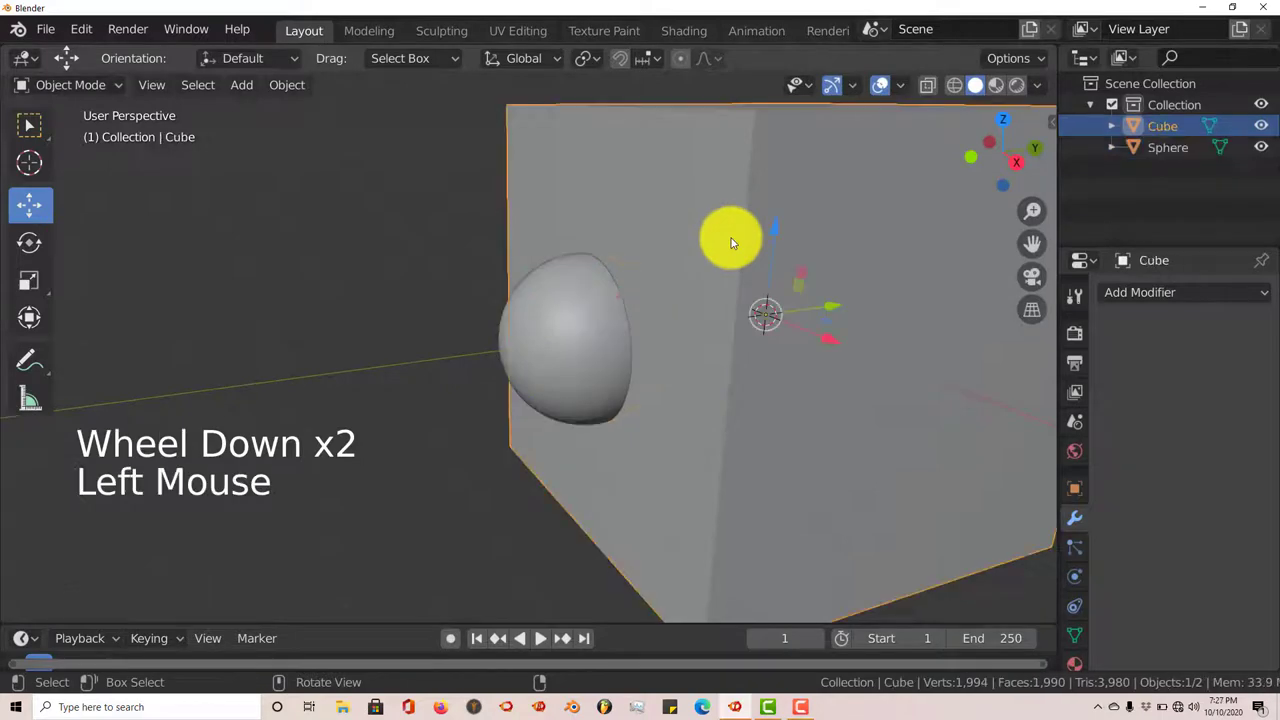
click(1170, 296)
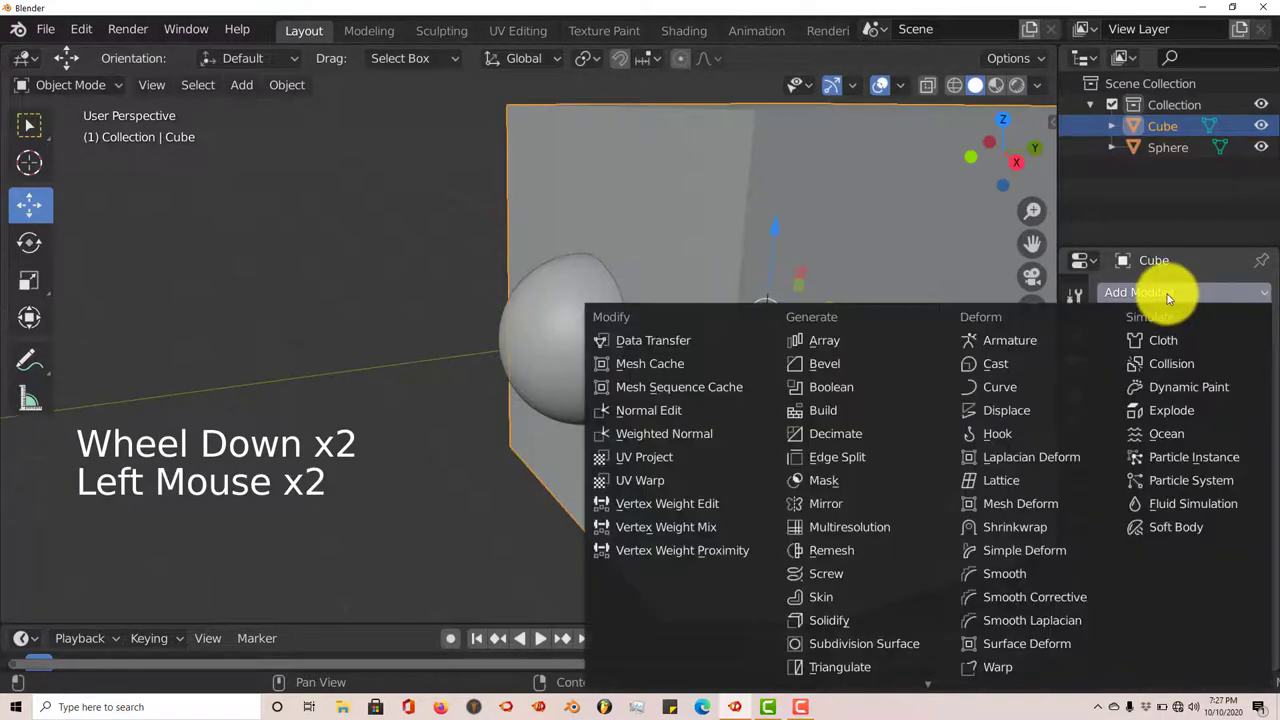
click(886, 390)
click(1257, 412)
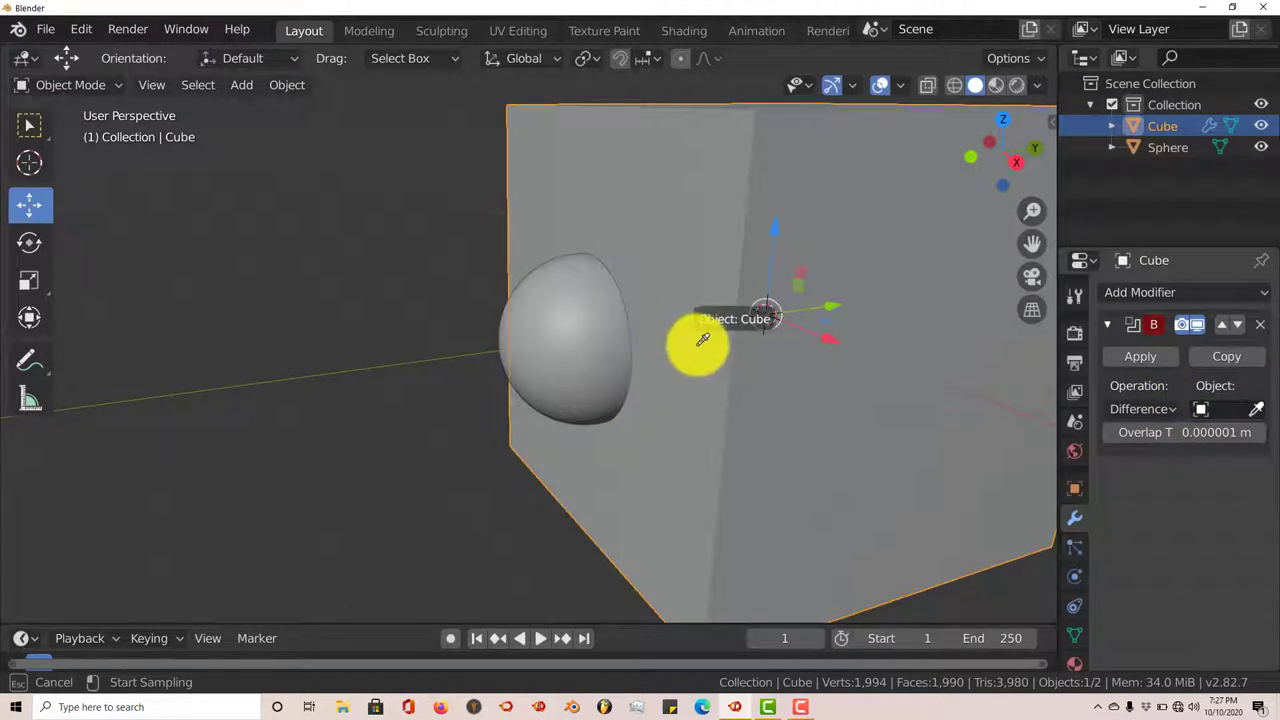
click(540, 303)
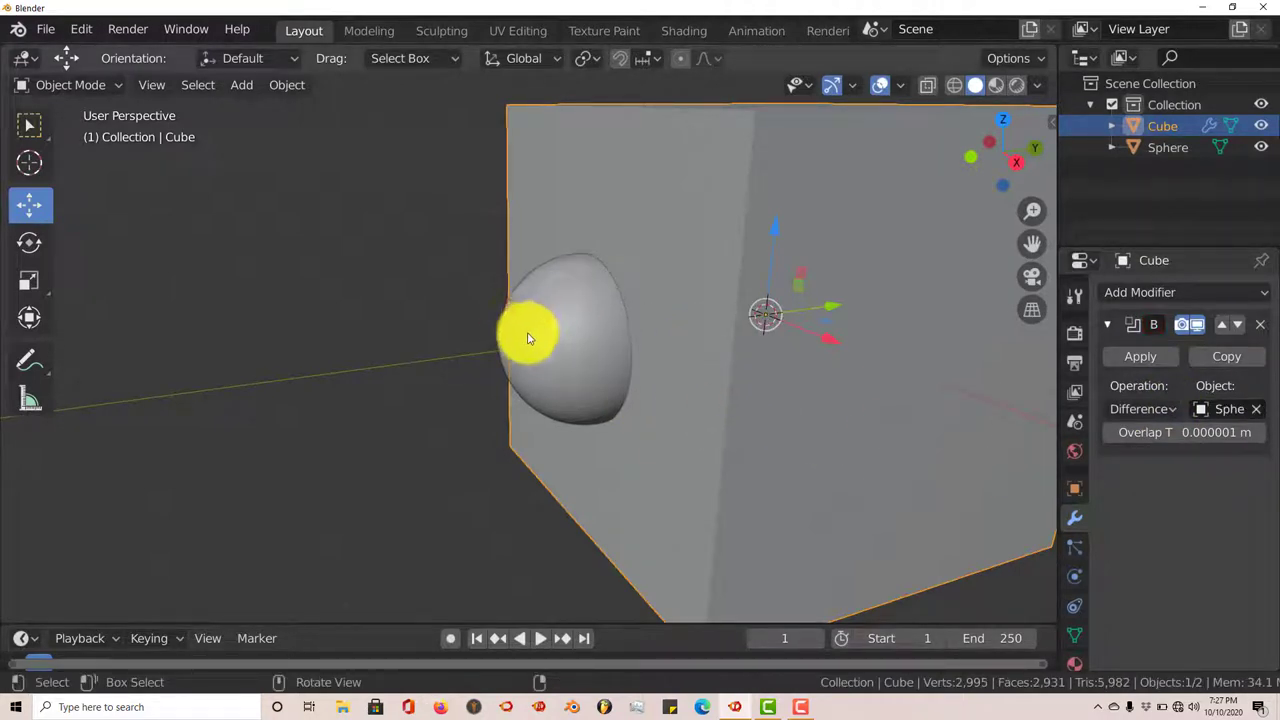
click(1130, 350)
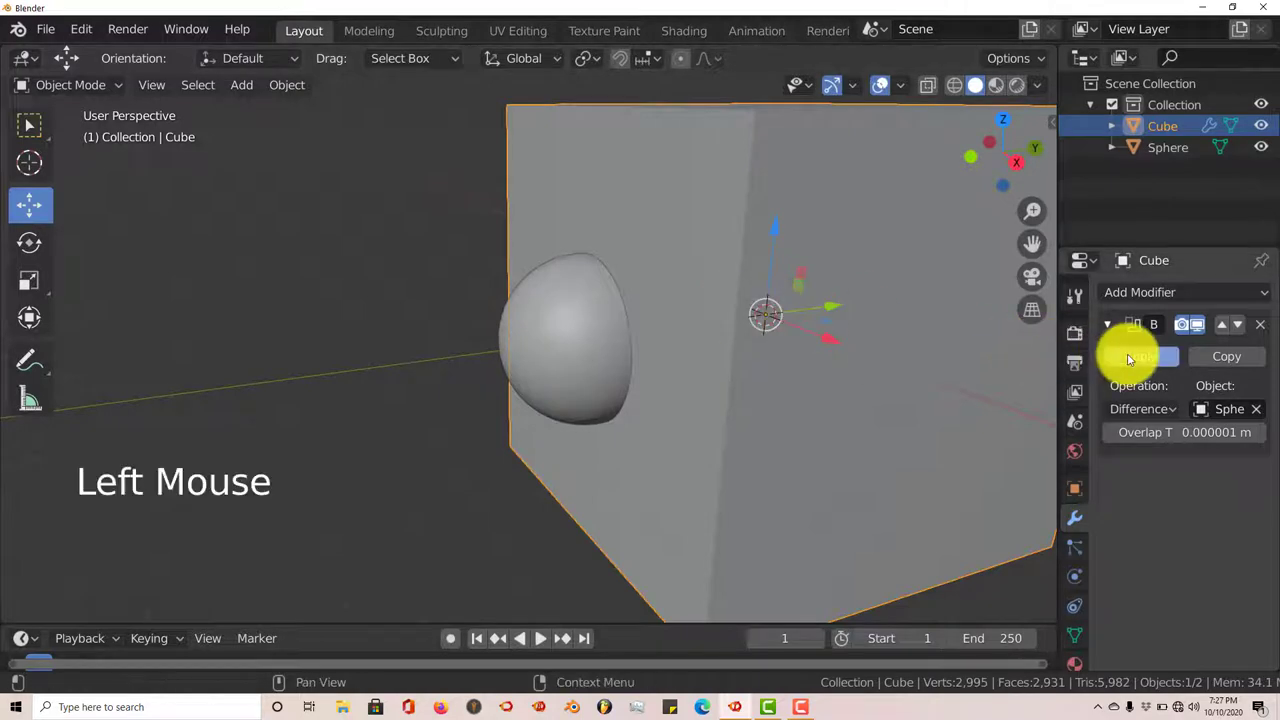
Step: Pull the sphere out to reveal the rounded hollow and start shrinking it
drag(831, 309, 866, 317)
click(589, 323)
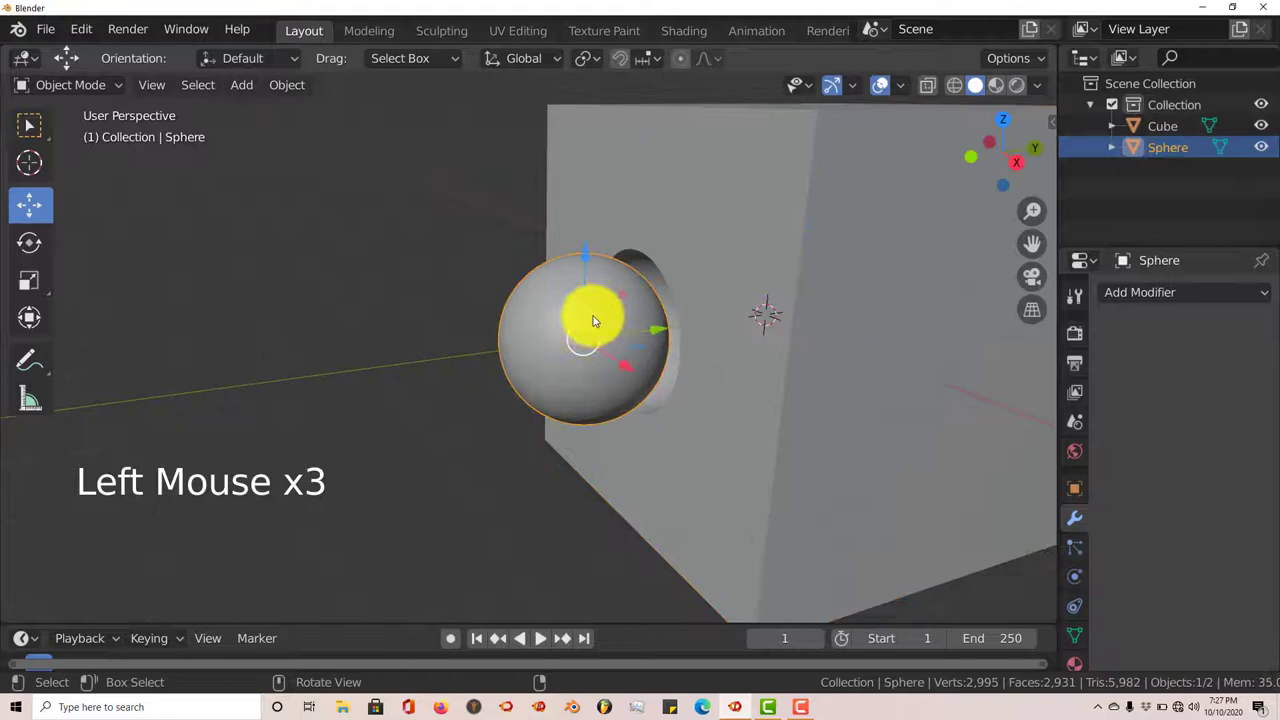
drag(651, 331, 370, 369)
scroll(647, 410, up, 2)
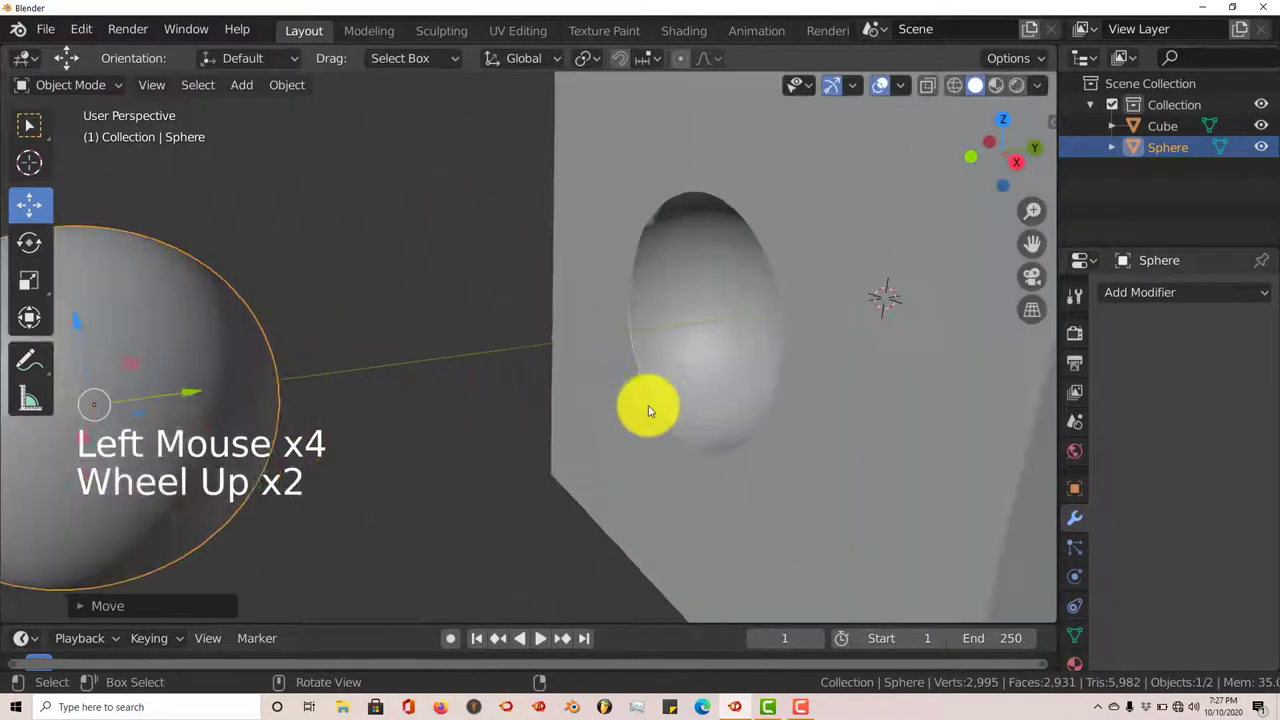
middle_drag(651, 409, 623, 434)
scroll(743, 294, down, 2)
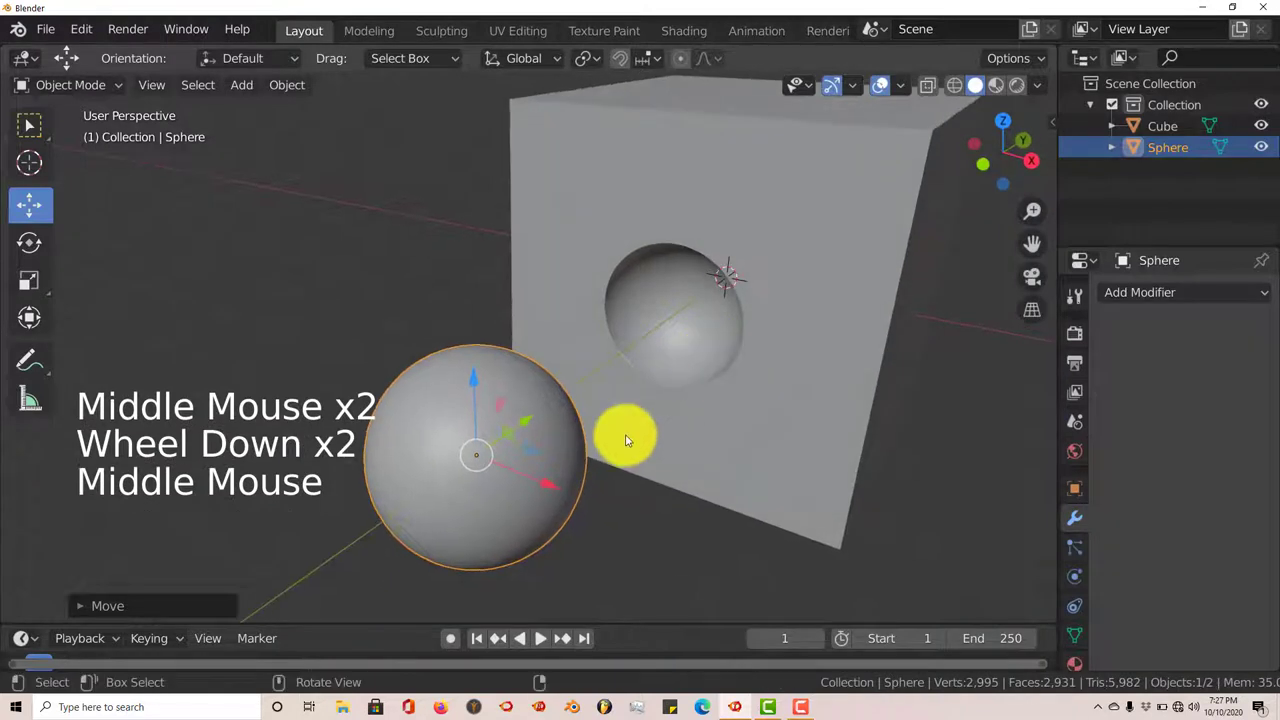
scroll(594, 481, down, 1)
key(s)
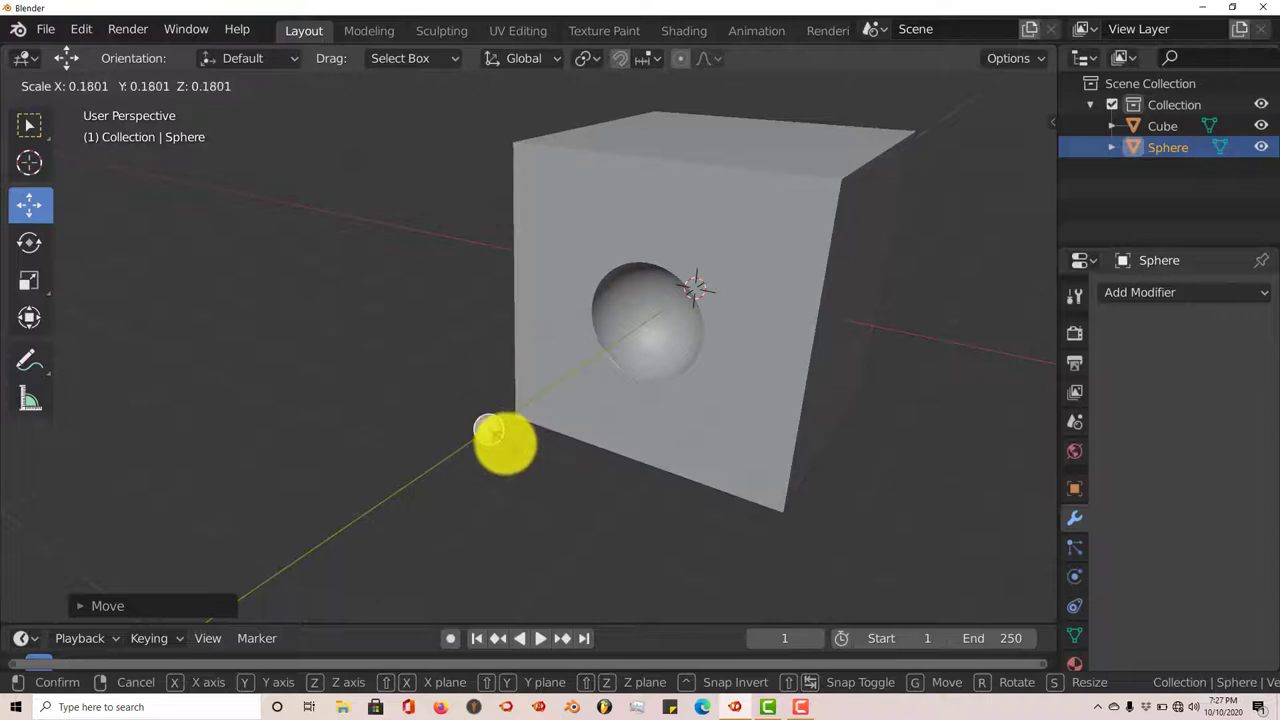
Step: Shrink the sphere to about 0.18 scale and place it at the cube's lower-right front corner
click(505, 442)
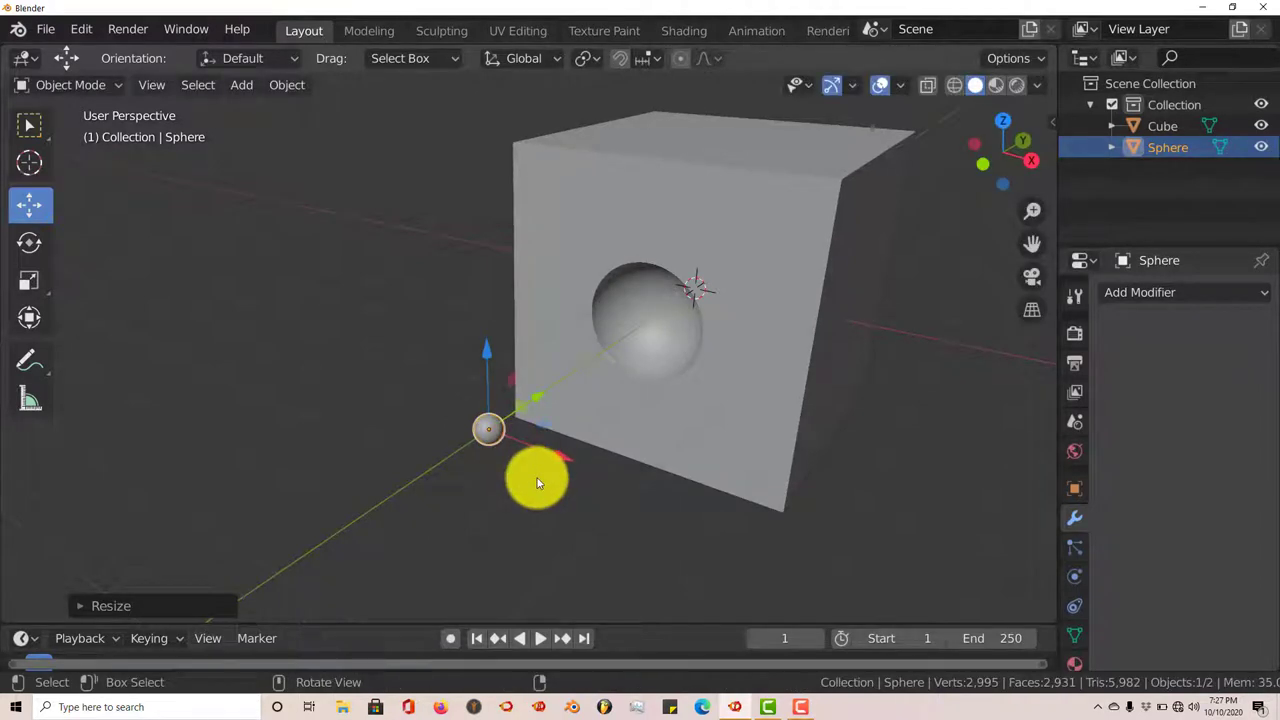
middle_drag(546, 488, 549, 497)
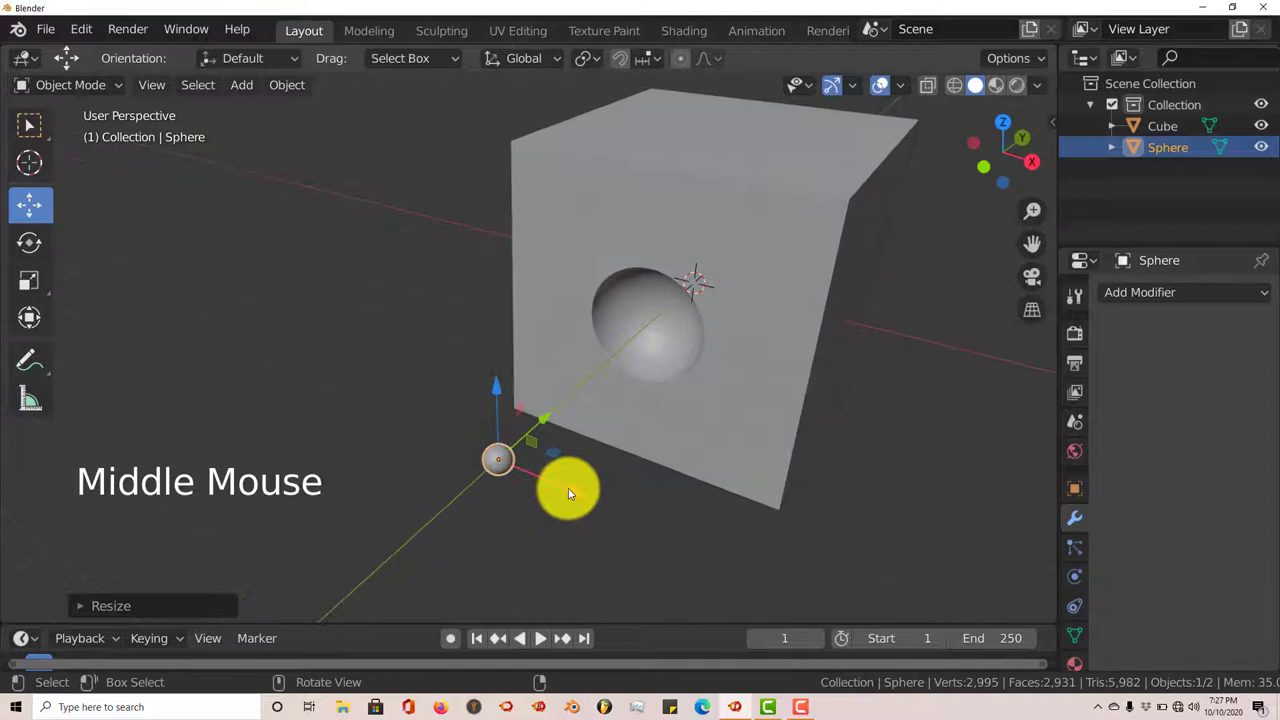
drag(568, 488, 715, 538)
middle_drag(715, 538, 674, 540)
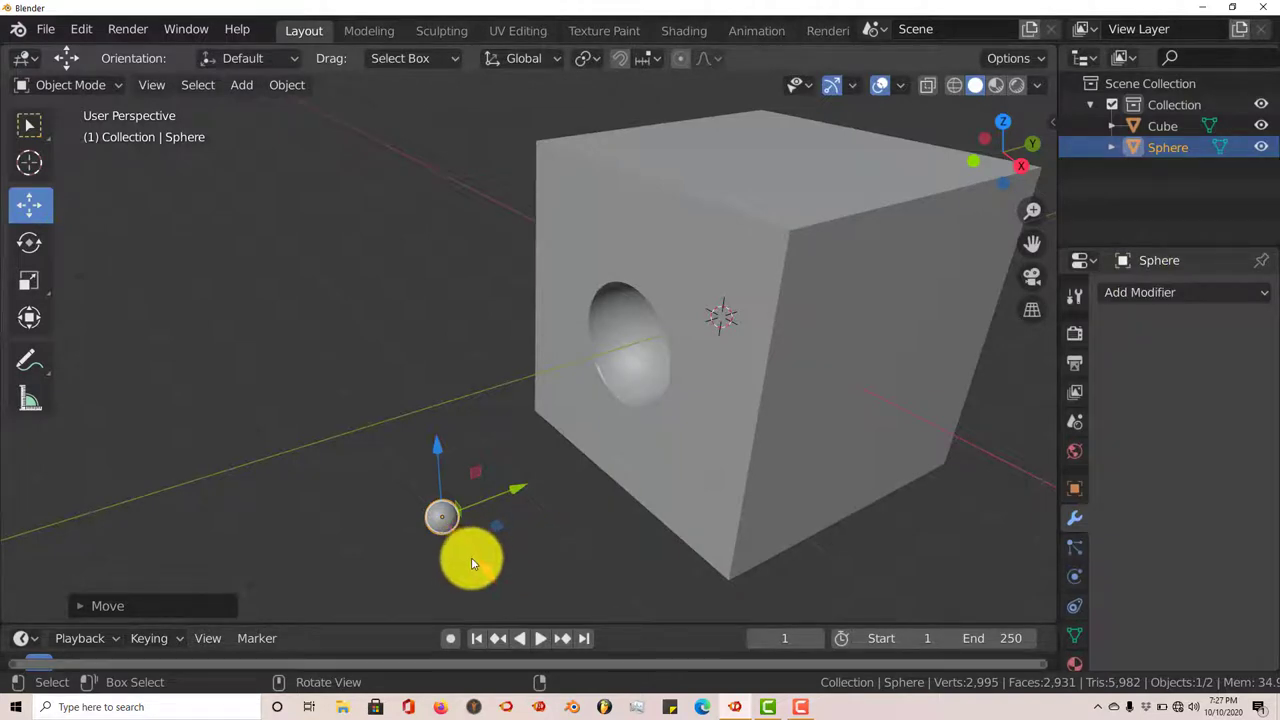
drag(471, 557, 485, 567)
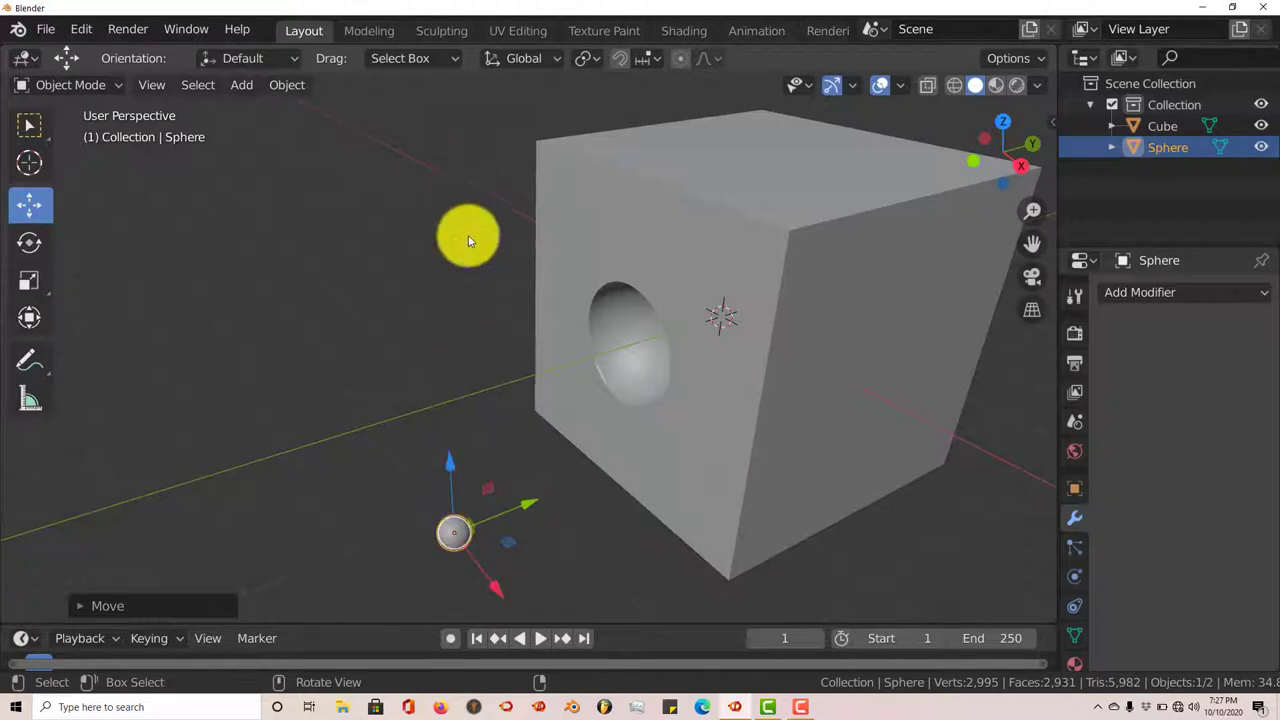
key(KP_1)
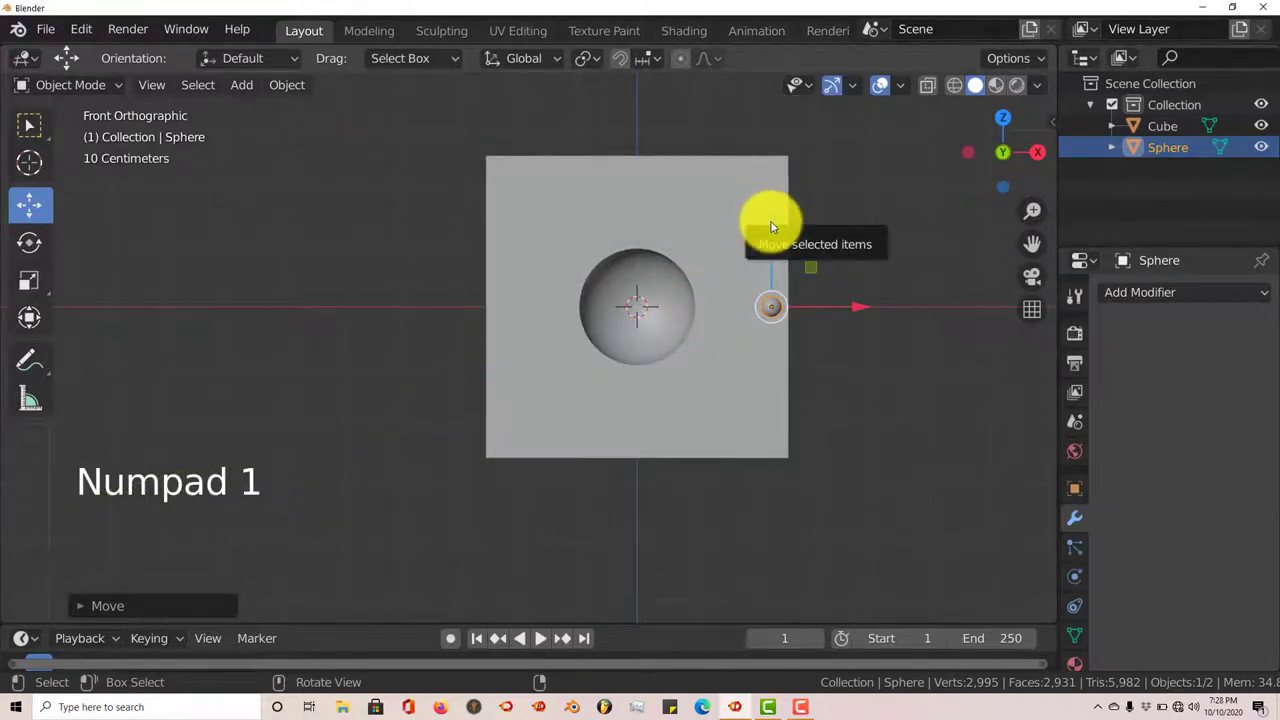
drag(769, 223, 762, 358)
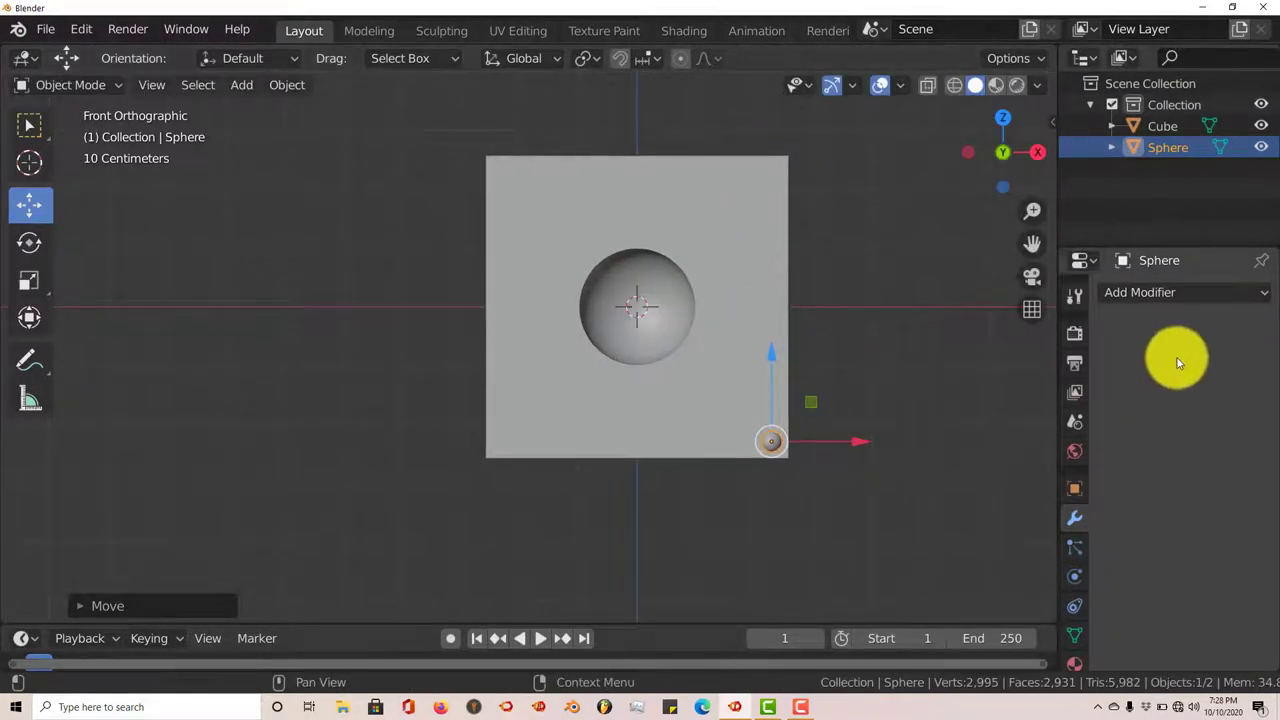
click(1171, 293)
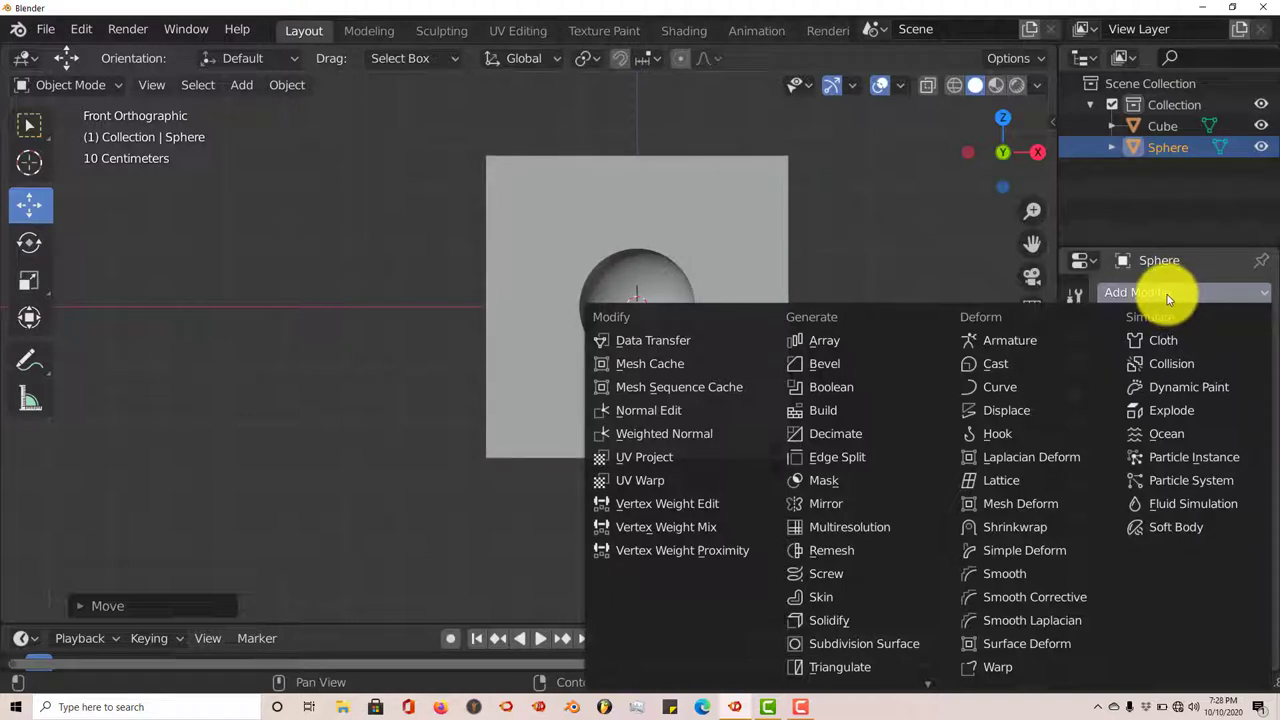
Step: Add an Array modifier with relative Z offset 0.9 and constant Z offset 0.47 m
click(855, 340)
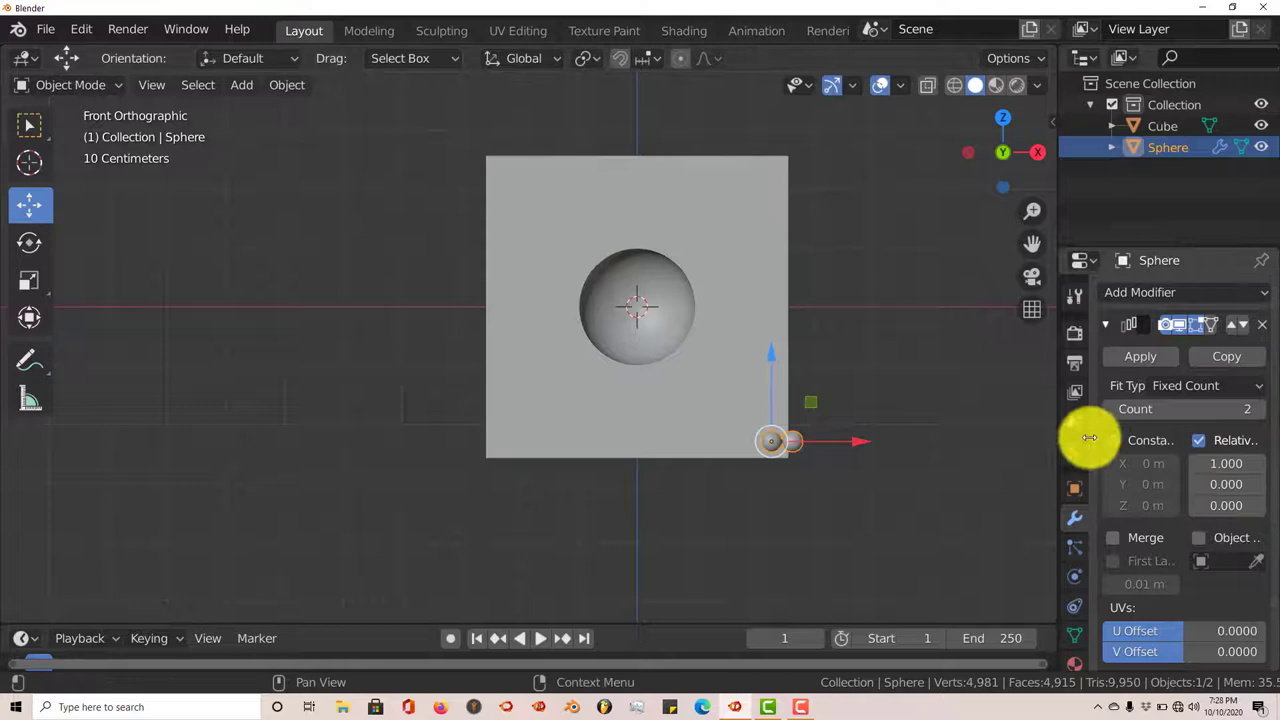
drag(1088, 437, 966, 440)
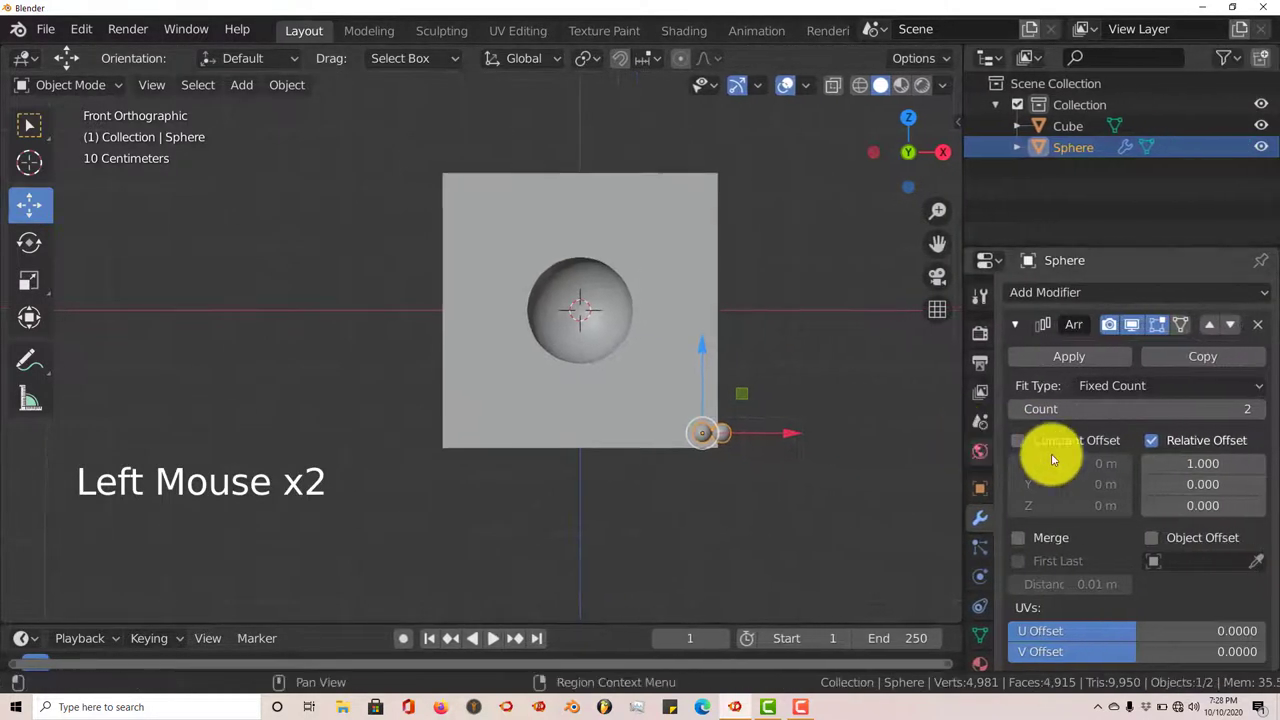
click(1197, 462)
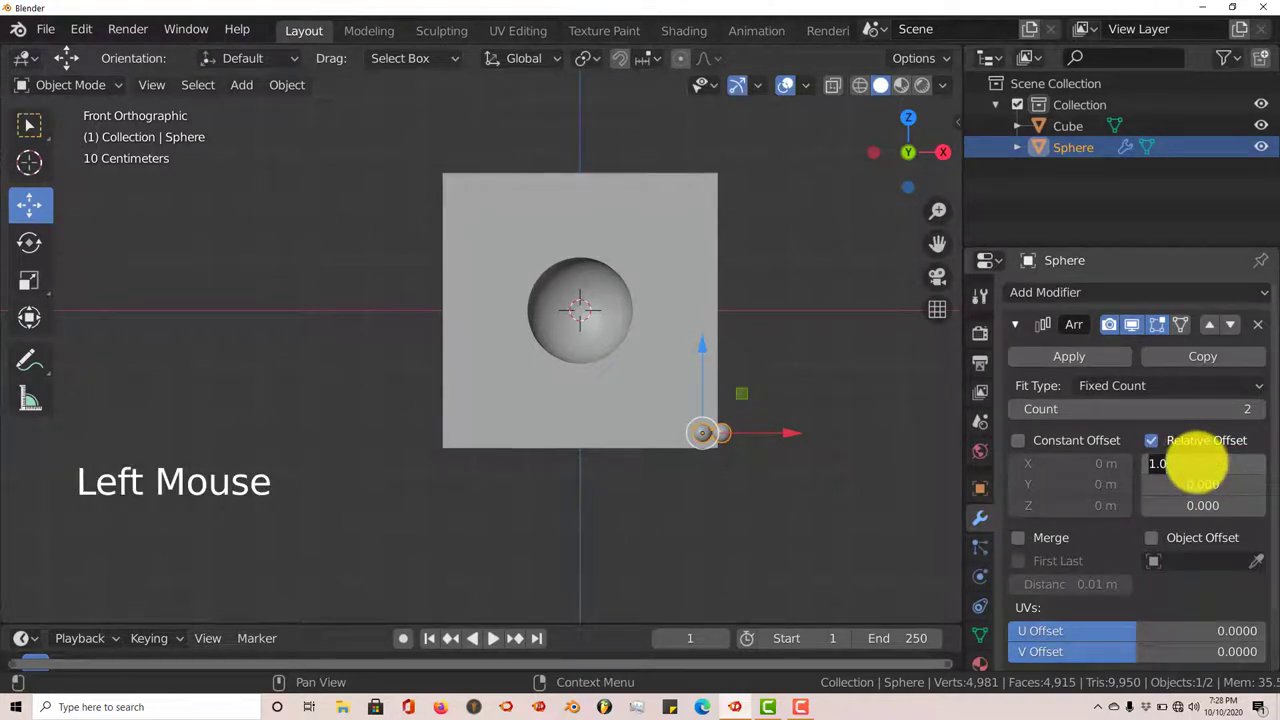
click(1207, 508)
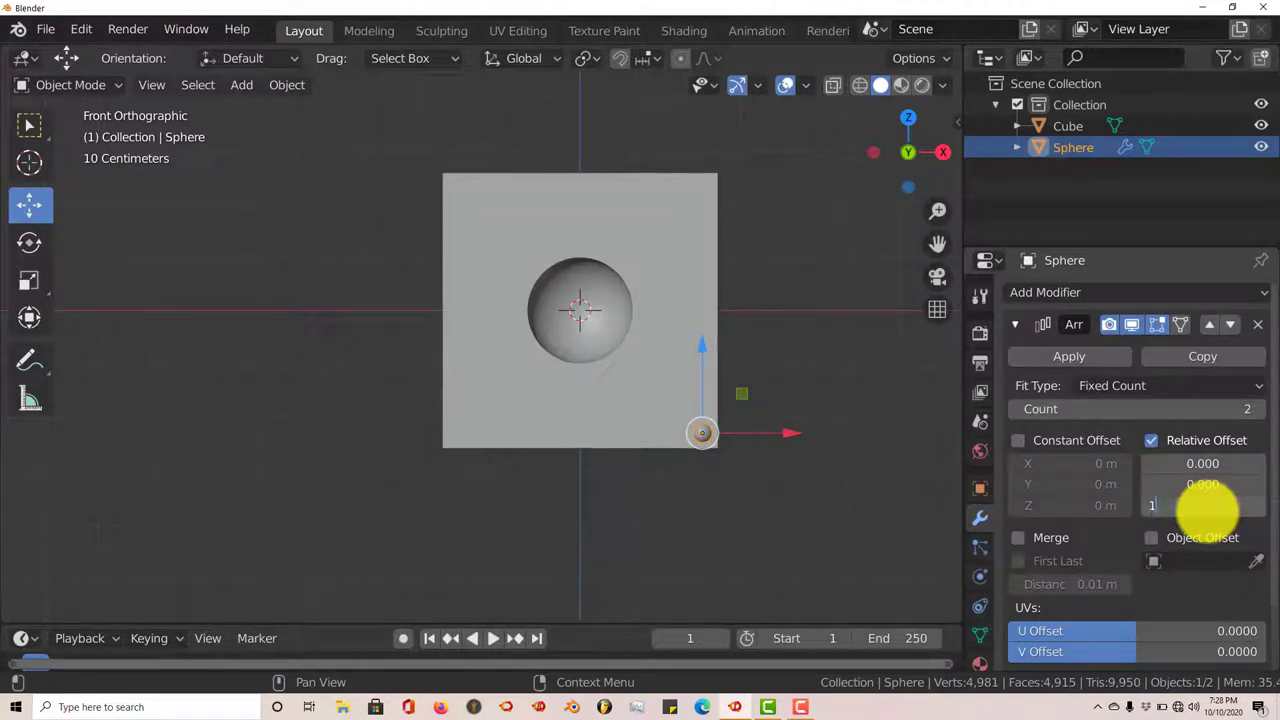
text(1)
key(Return)
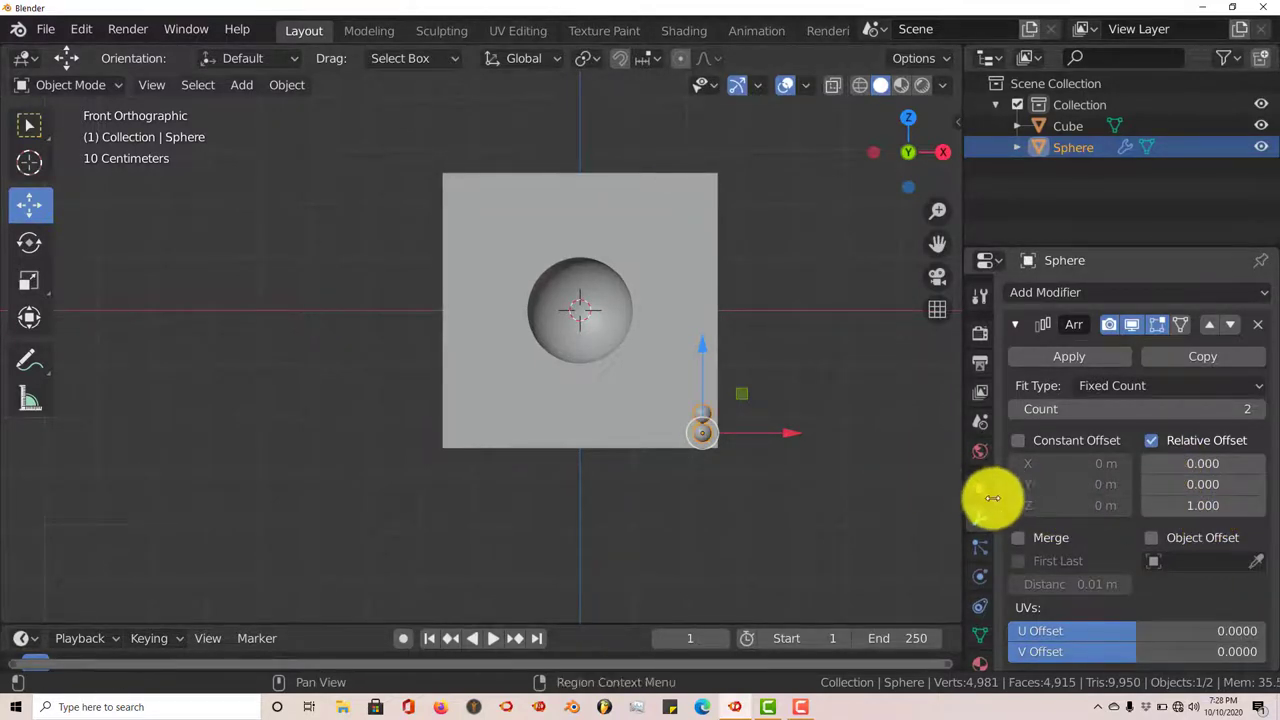
scroll(714, 449, up, 2)
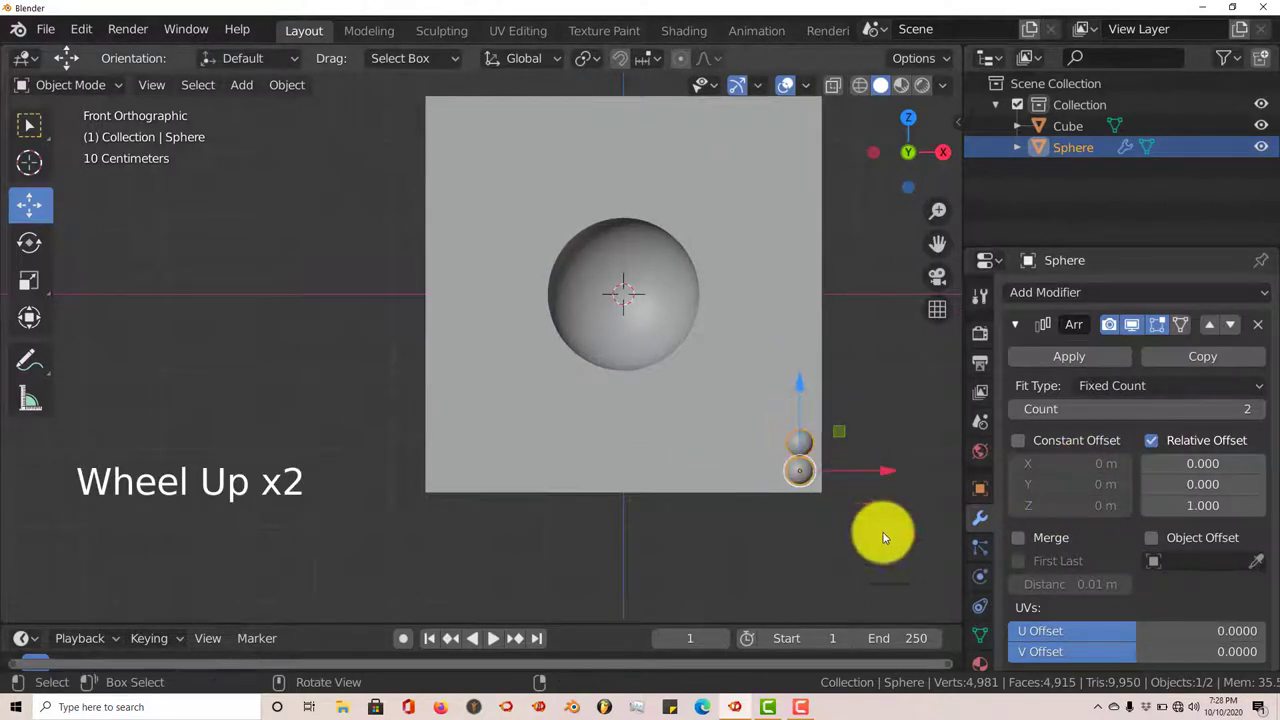
click(1018, 441)
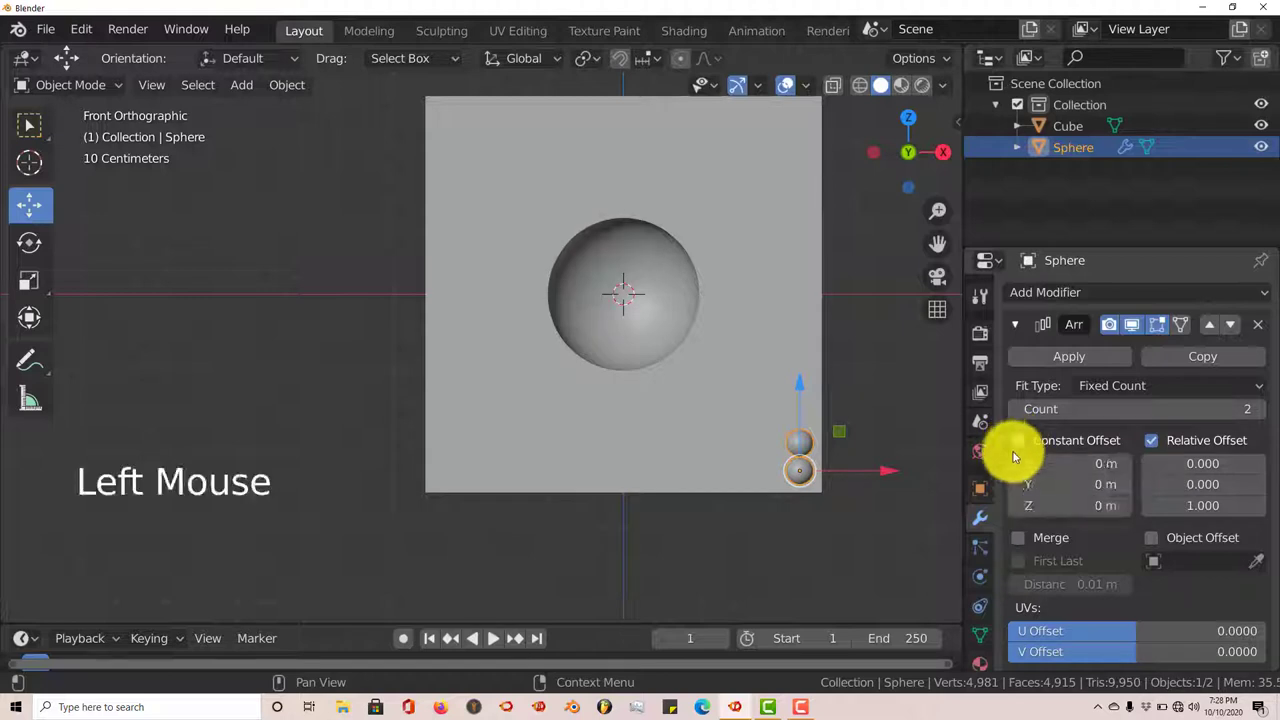
double_click(1122, 506)
click(1122, 506)
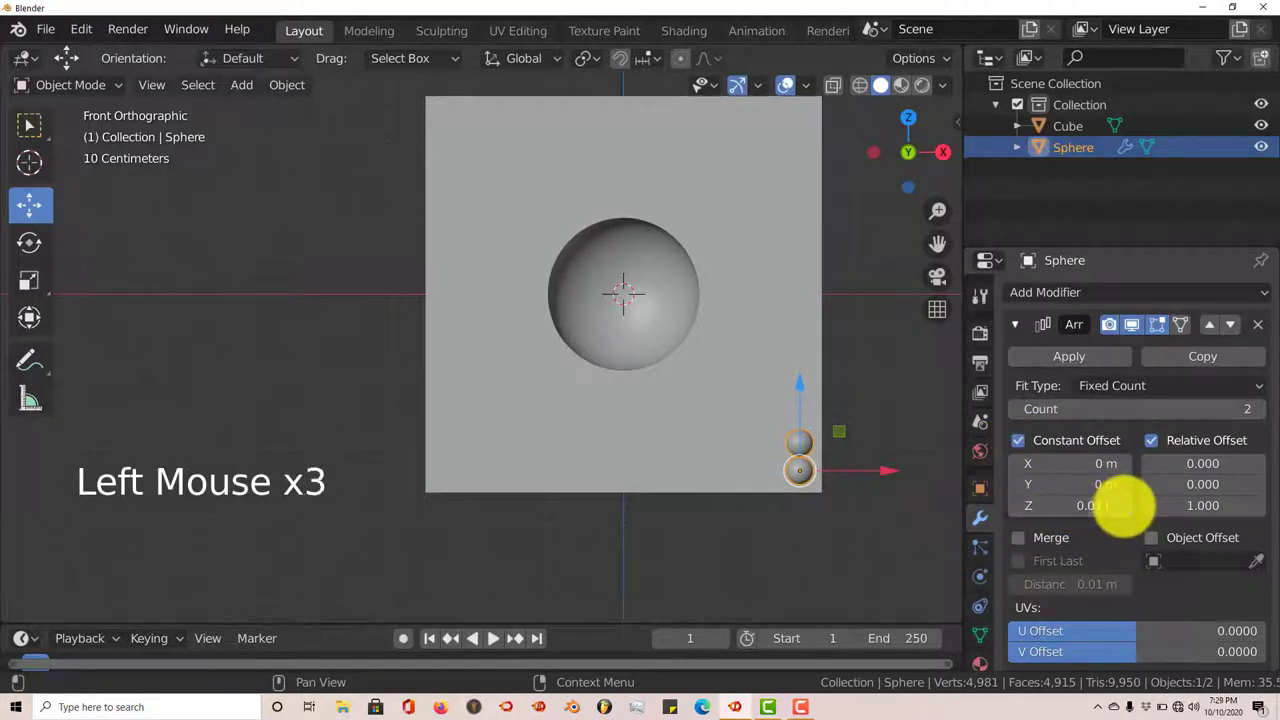
click(1124, 508)
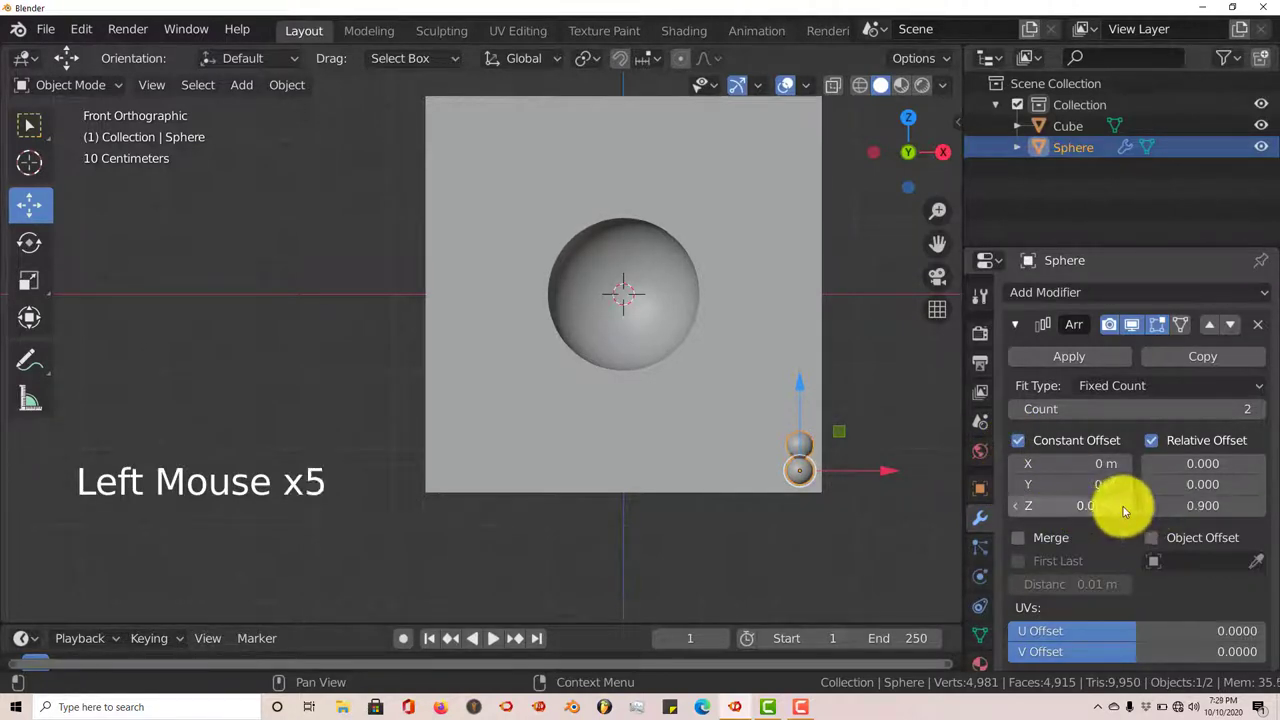
click(1110, 506)
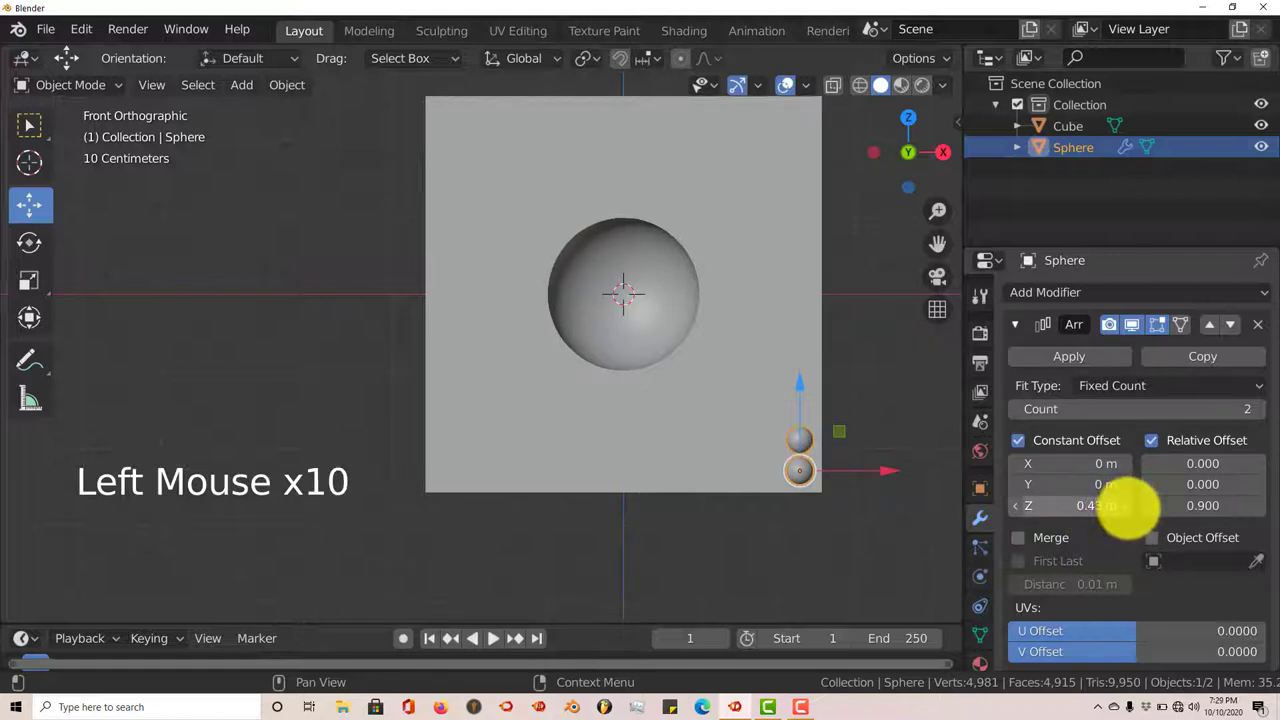
drag(1127, 507, 1138, 507)
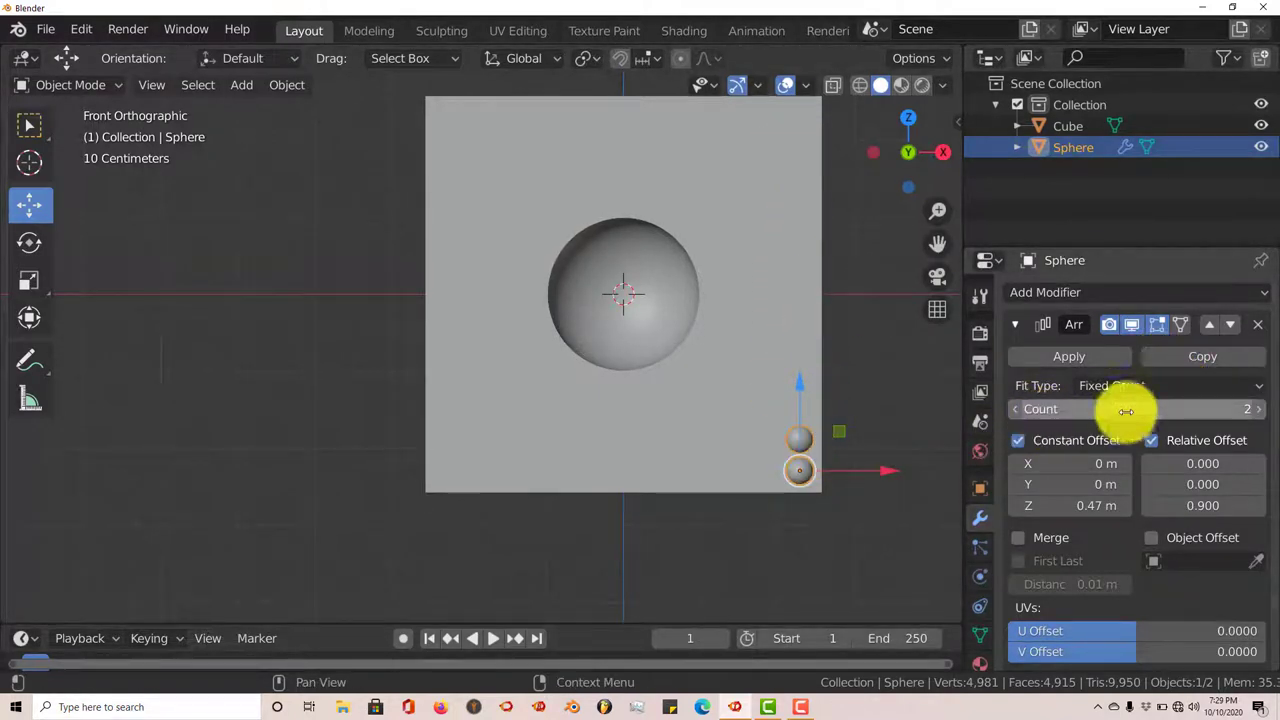
Step: Raise the array count to 12 spheres
click(1260, 418)
click(1260, 418)
click(1260, 418)
click(1260, 418)
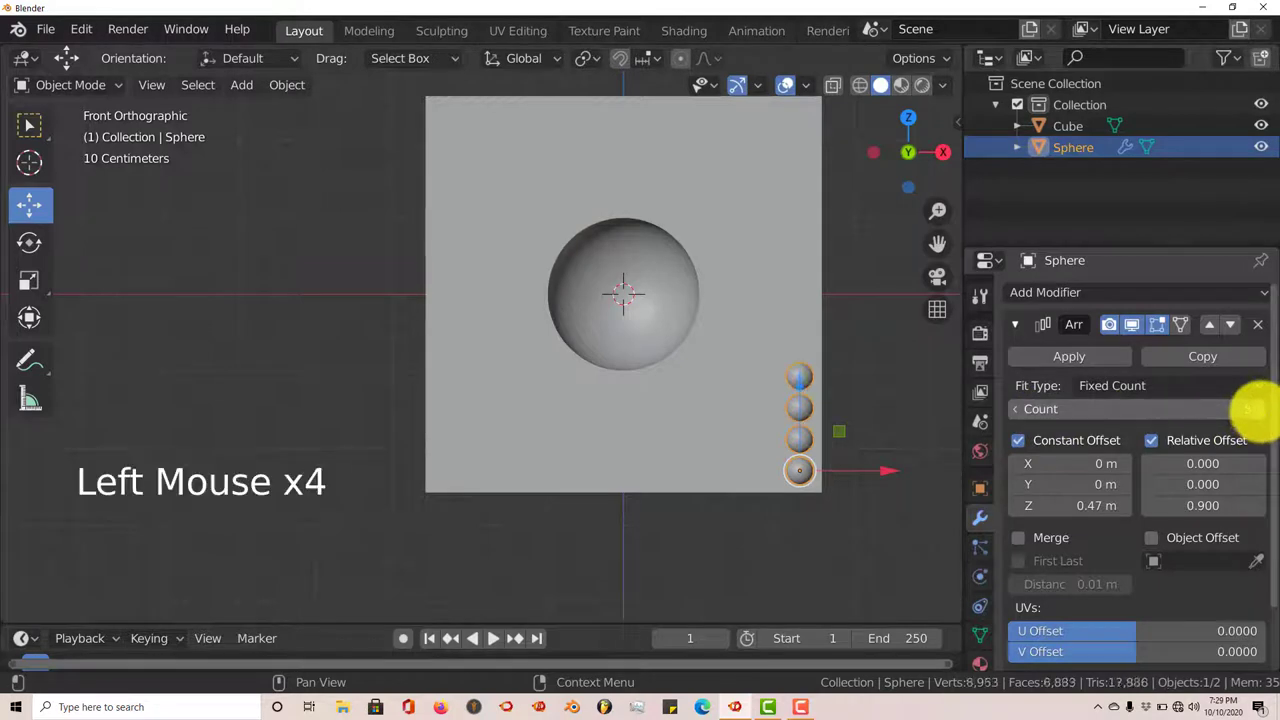
click(1261, 414)
click(1261, 414)
click(1260, 416)
click(1260, 416)
click(1260, 416)
click(1260, 416)
click(1260, 416)
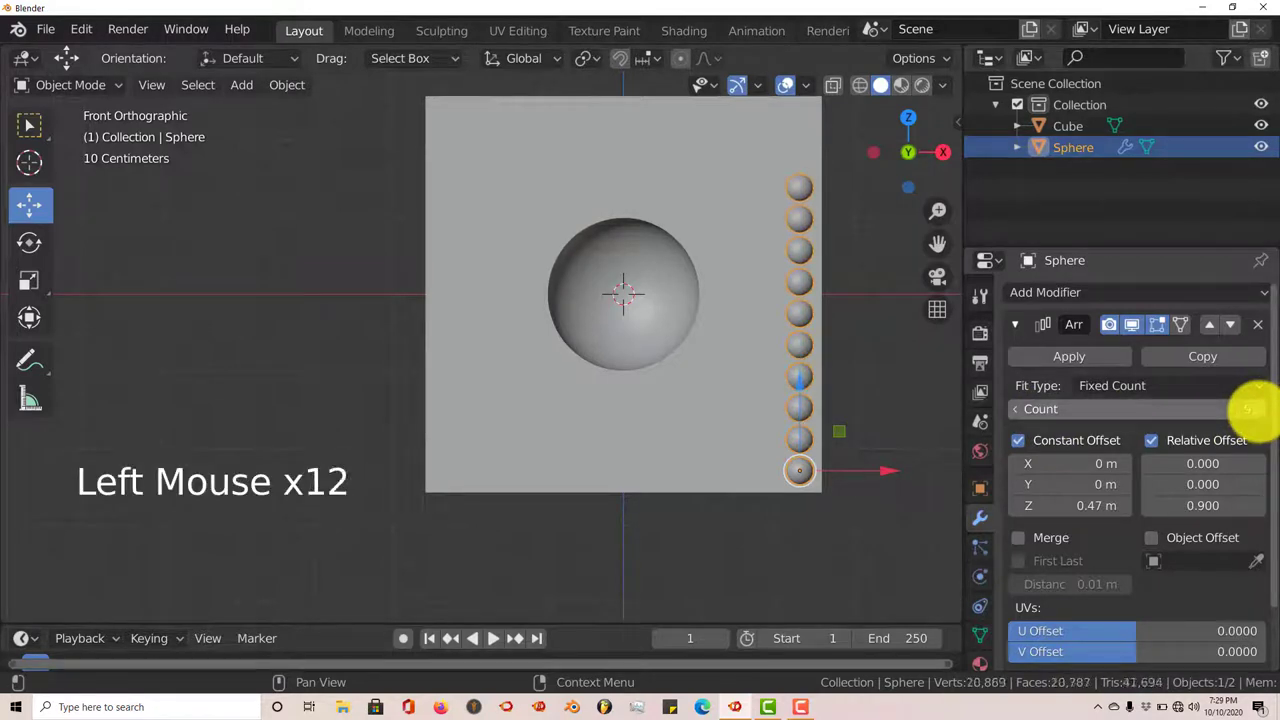
click(1260, 416)
click(1260, 416)
scroll(830, 441, down, 1)
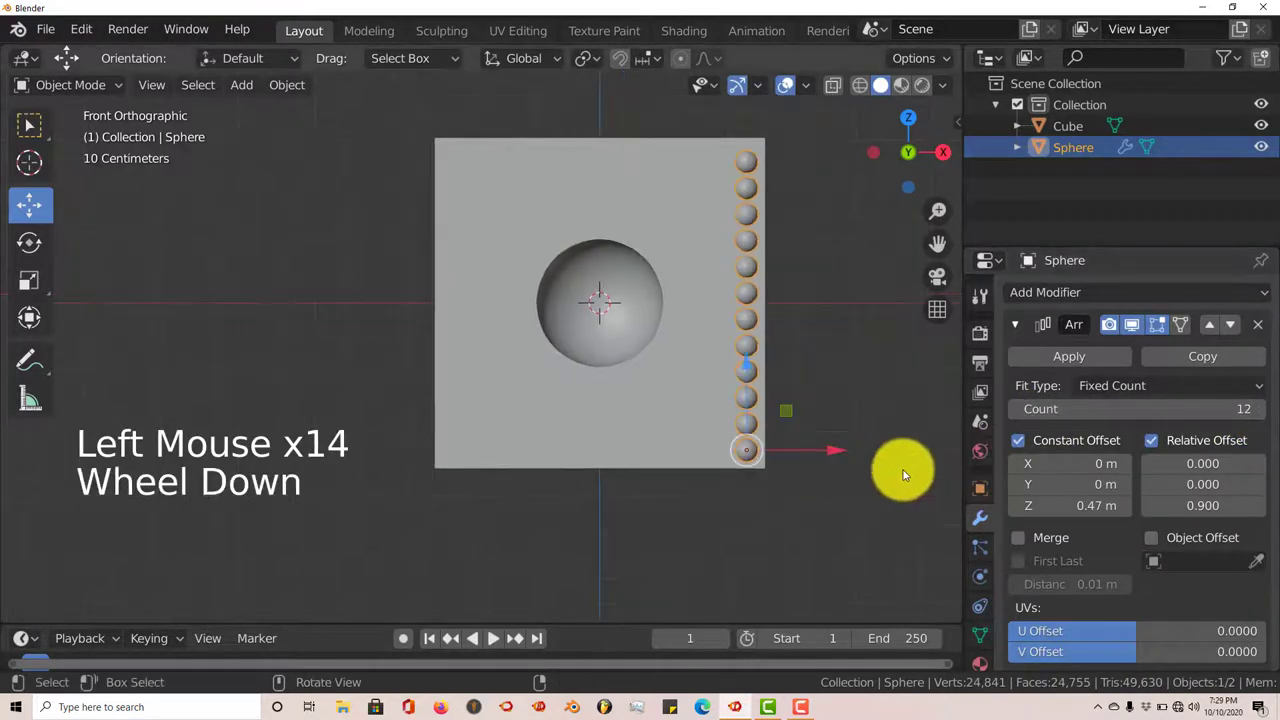
Step: Apply the Array and slide the sphere column along Y onto the cube's front-right edge
click(1050, 360)
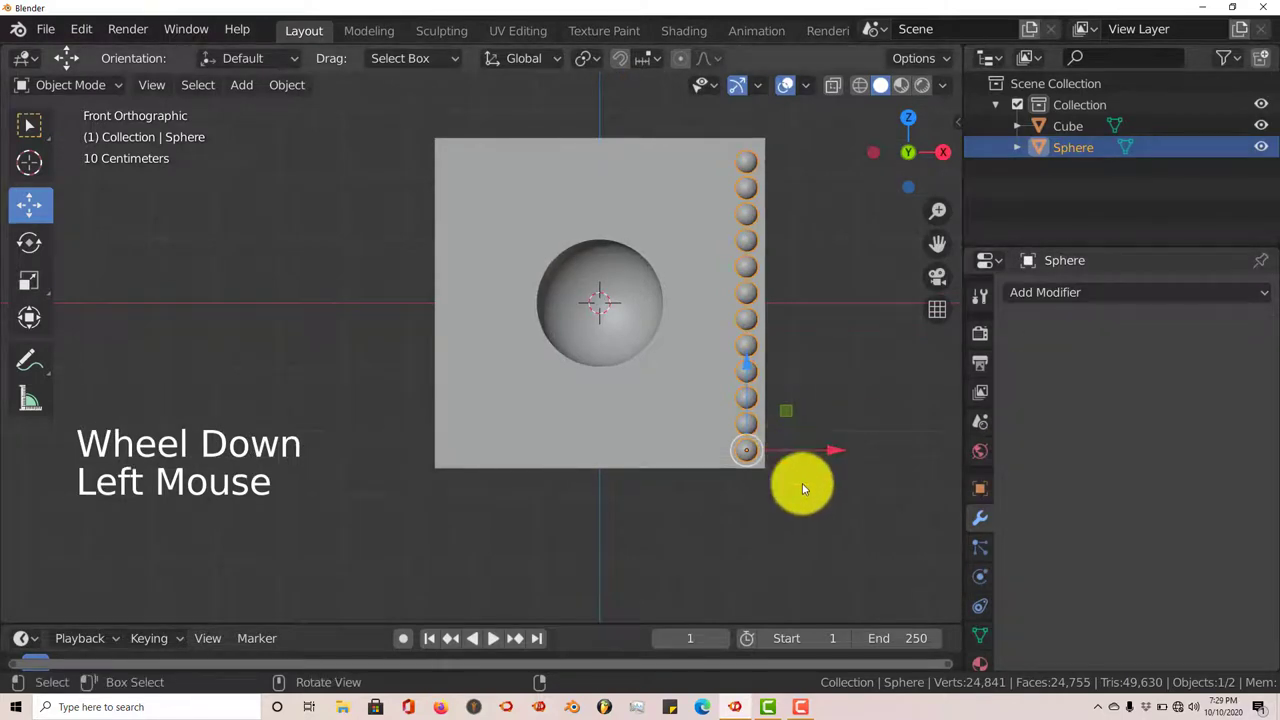
middle_drag(776, 312, 409, 331)
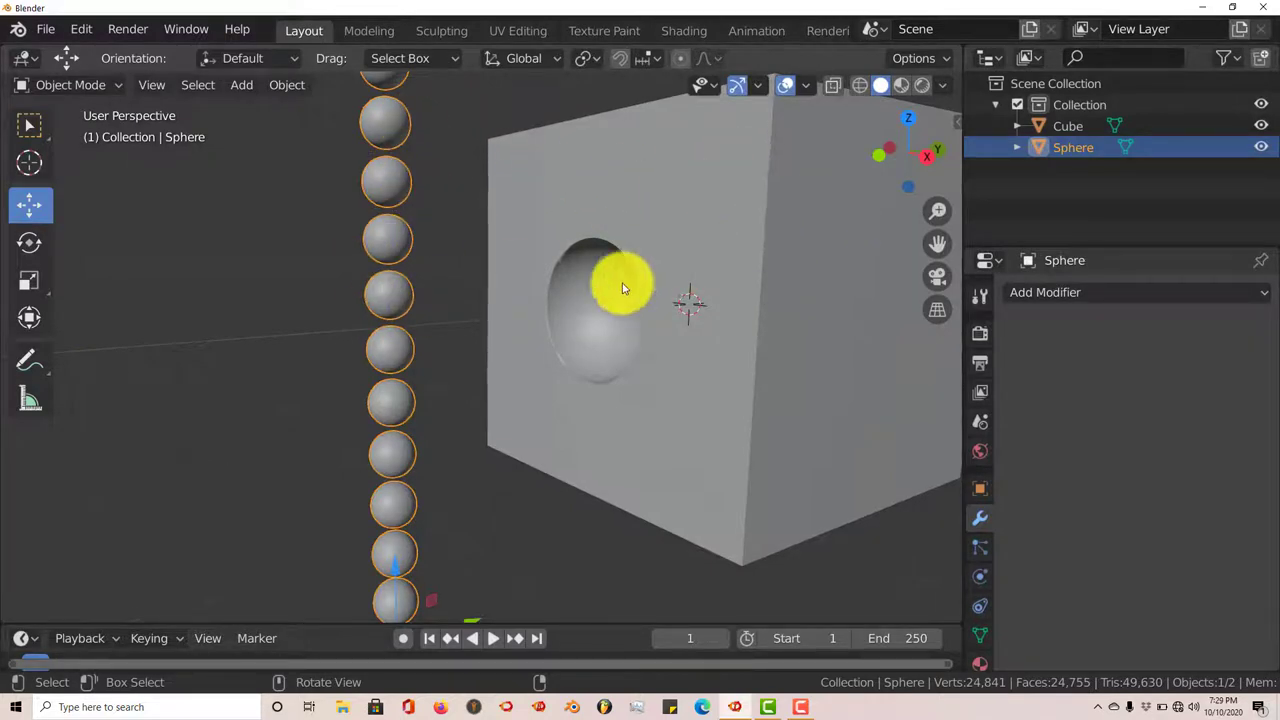
scroll(572, 400, down, 3)
drag(513, 458, 655, 435)
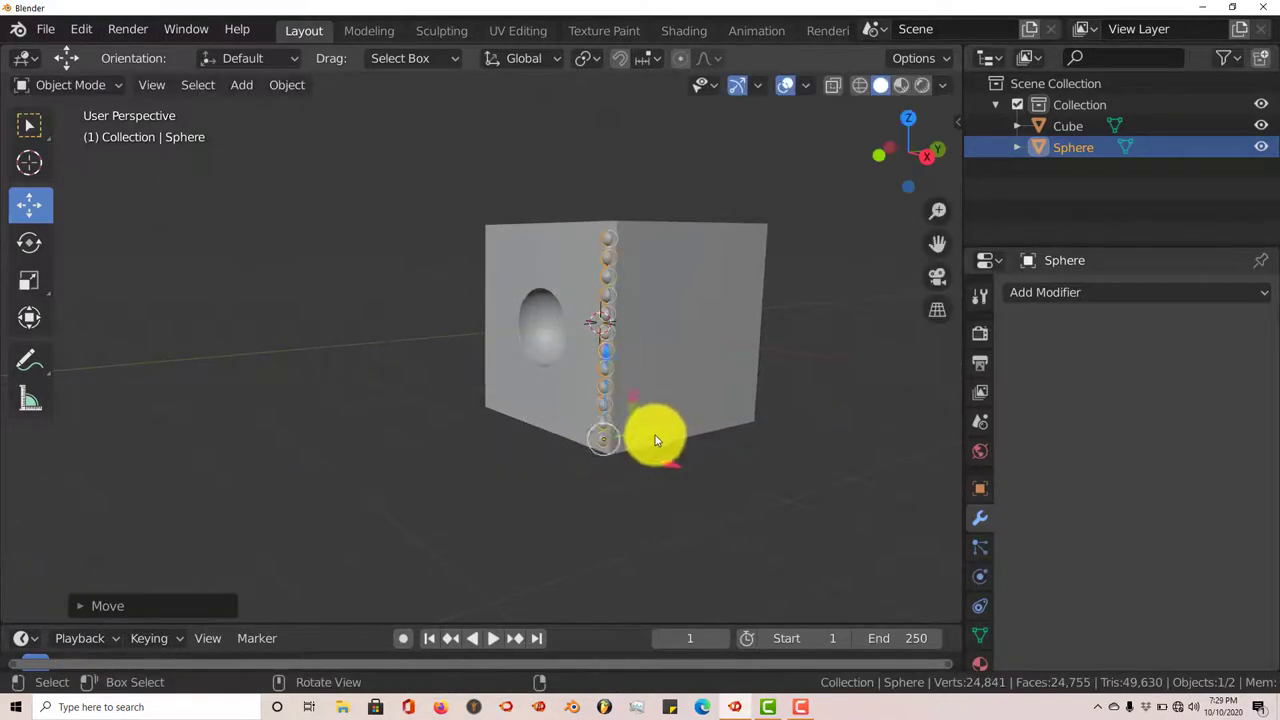
scroll(658, 436, up, 3)
key(KP_1)
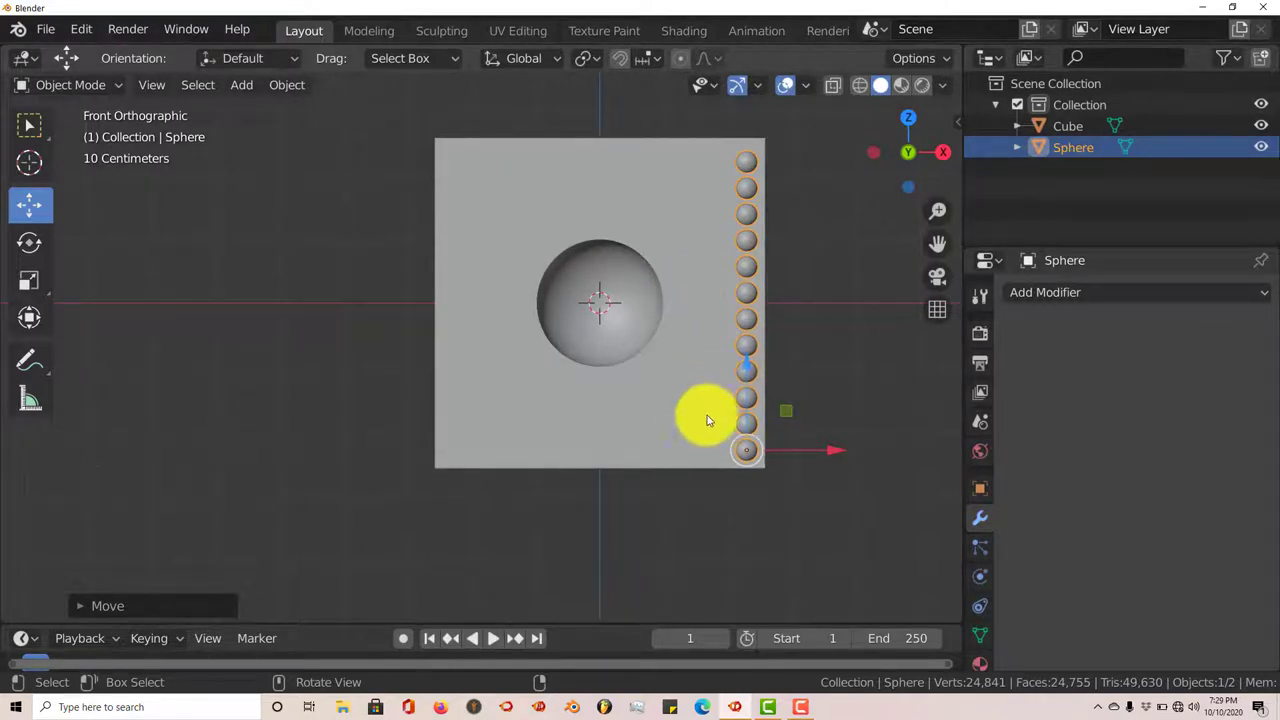
Step: Add a Boolean Difference modifier to the cube with the Sphere column as cutter and apply it
click(655, 165)
click(1047, 293)
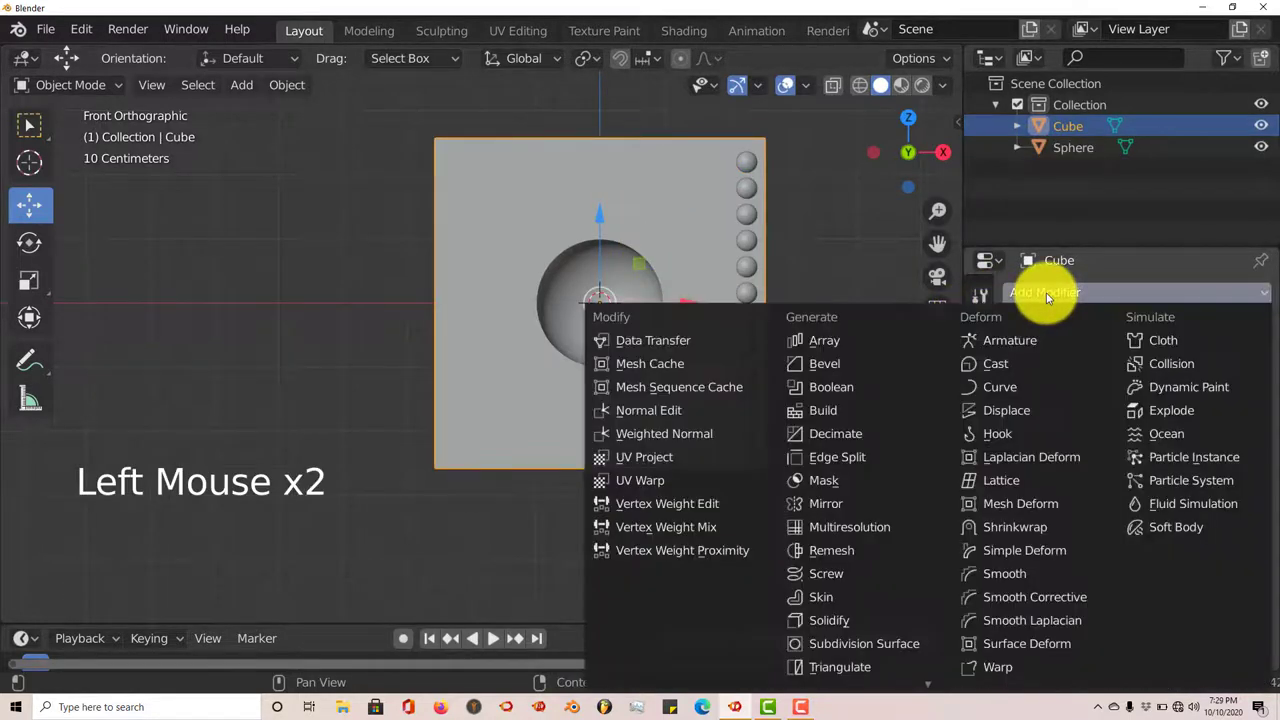
click(852, 387)
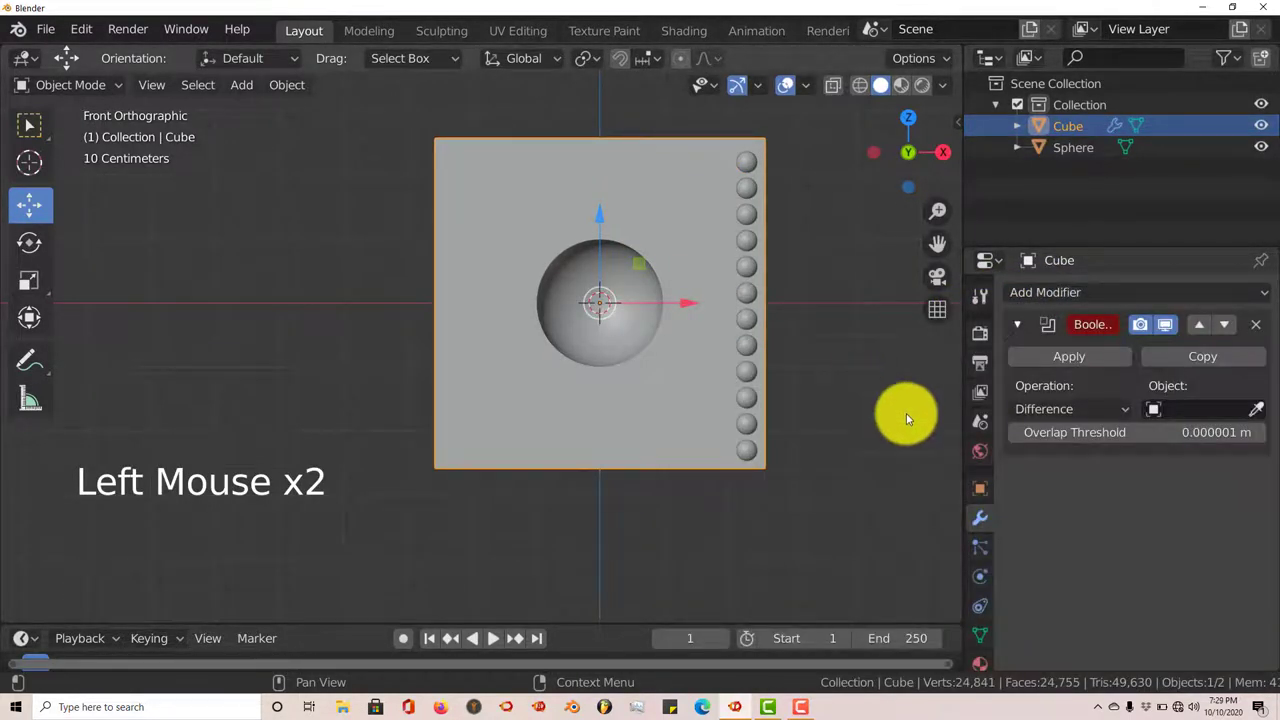
click(1258, 410)
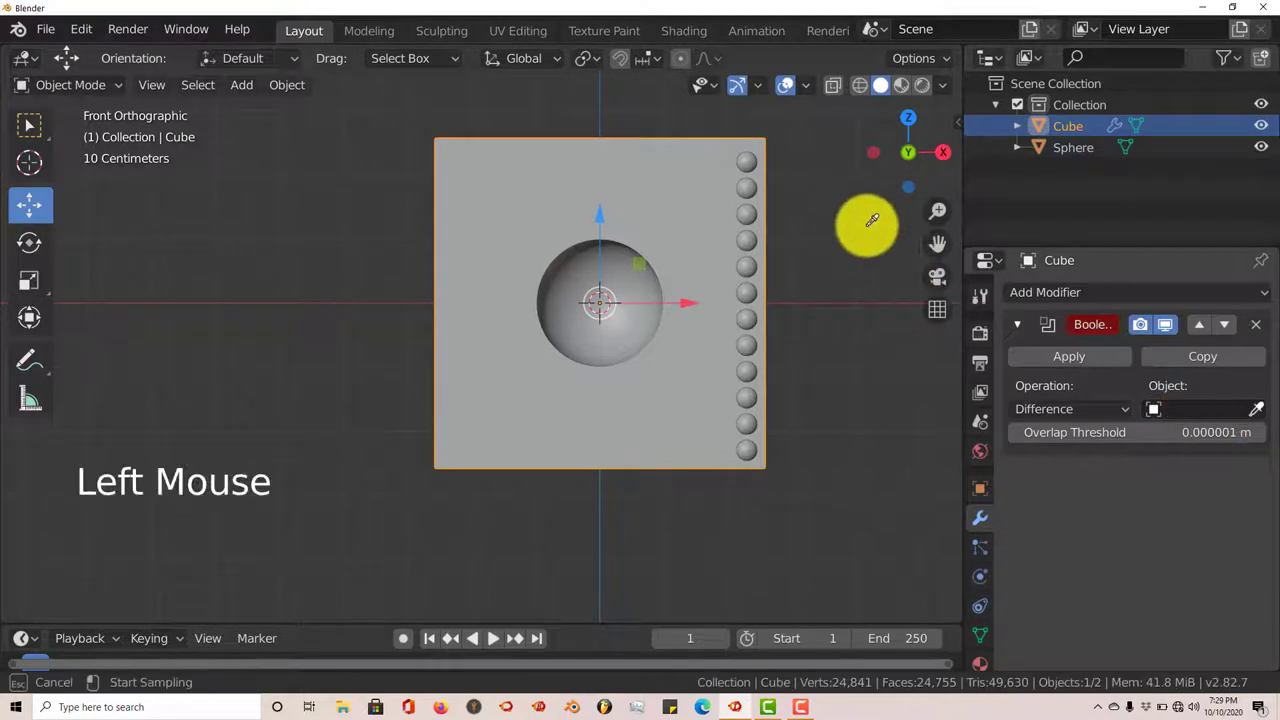
click(757, 153)
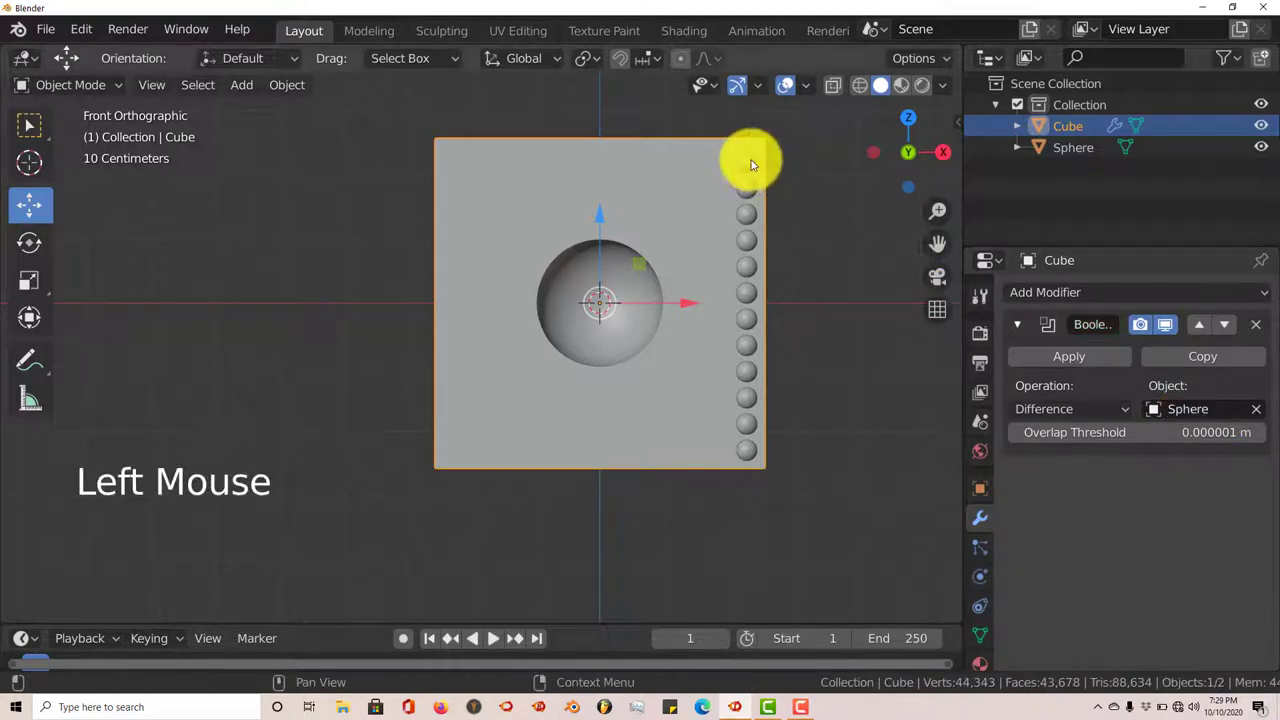
click(1050, 356)
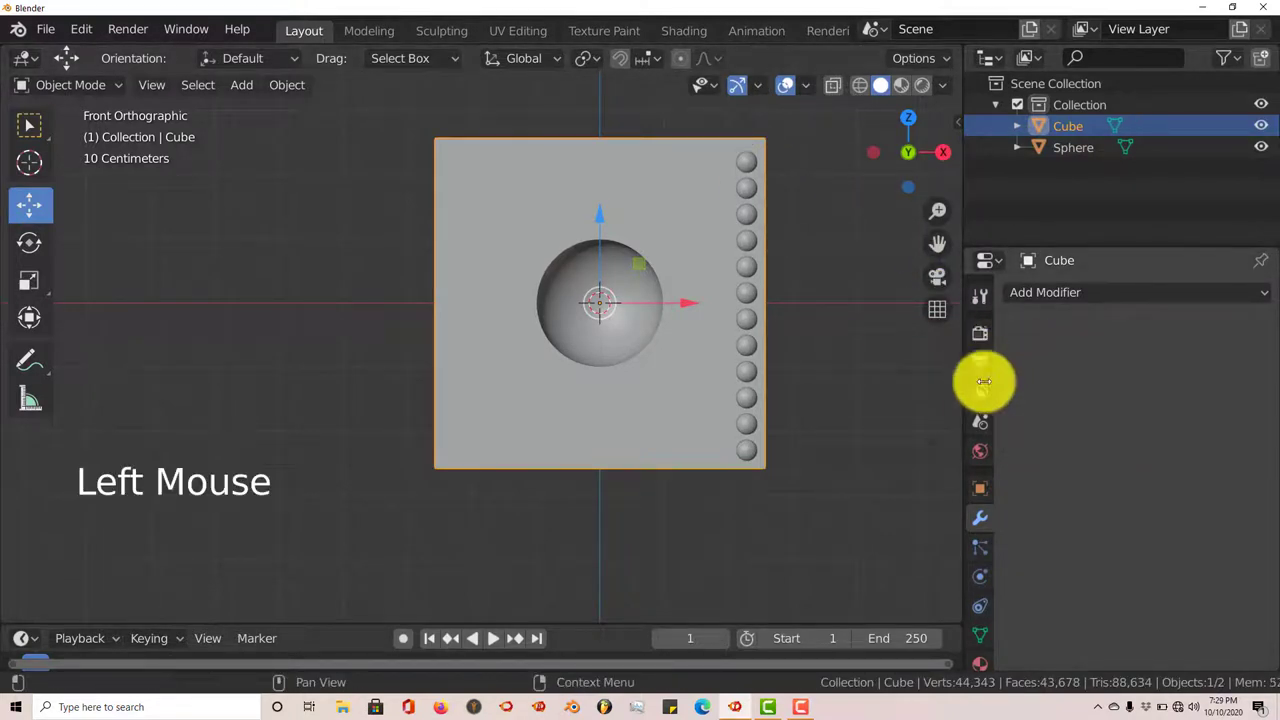
Step: Slide the small-sphere column left, away from the cube's right side
click(752, 330)
middle_drag(803, 374, 743, 491)
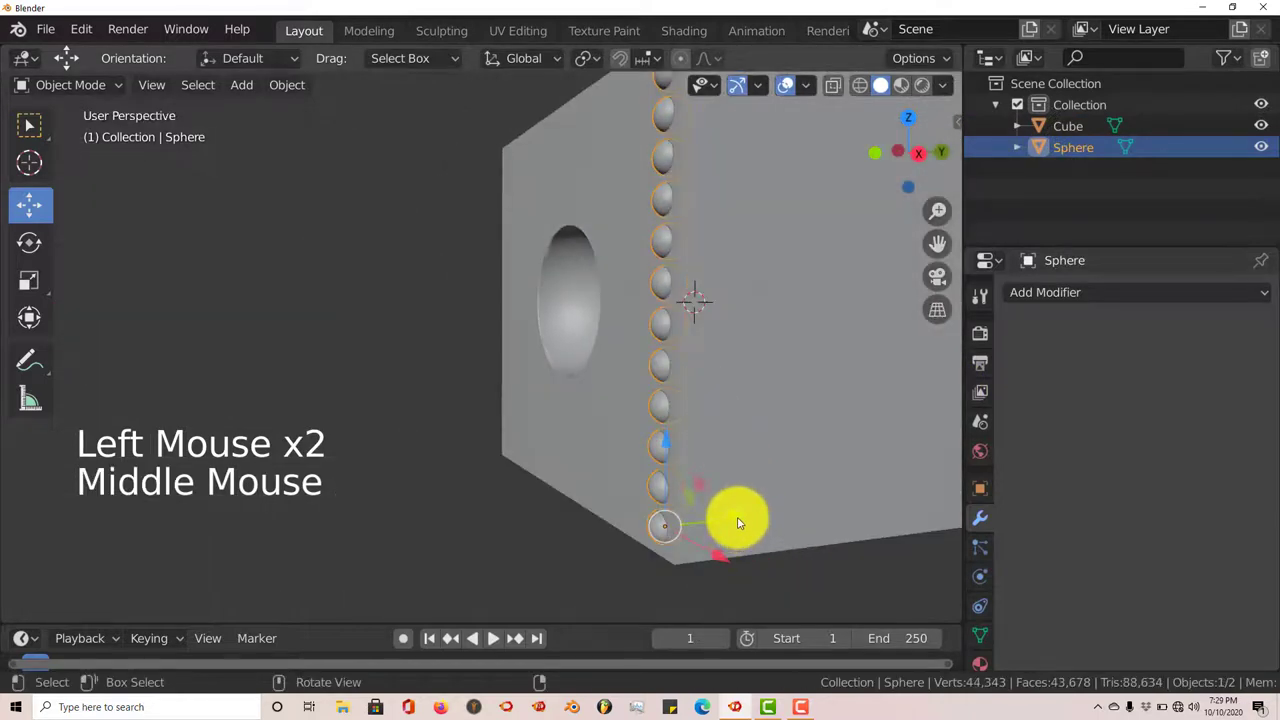
drag(737, 517, 530, 538)
scroll(698, 422, down, 1)
Step: Orbit and zoom around the cube to inspect the row of holes on its right side
middle_drag(700, 424, 748, 396)
middle_drag(733, 288, 723, 243)
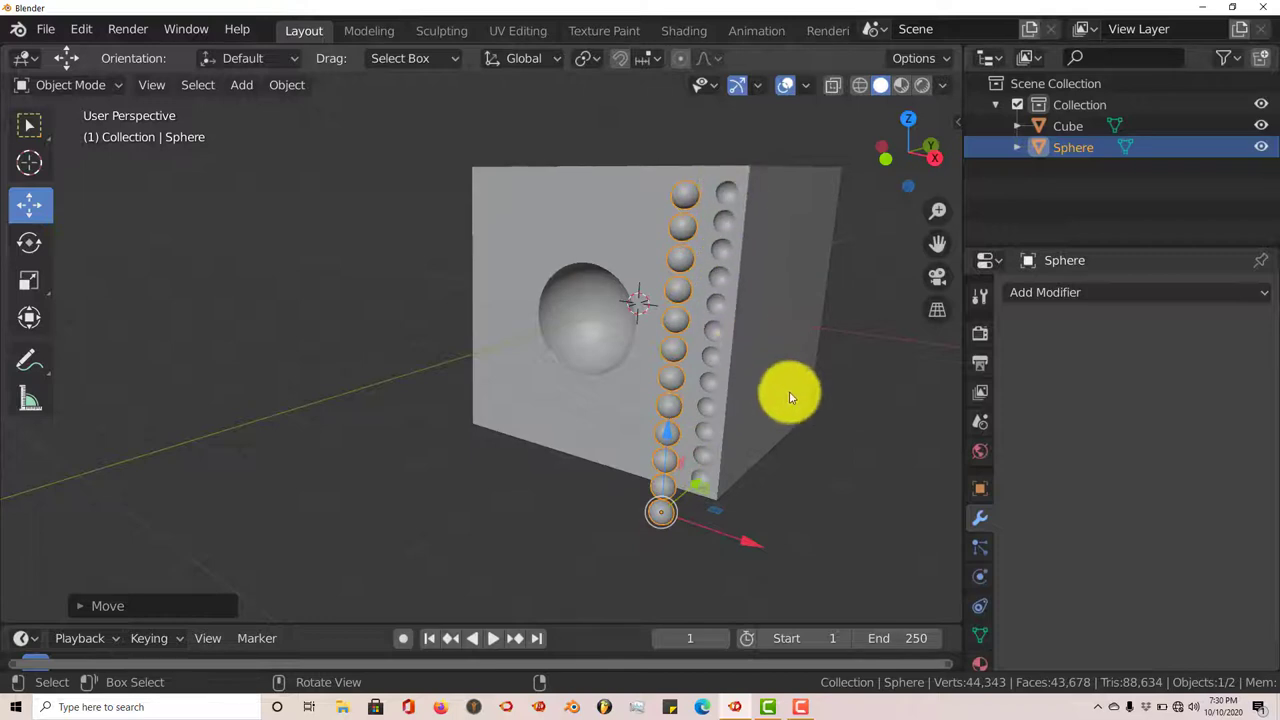
middle_drag(749, 371, 714, 328)
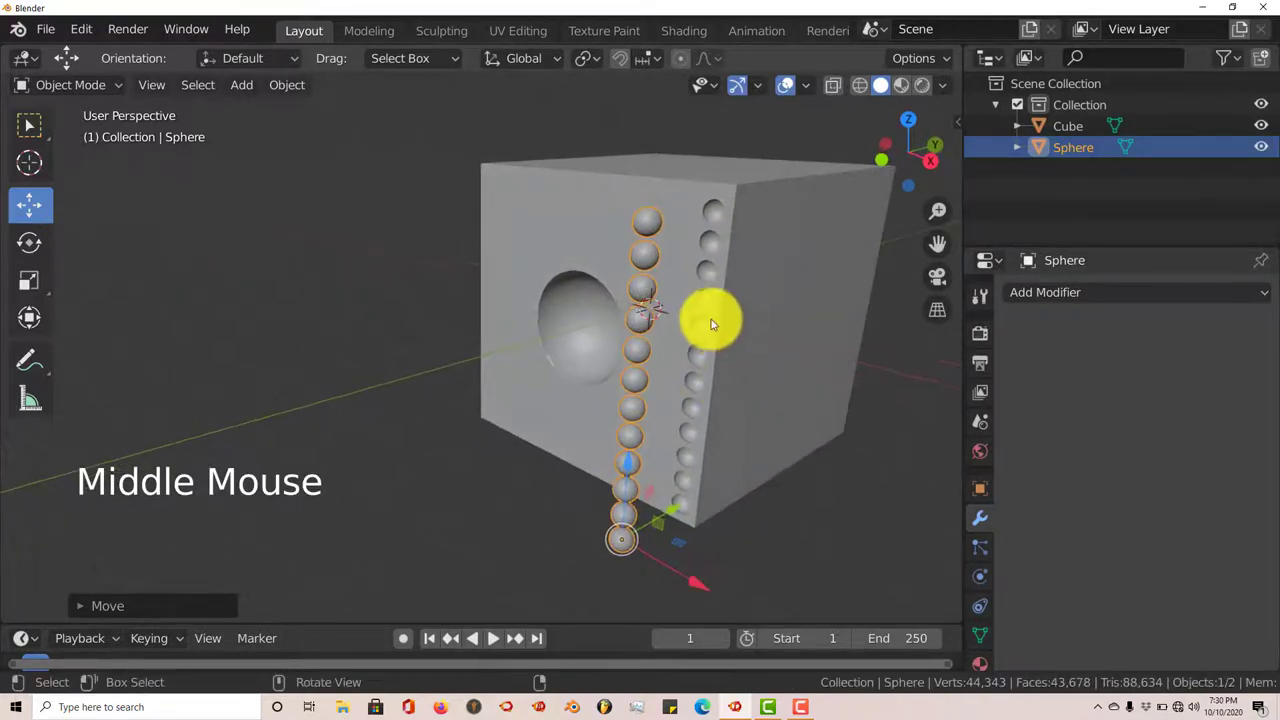
scroll(757, 286, up, 2)
scroll(777, 278, down, 1)
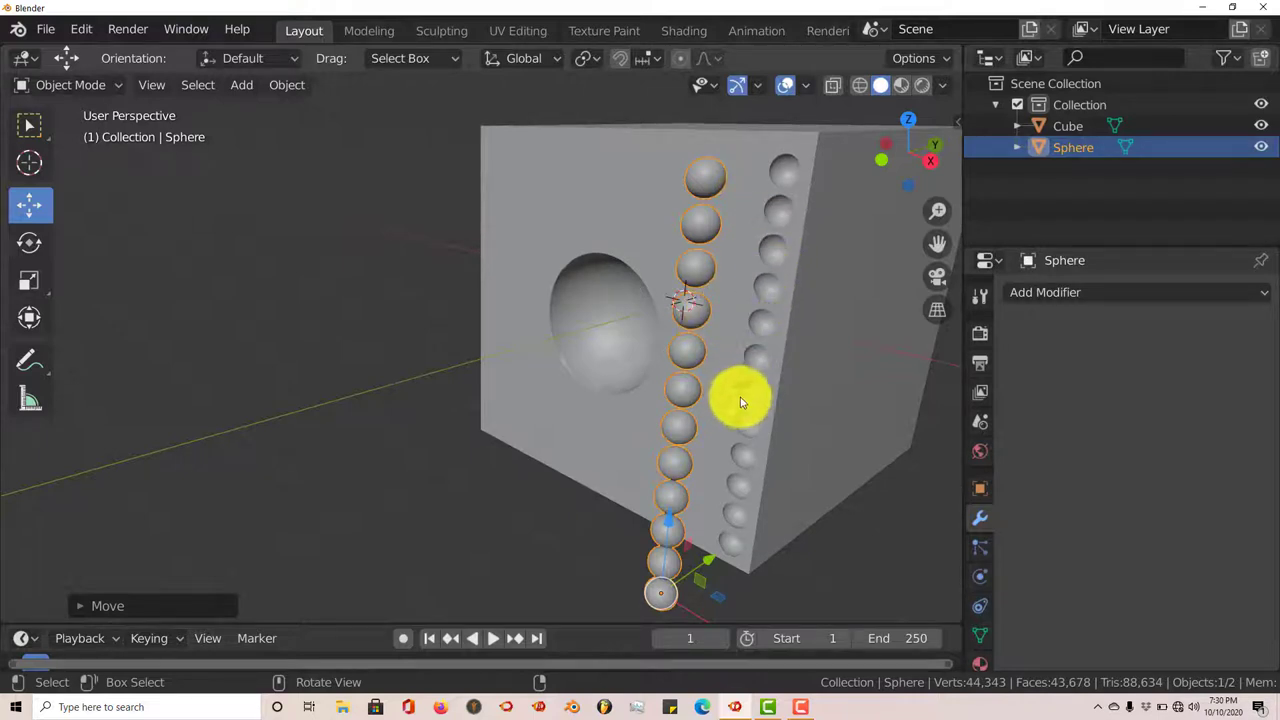
scroll(725, 400, down, 1)
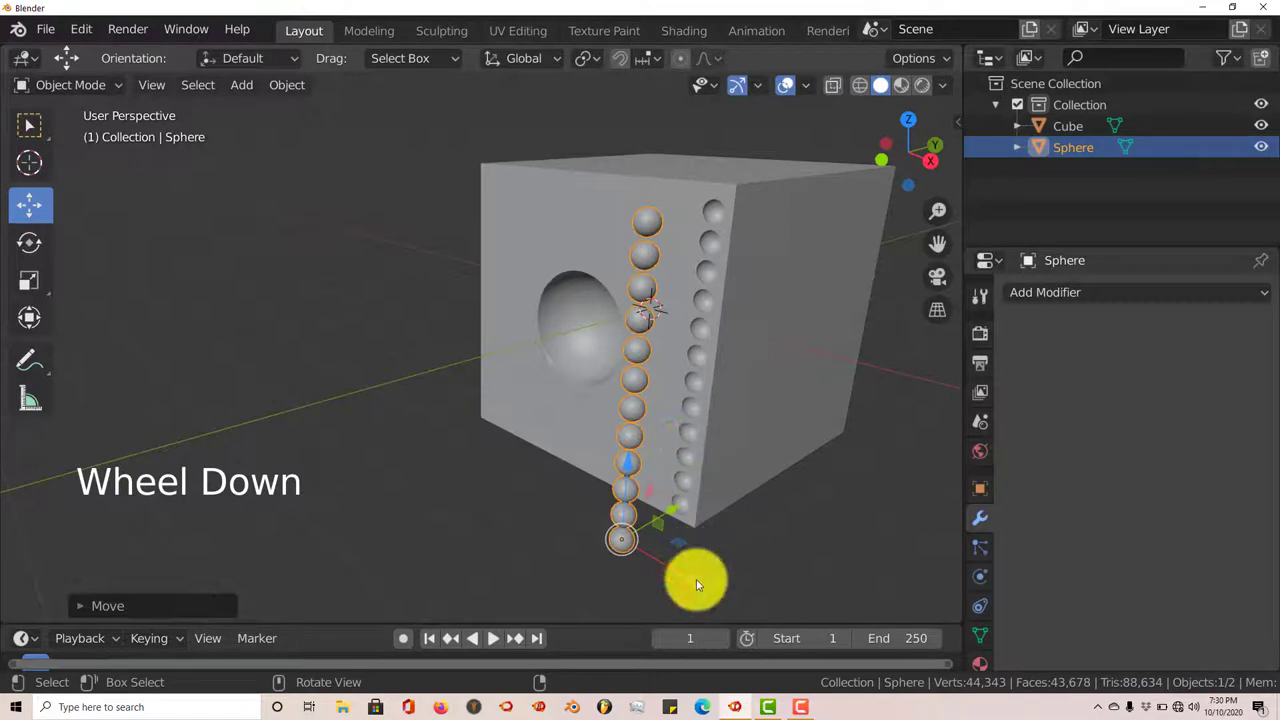
Step: In front view, move the sphere column across onto the cube's left edge, half sunk into it
drag(696, 580, 605, 461)
key(KP_1)
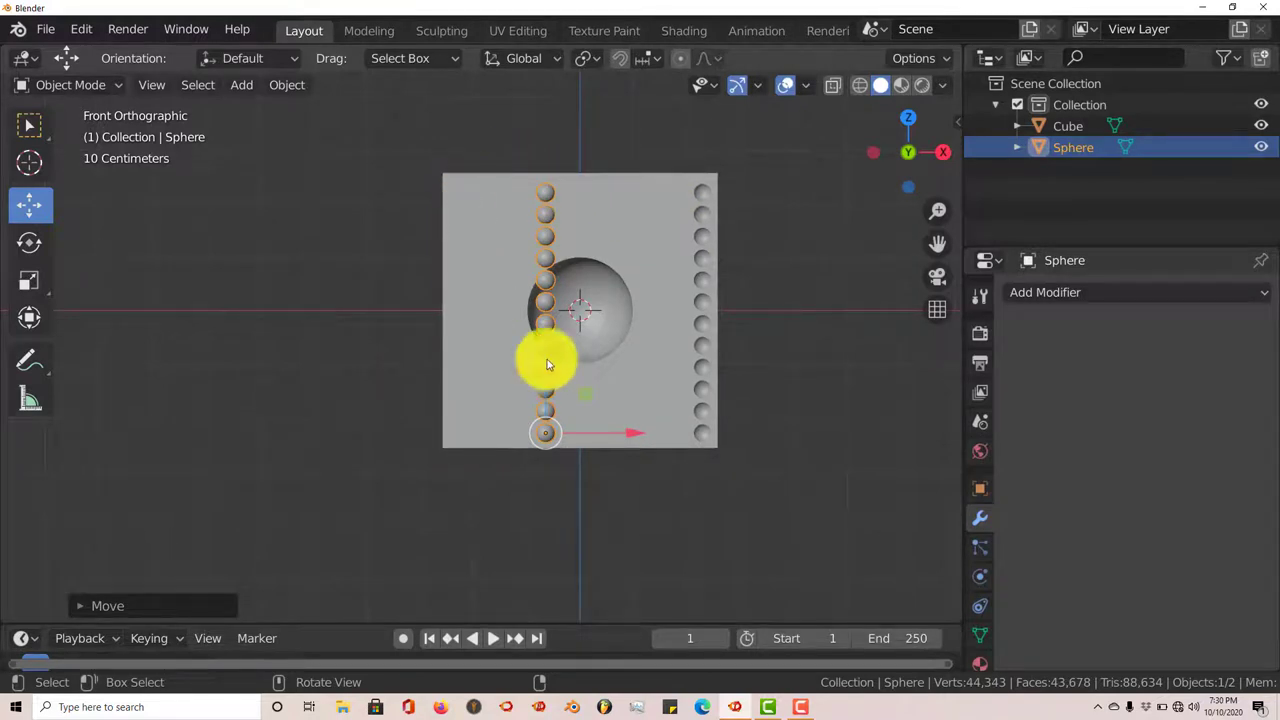
drag(641, 434, 558, 430)
middle_drag(574, 415, 486, 437)
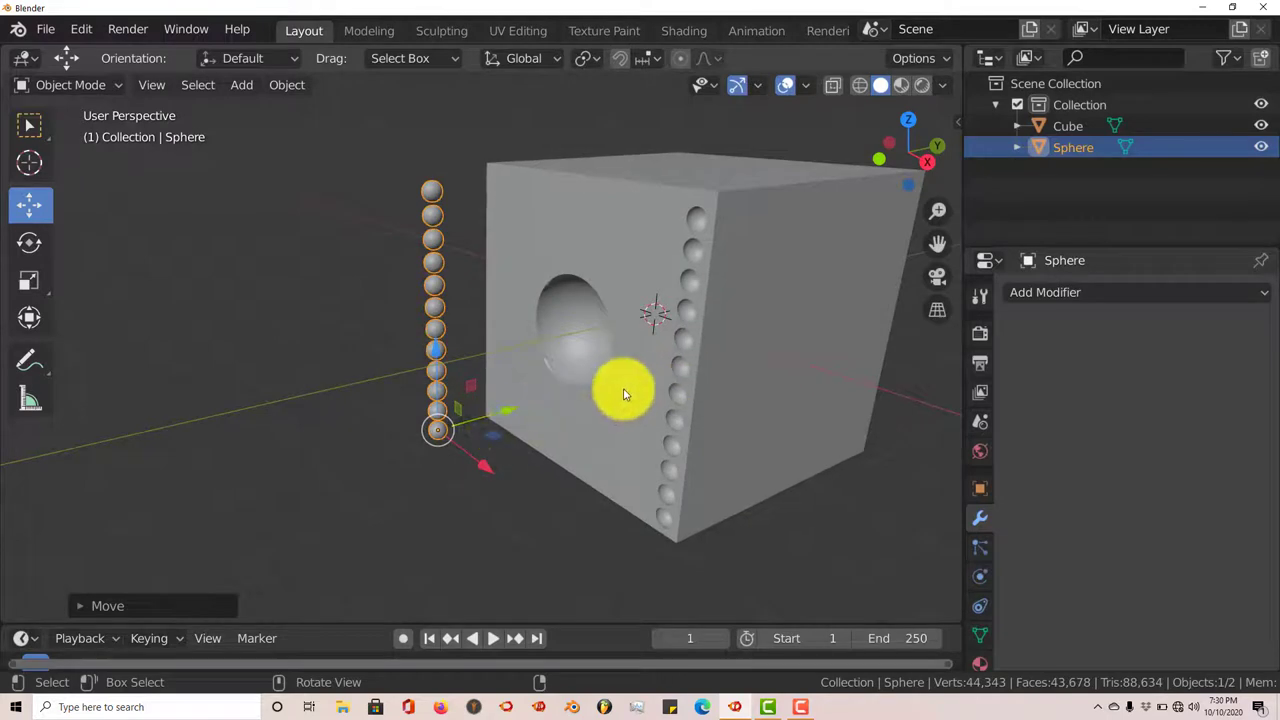
drag(508, 412, 571, 403)
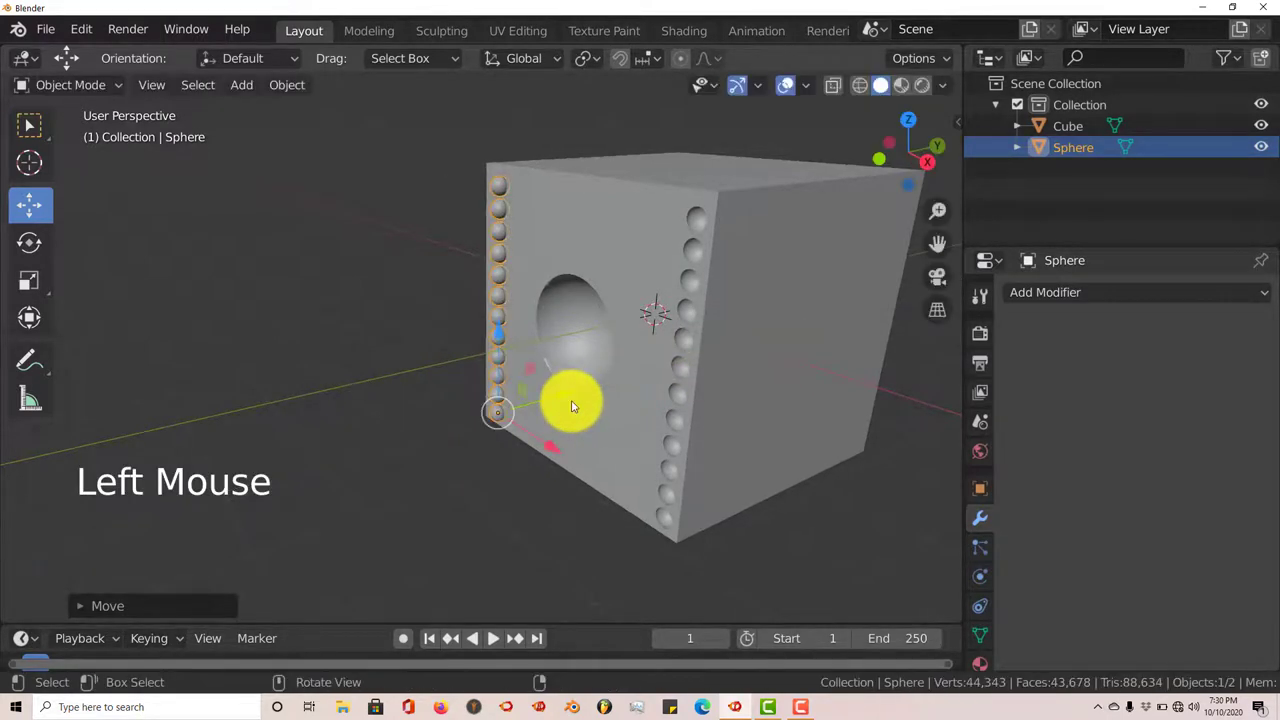
Step: Add a second Boolean Difference to the cube, picking the sphere column as cutter, and apply it
click(595, 192)
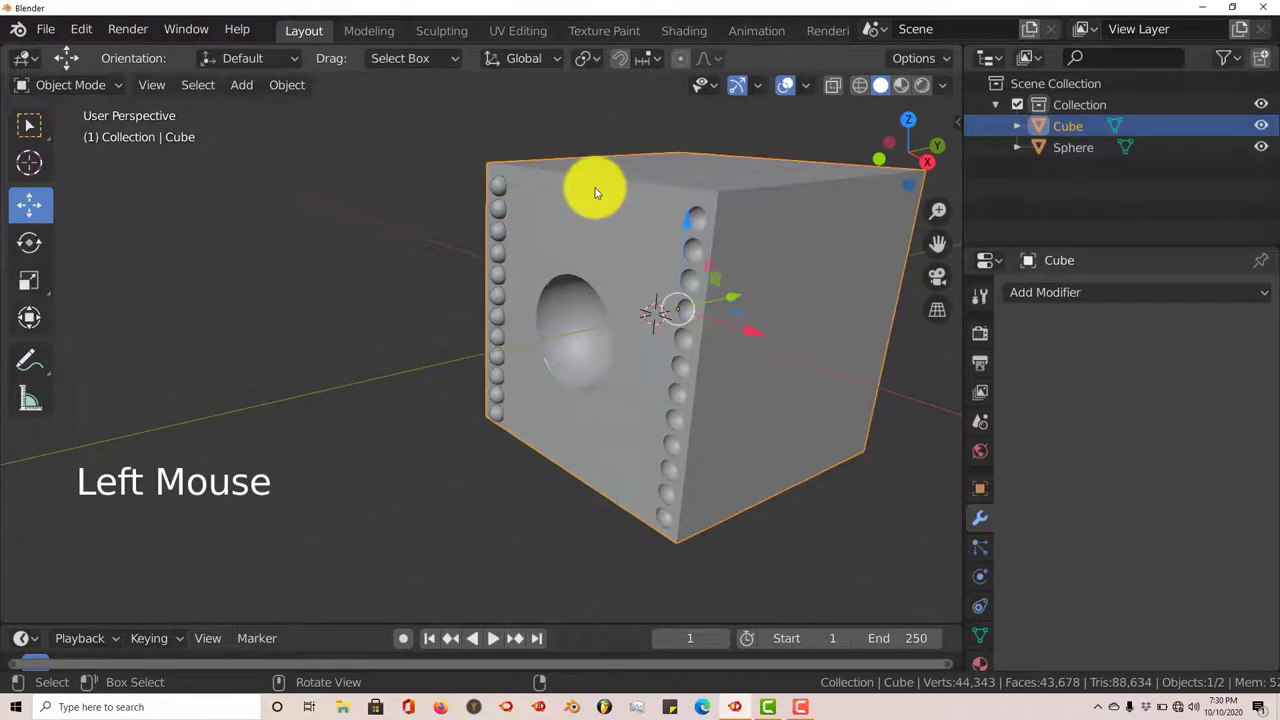
click(1040, 296)
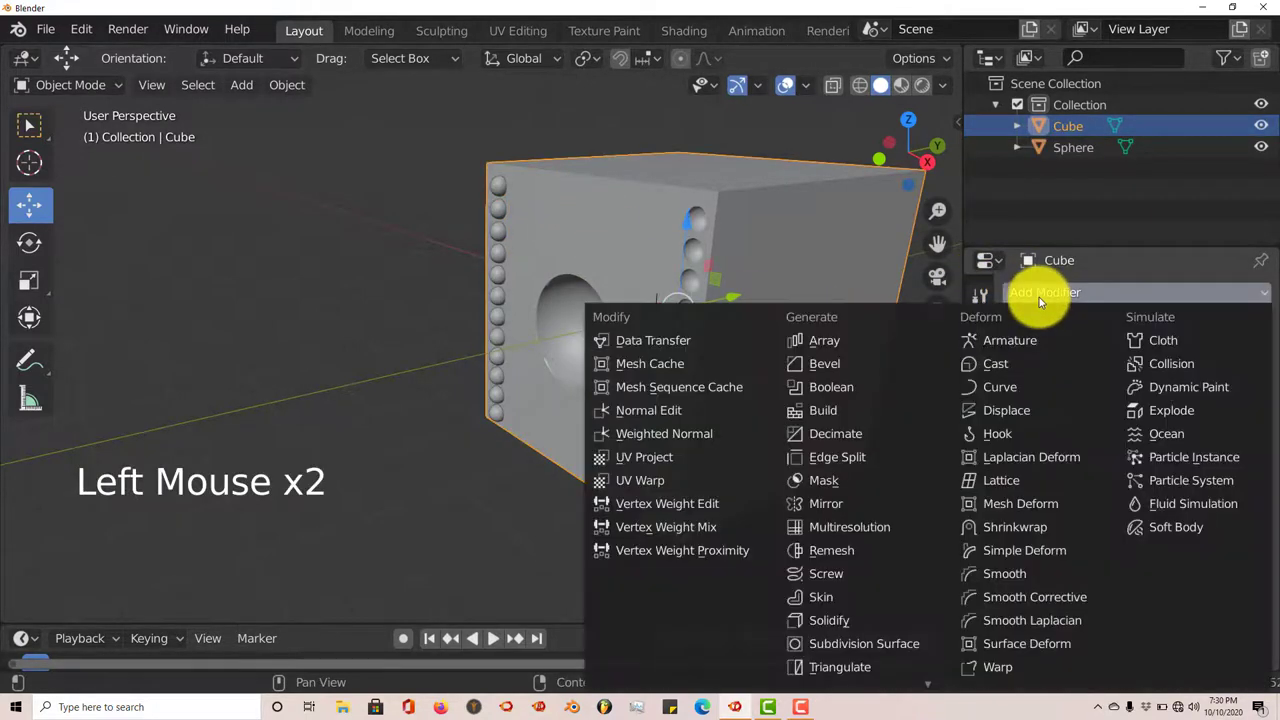
click(841, 385)
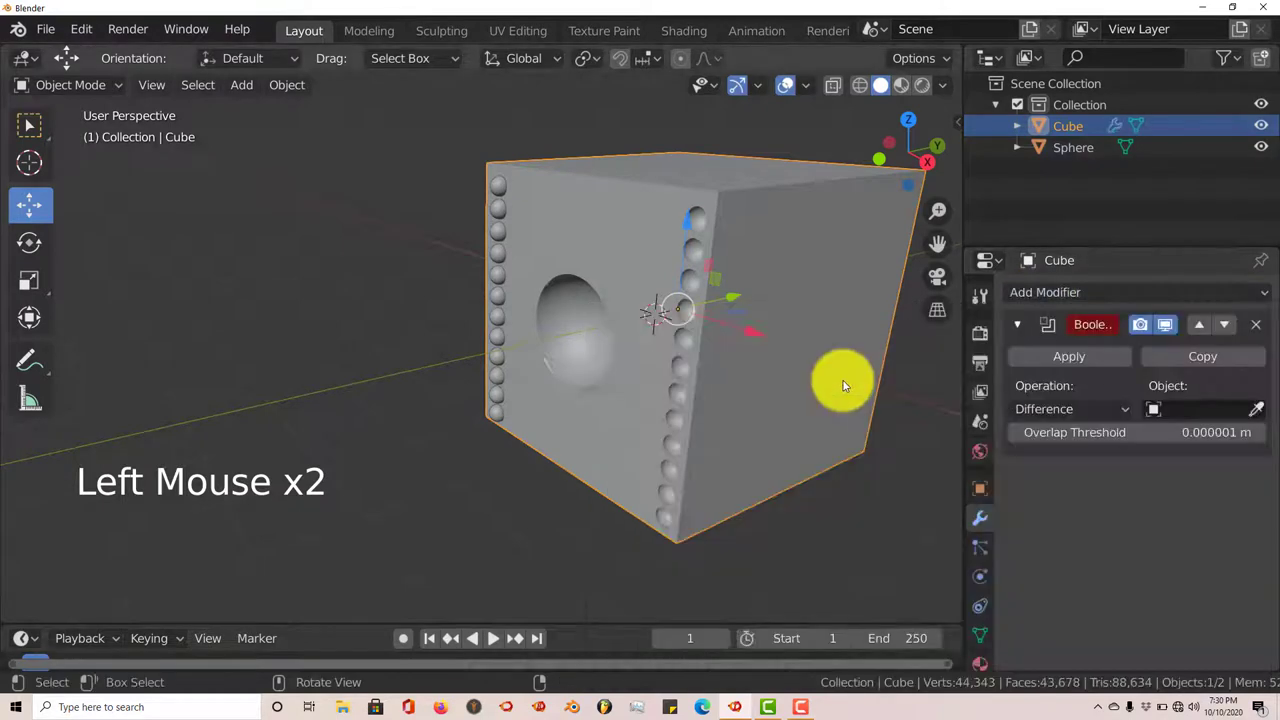
click(1256, 409)
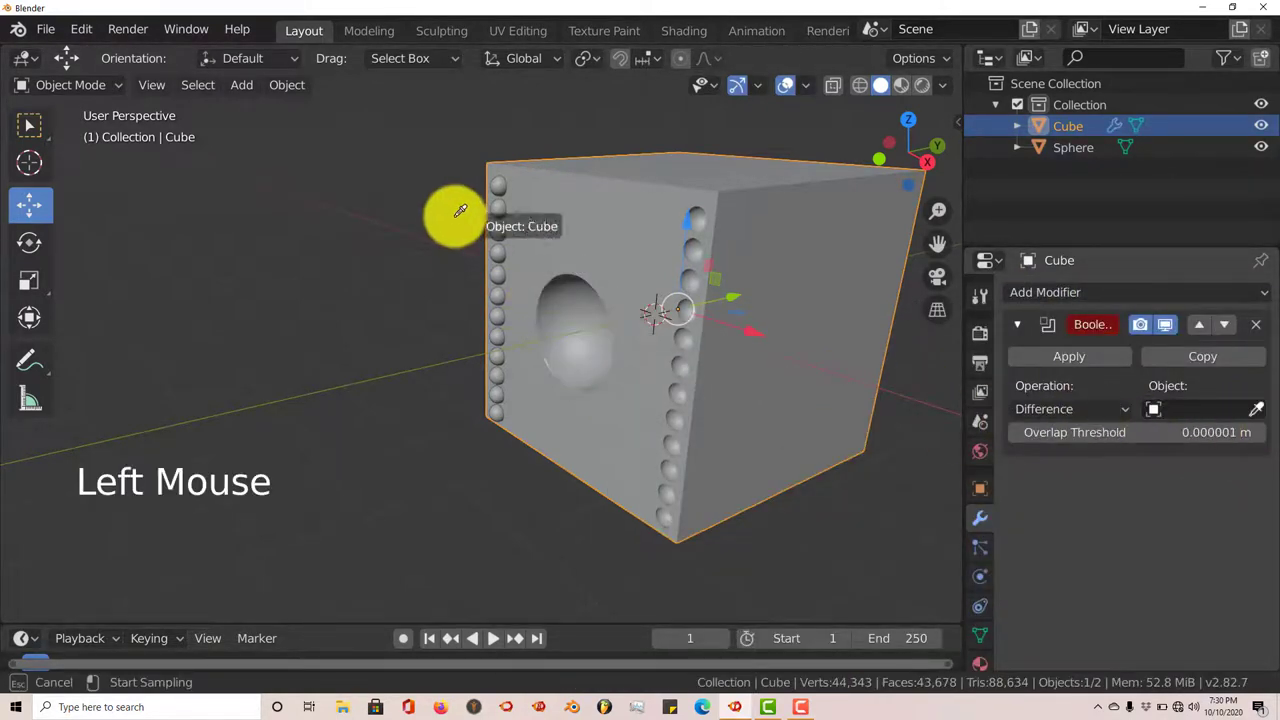
click(506, 223)
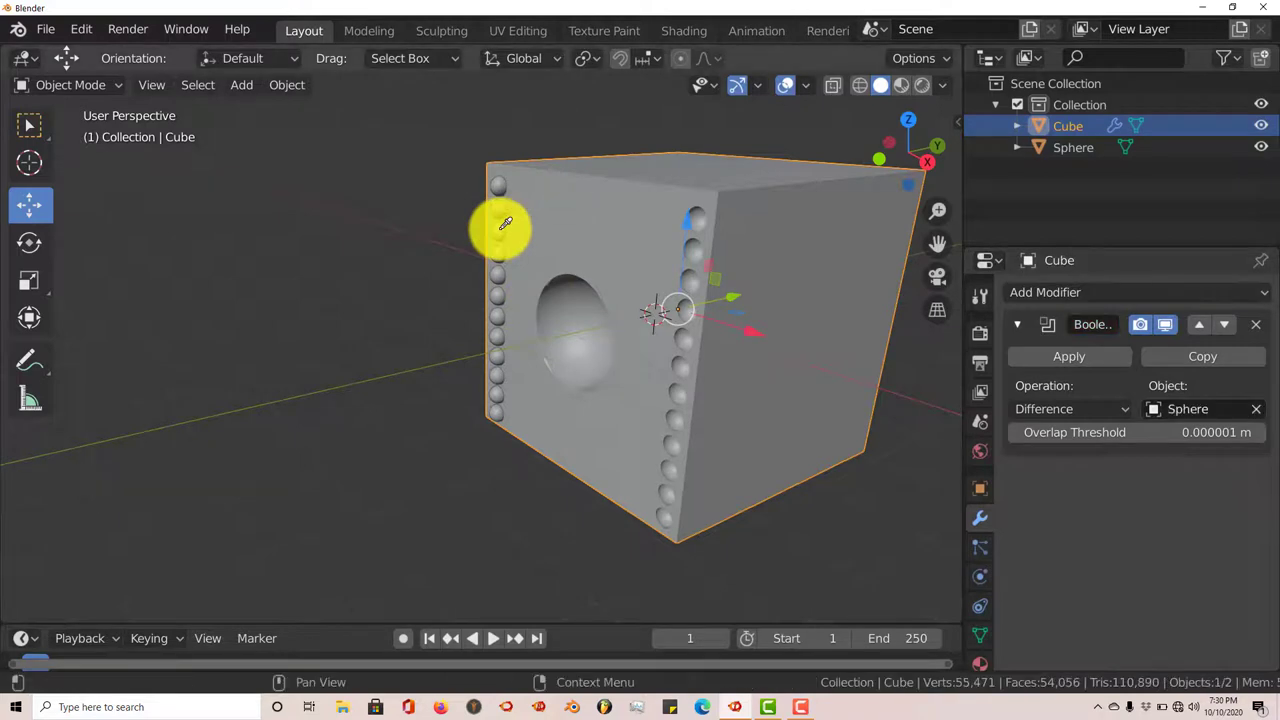
click(1030, 352)
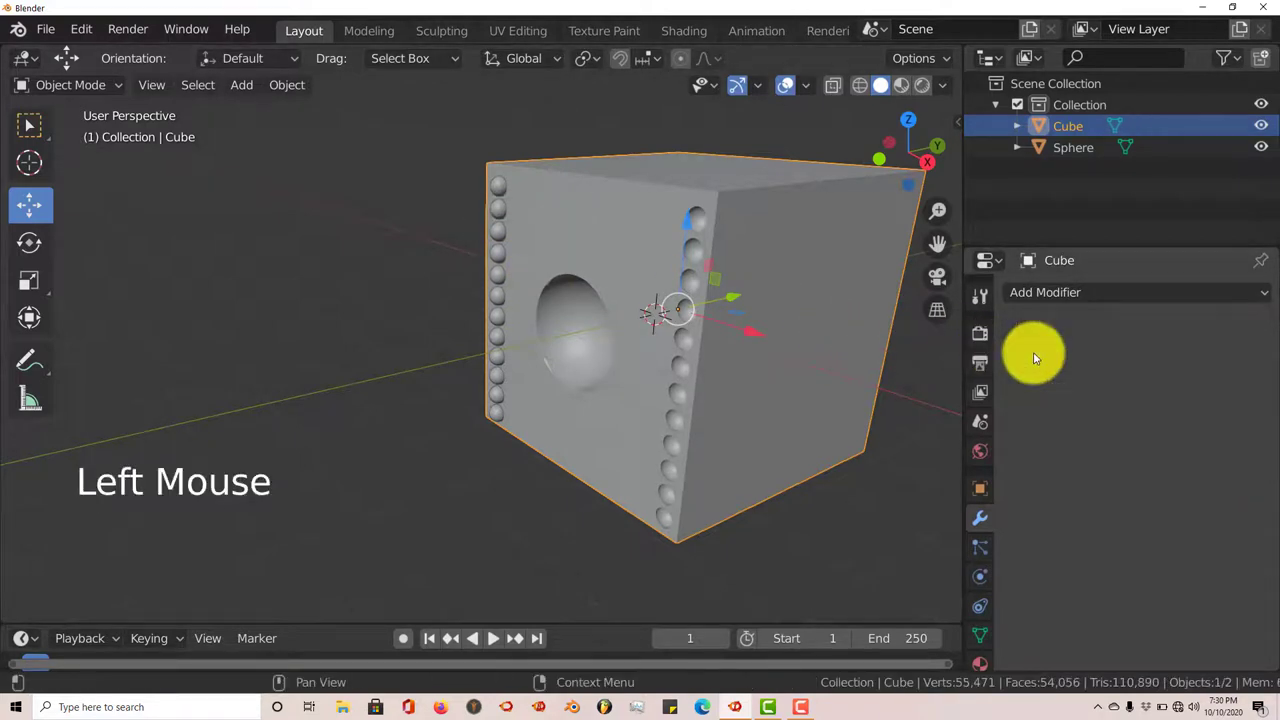
Step: Drag the sphere column left off the cube's left edge
click(499, 418)
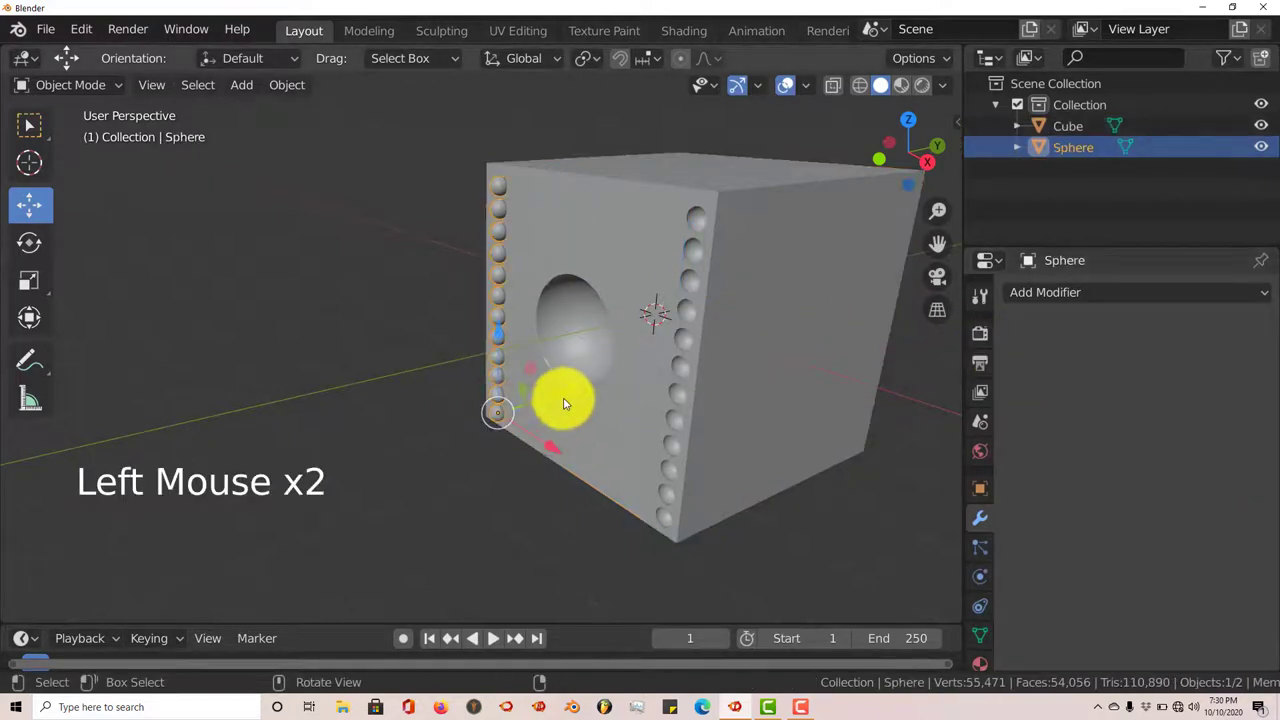
drag(499, 428, 394, 440)
mouse_move(563, 418)
middle_down()
mouse_move(663, 386)
mouse_move(623, 383)
mouse_move(609, 409)
mouse_move(597, 373)
mouse_move(577, 375)
mouse_move(594, 360)
mouse_move(704, 438)
mouse_move(579, 418)
middle_up()
scroll(651, 391, up, 2)
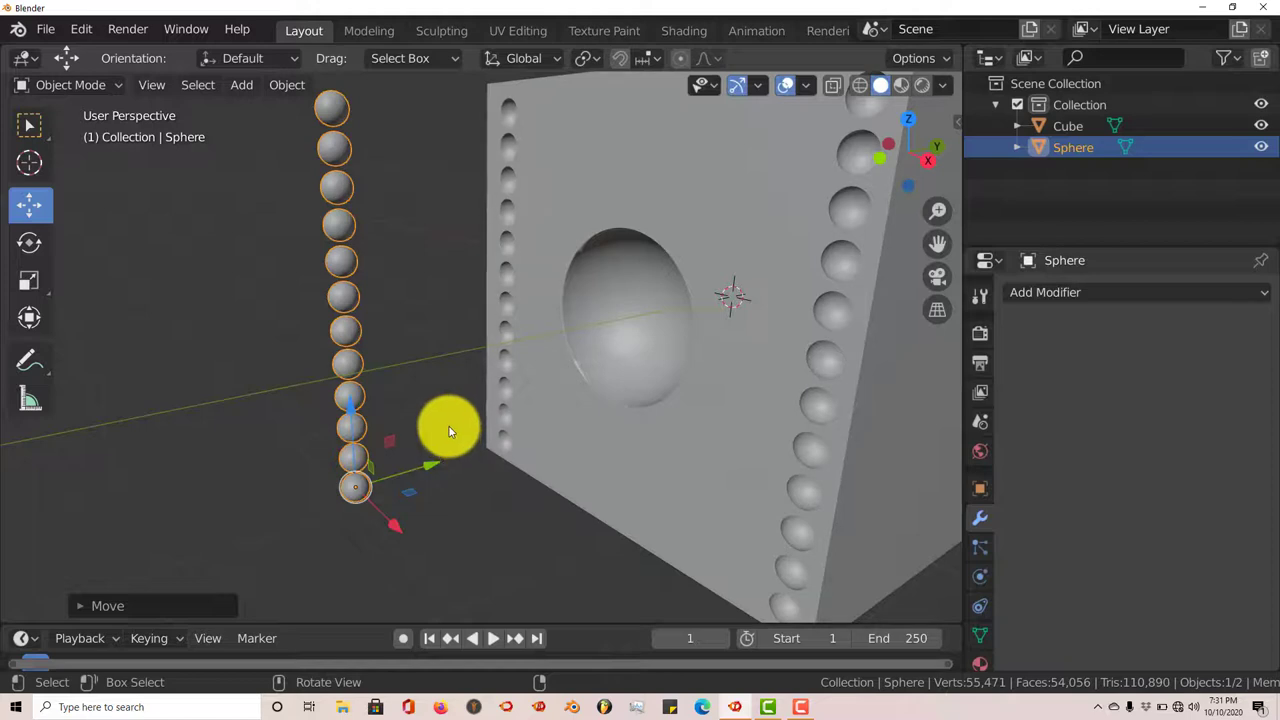
Step: Orbit and zoom around the cube to inspect the new row of holes along its left edge
middle_drag(453, 424, 534, 401)
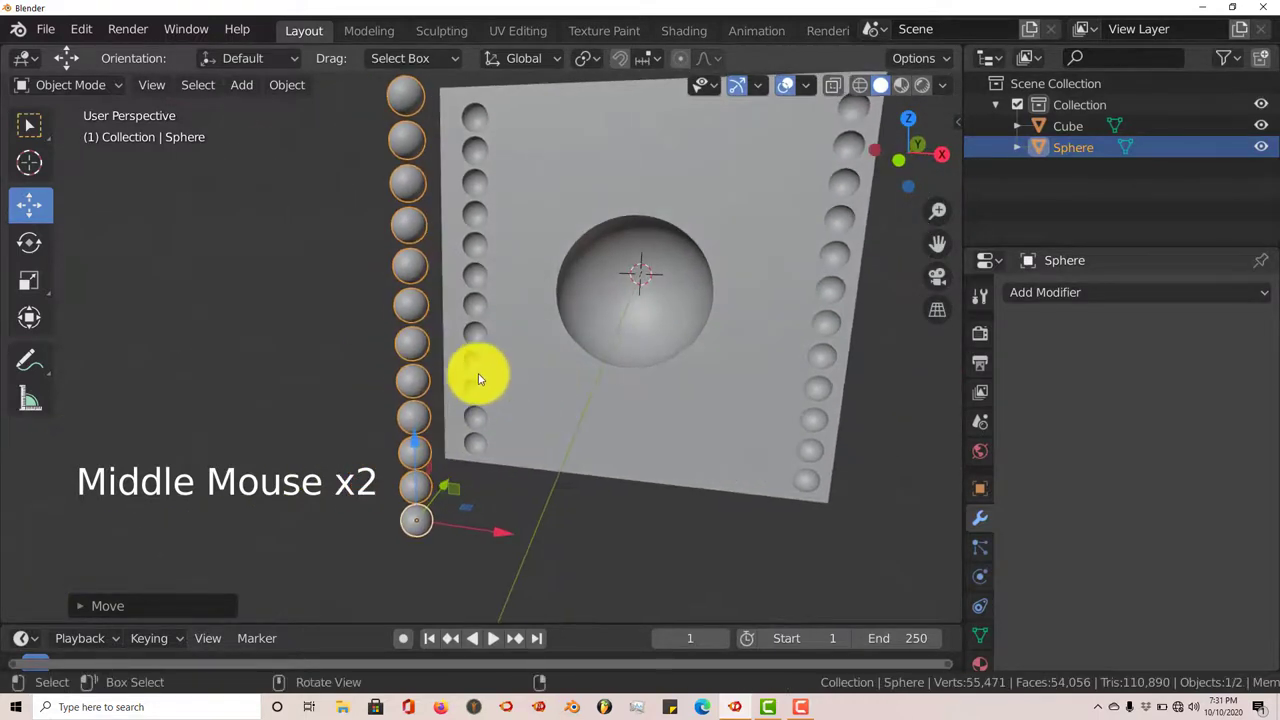
mouse_move(393, 278)
middle_down()
mouse_move(374, 289)
mouse_move(386, 289)
middle_up()
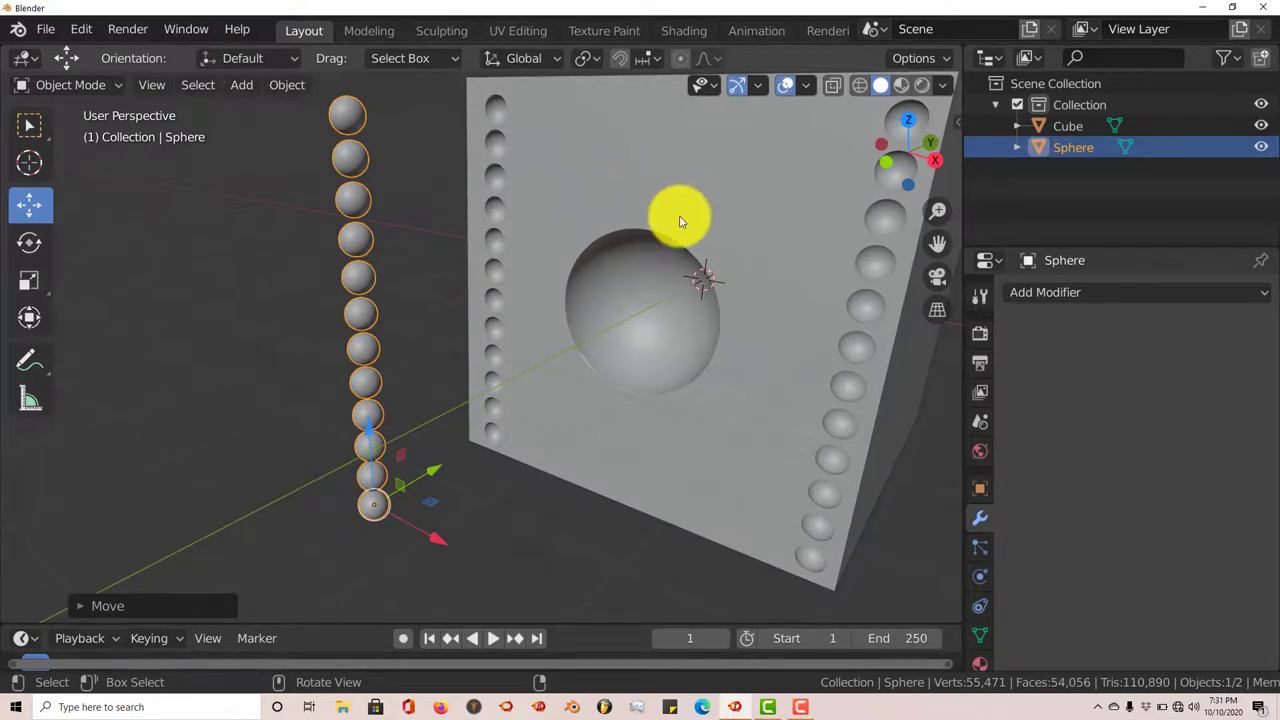
middle_drag(680, 220, 686, 271)
scroll(701, 231, down, 2)
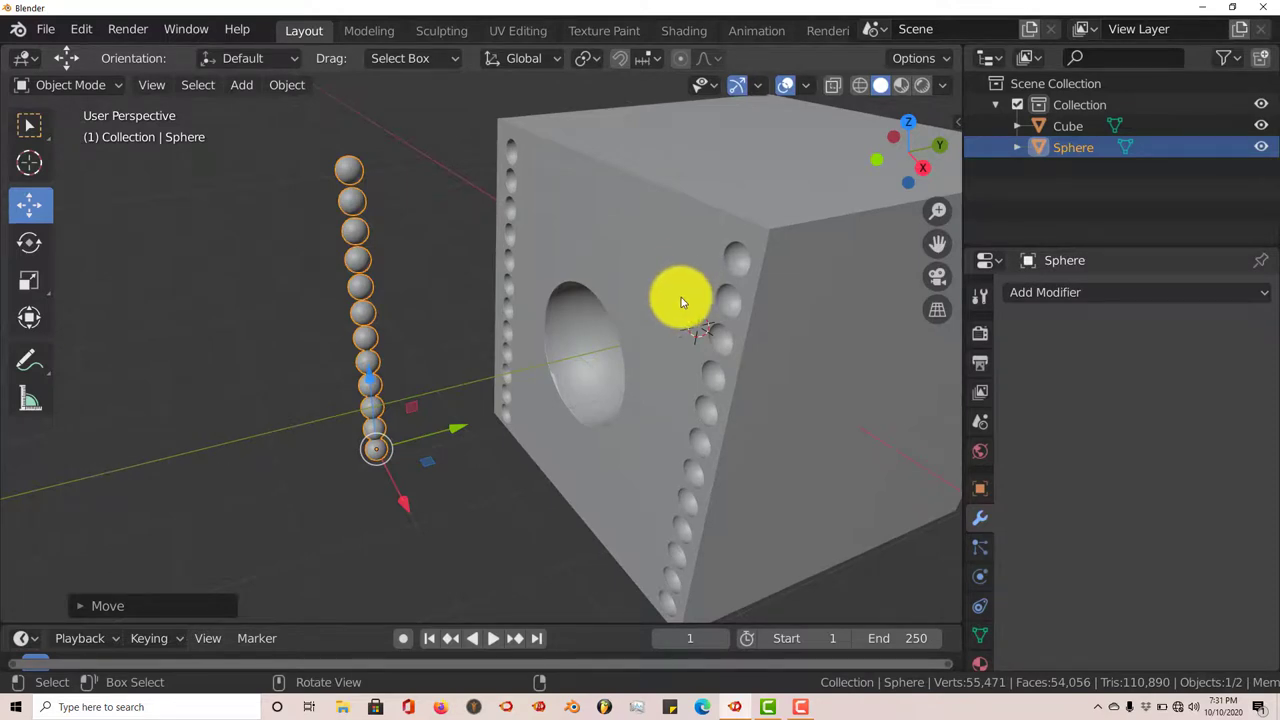
scroll(680, 297, down, 2)
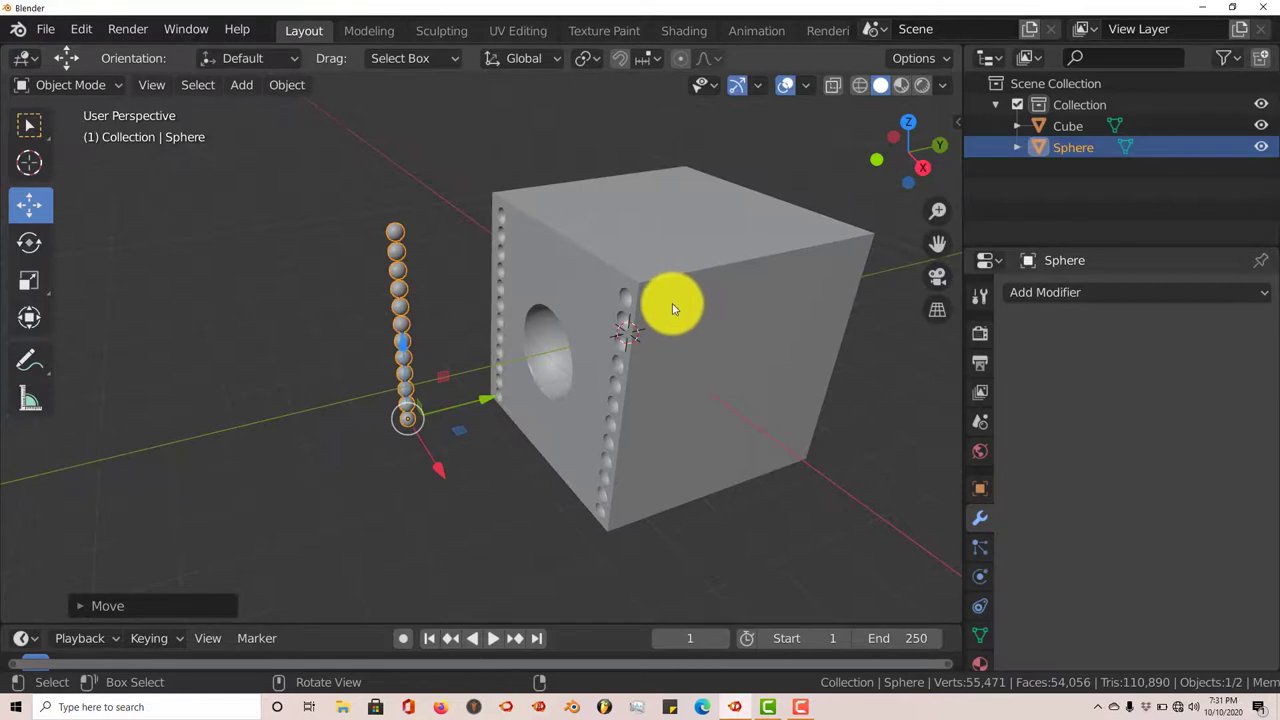
middle_drag(674, 321, 709, 297)
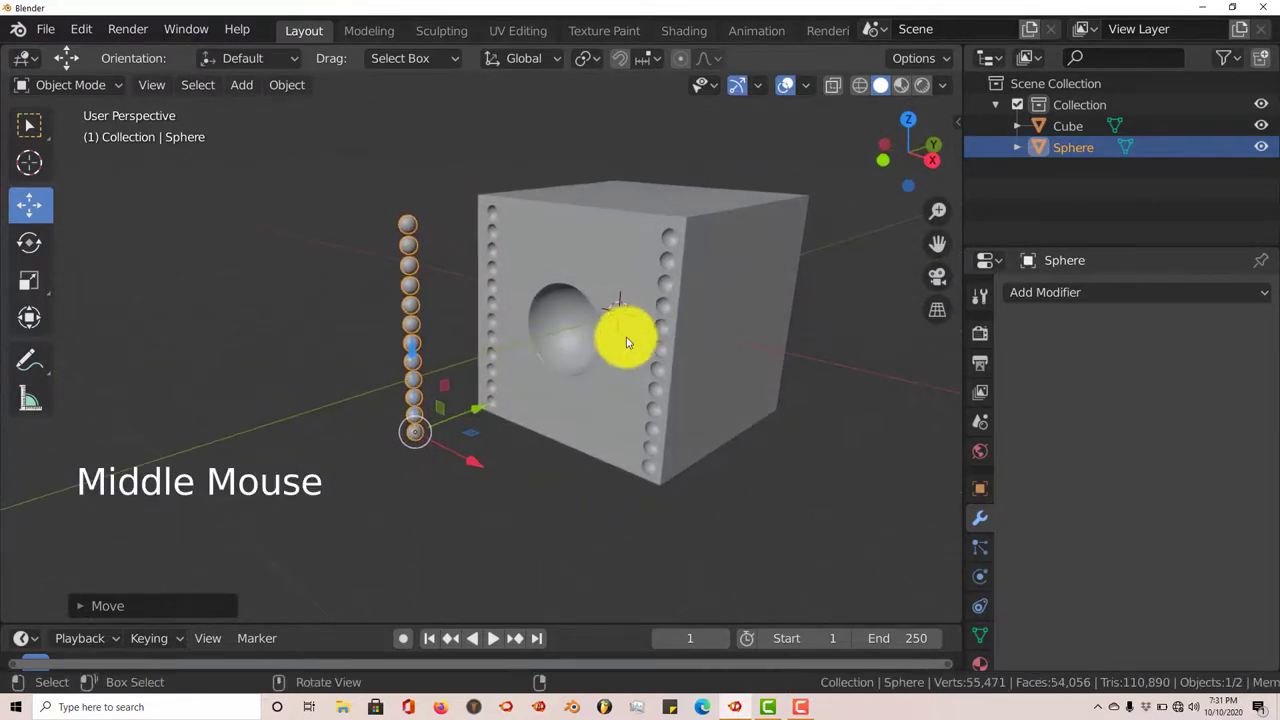
scroll(622, 346, up, 2)
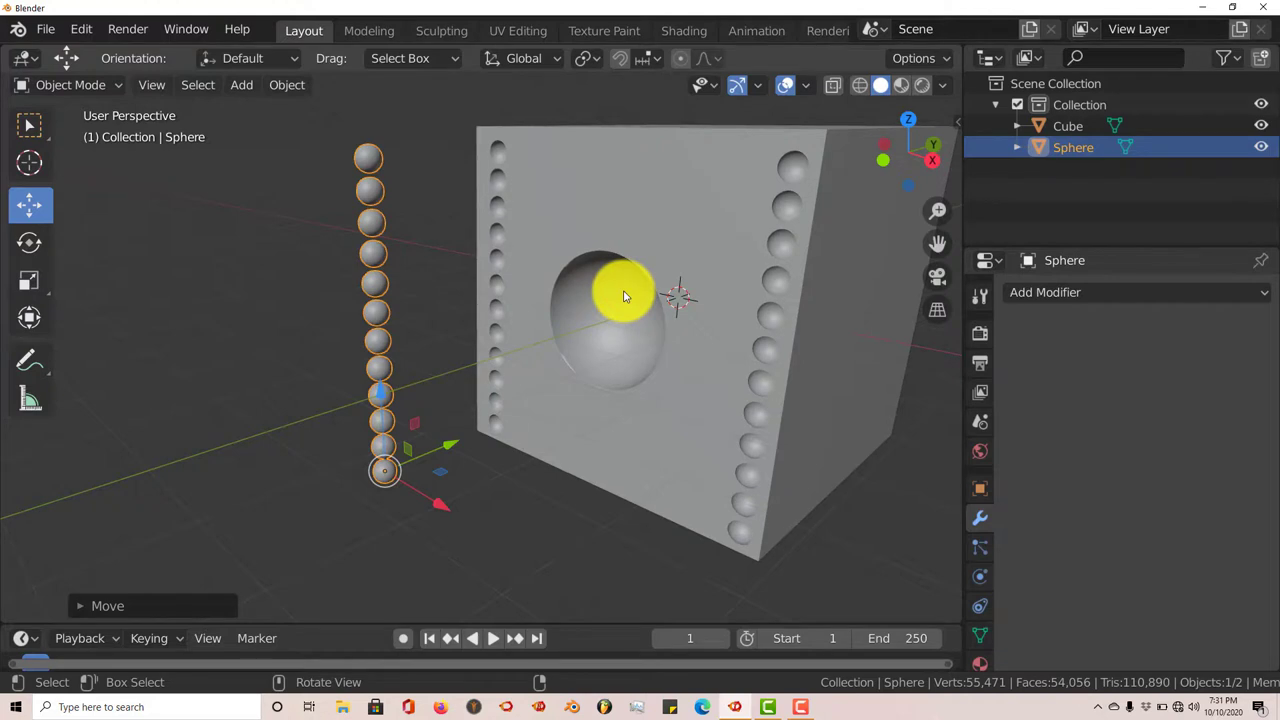
middle_drag(614, 290, 588, 302)
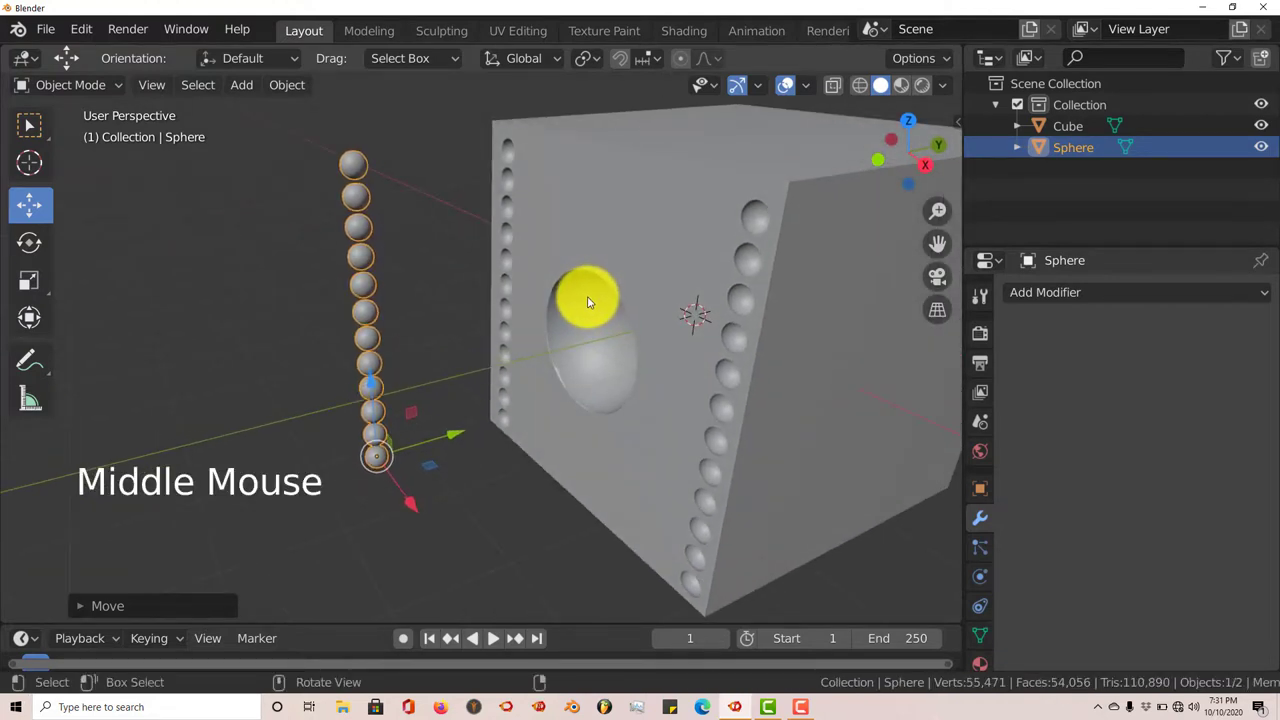